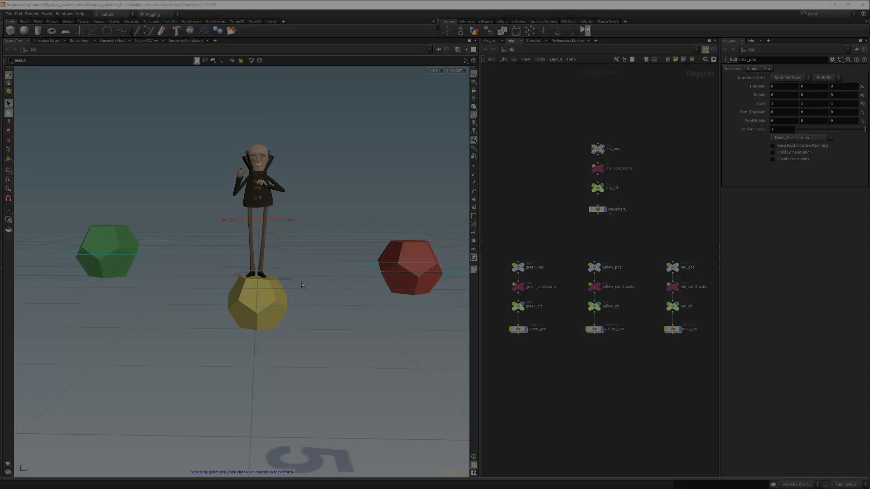
Try moving the character freehand with its cha_ctl control in the viewport, then undo the move.
click(293, 221)
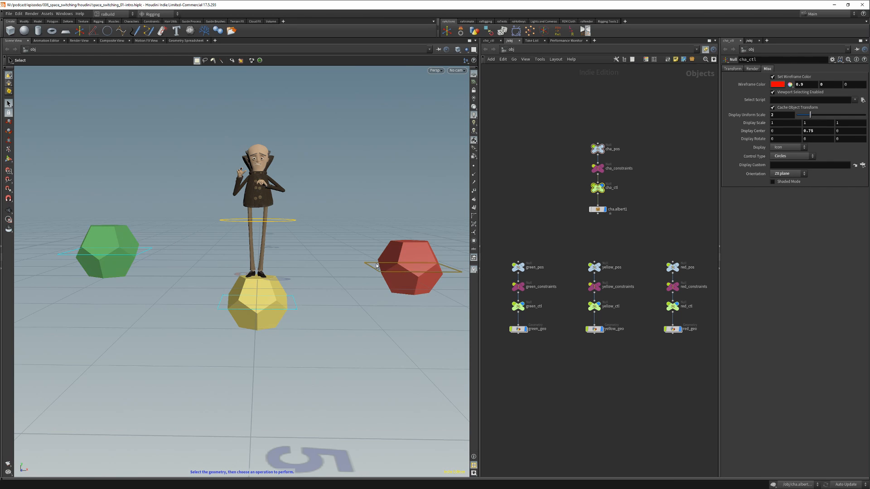
click(311, 259)
click(384, 264)
click(597, 209)
click(597, 187)
key(t)
drag(305, 234, 253, 200)
key(ctrl+z)
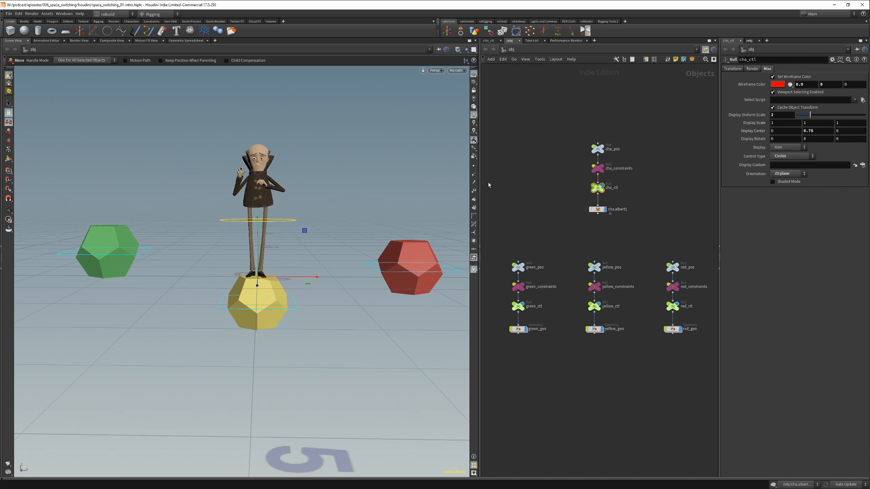
Nudge the green shape slightly upward and away from the character using its green_ctl control.
click(597, 169)
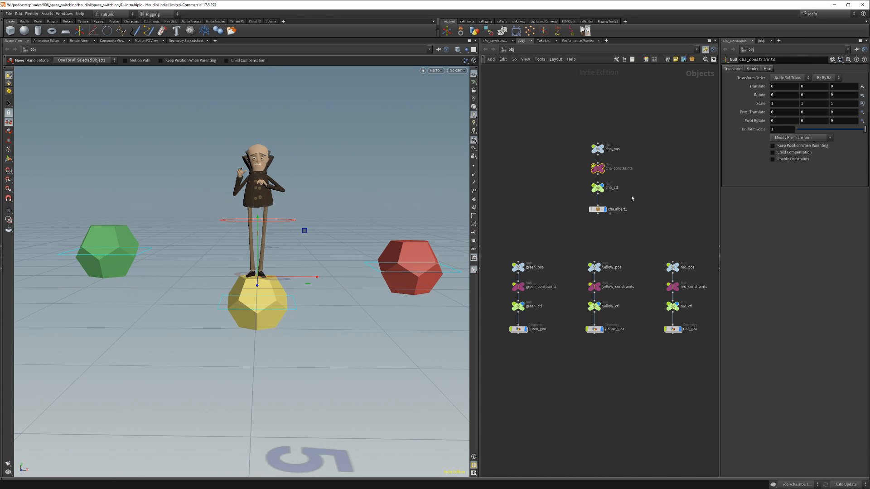
middle_drag(632, 196, 625, 196)
click(509, 307)
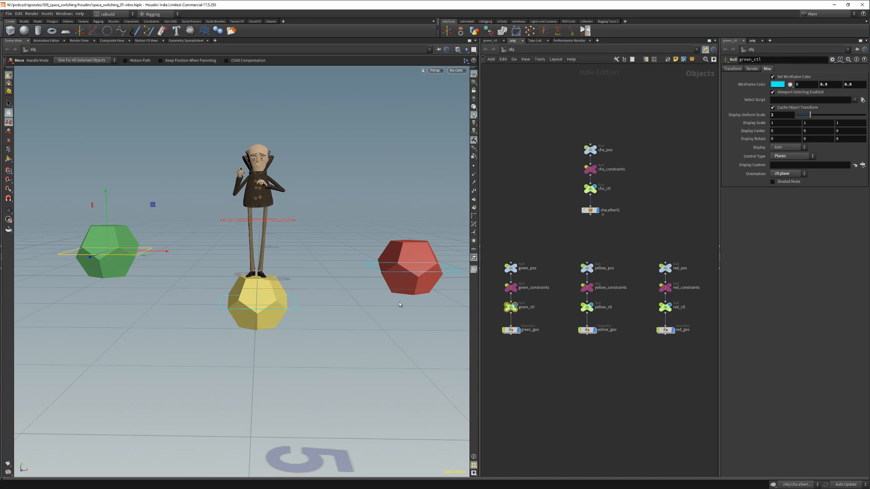
mouse_move(154, 204)
mouse_down()
mouse_move(142, 200)
mouse_move(151, 202)
mouse_up()
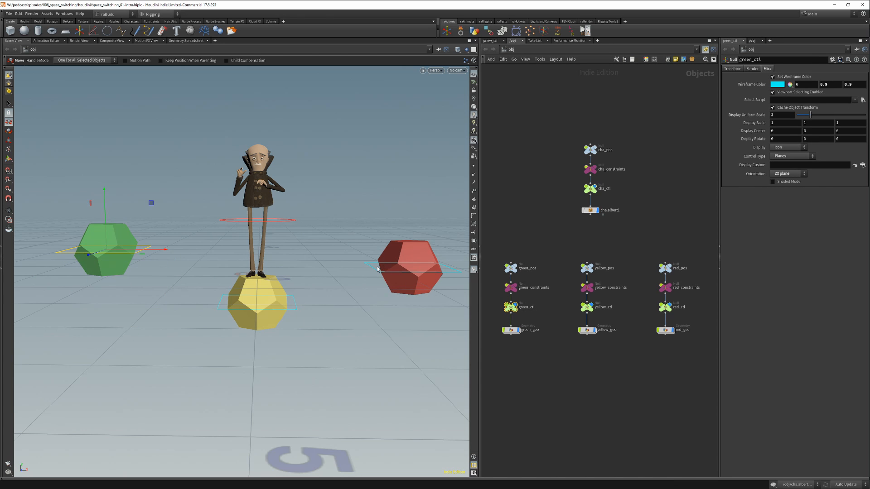
Examine the cha_constraints null, the constraint nulls and the control nulls of the green, yellow and red shapes in the network.
click(550, 209)
middle_drag(537, 245, 548, 239)
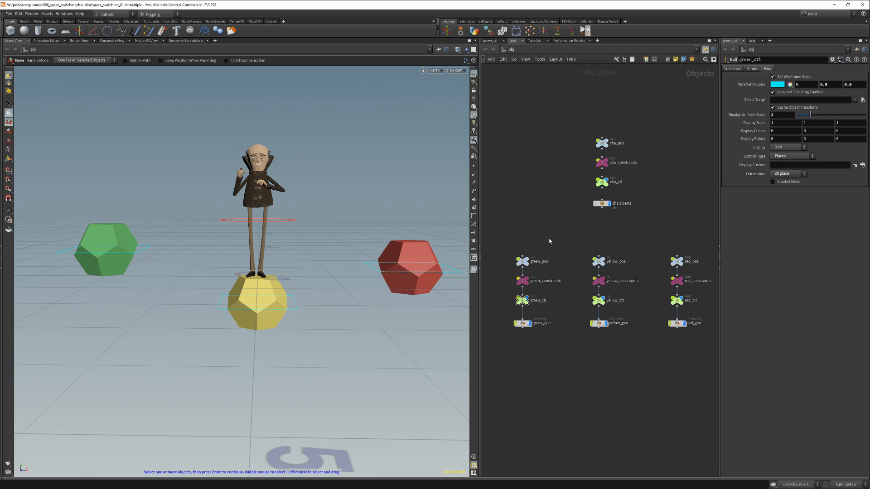
middle_drag(554, 205, 529, 274)
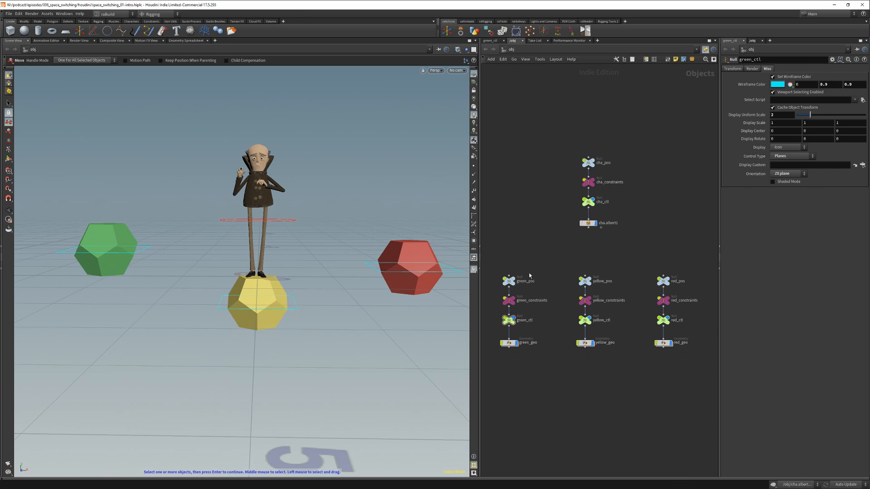
click(508, 300)
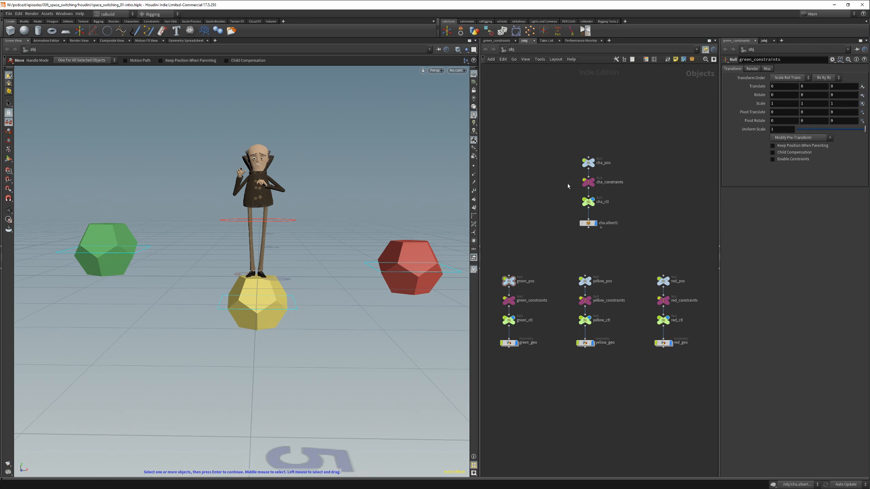
drag(569, 175, 607, 191)
drag(564, 151, 606, 196)
click(544, 181)
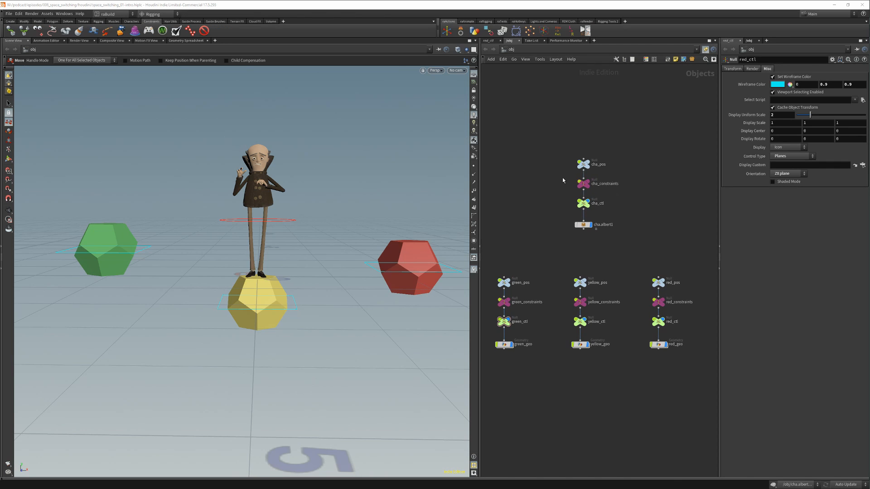
drag(563, 180, 601, 193)
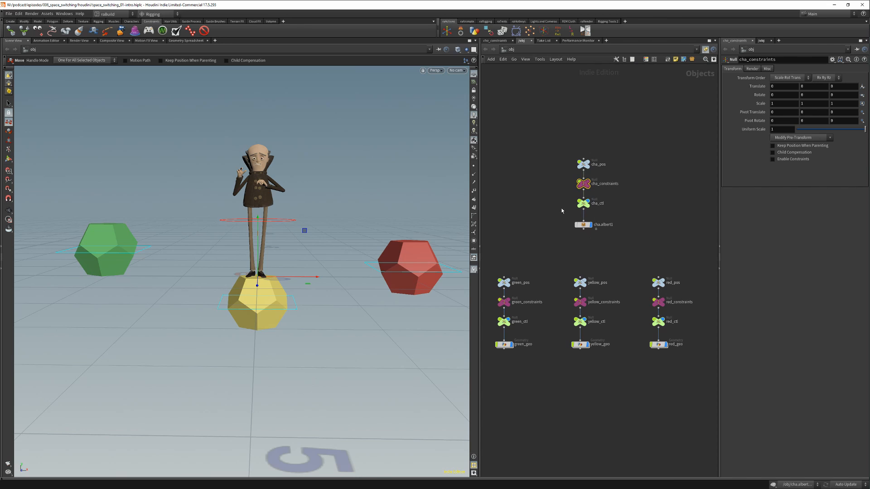
middle_drag(549, 230, 548, 241)
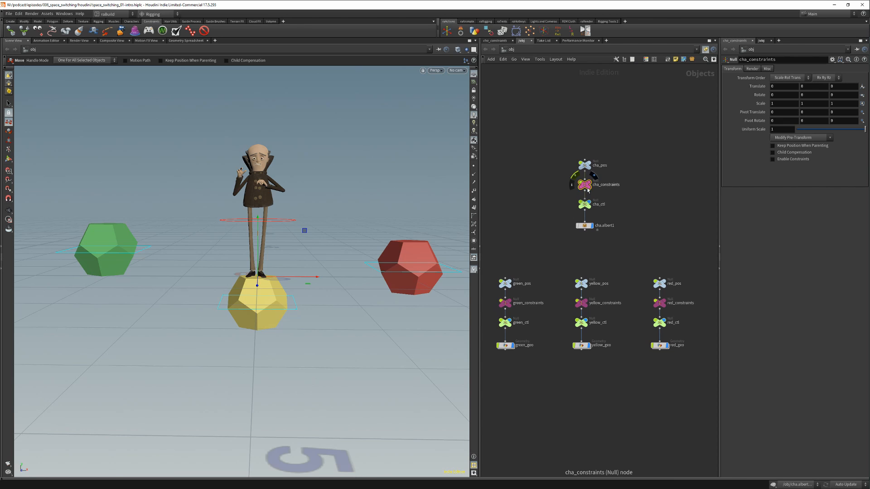
click(514, 325)
click(582, 322)
click(660, 322)
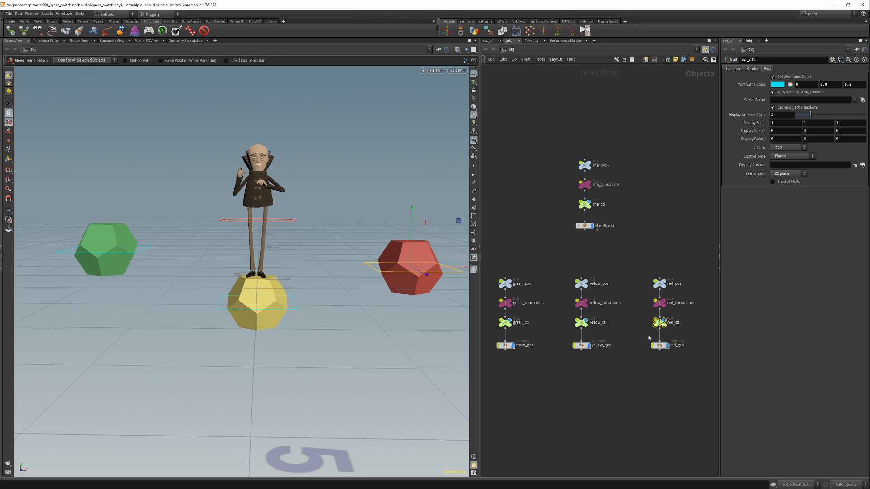
click(632, 338)
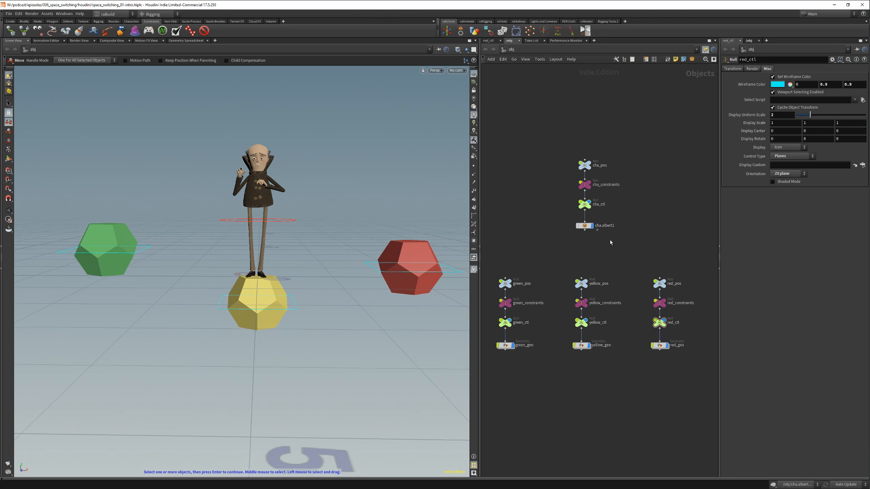
Add a null beside the character's node chain and name it cha_green_space.
key(Tab)
text(null)
key(Return)
click(630, 194)
click(636, 195)
double_click(649, 195)
text(green)
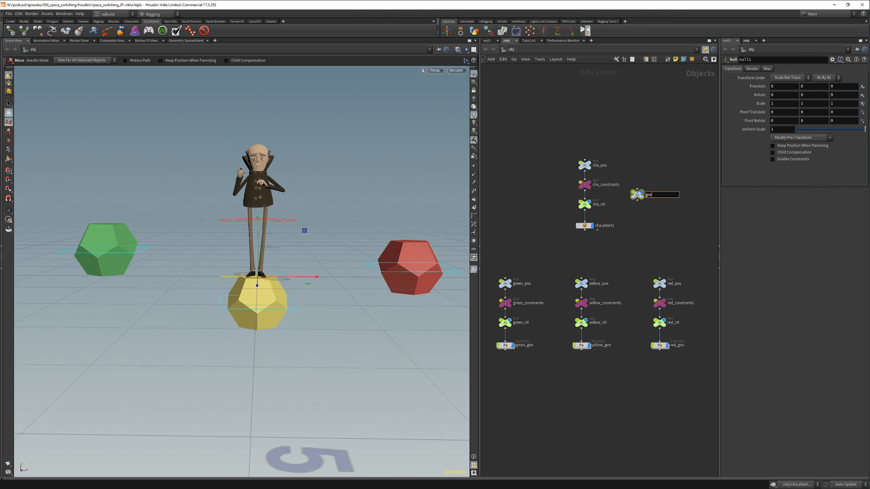
key(BackSpace)
key(BackSpace)
key(BackSpace)
text(cha_green_space)
key(Return)
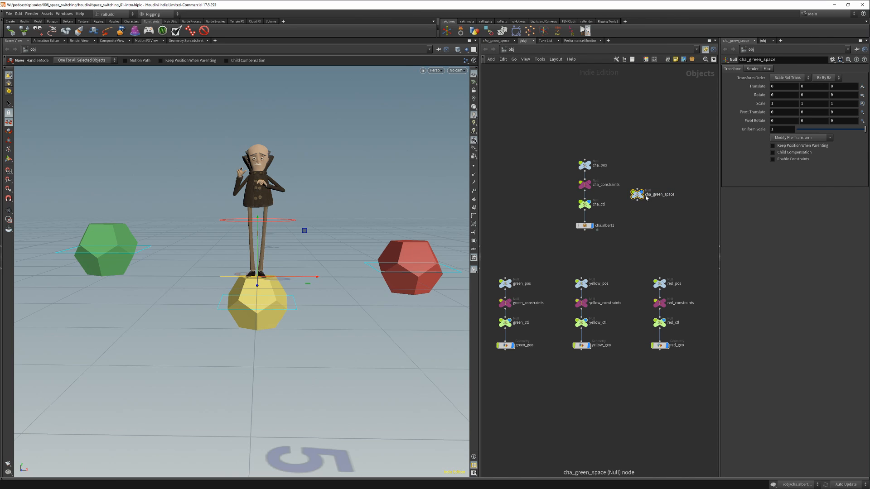
Try placing the cha_green_space null beside the character geometry and parenting it to cha_ctl.
drag(638, 199, 641, 227)
click(585, 211)
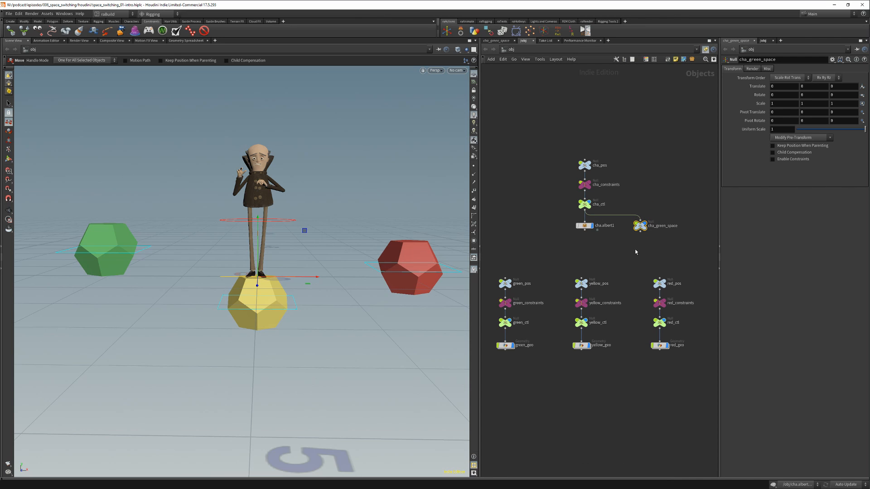
click(585, 204)
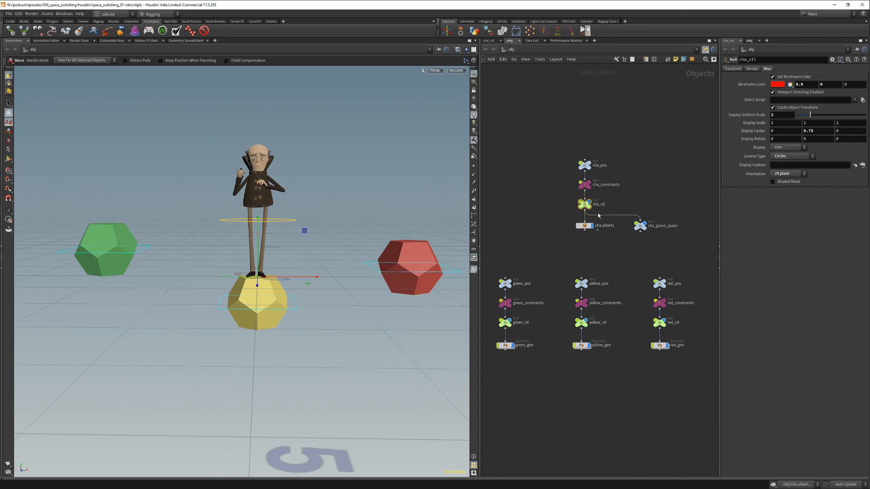
click(641, 226)
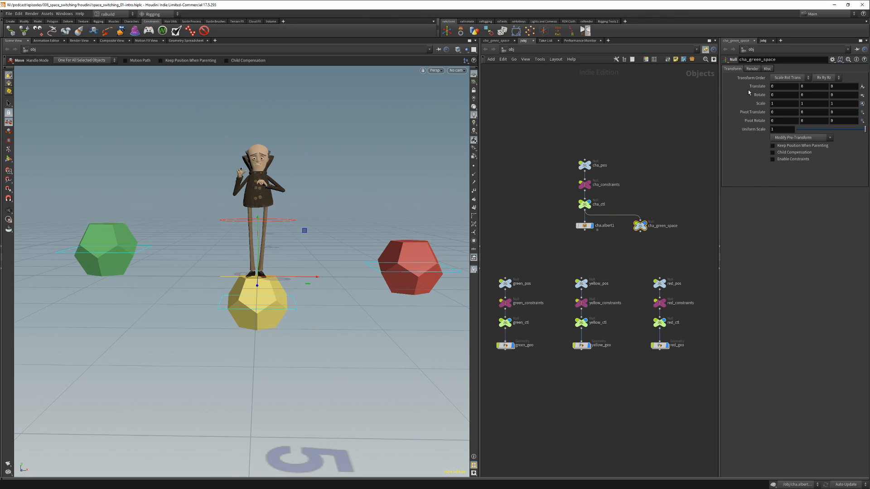
Enable Keep Position When Parenting on cha_green_space, duplicate the unparented null below it, and name the copy cha_red_space.
click(772, 145)
mouse_move(641, 226)
mouse_down()
mouse_move(639, 196)
mouse_move(637, 216)
mouse_up()
click(651, 215)
key(BackSpace)
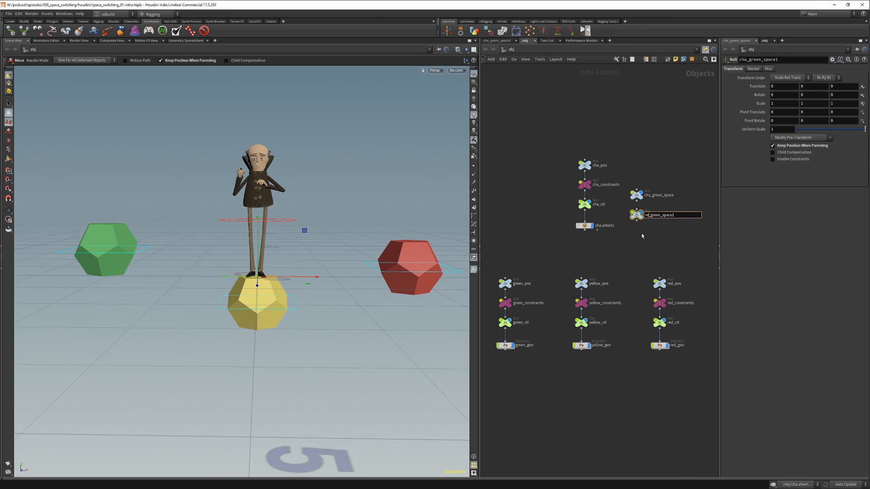
text(cha)
key(Delete)
key(Delete)
key(Delete)
key(Delete)
key(Delete)
key(Delete)
text(_h)
key(End)
key(BackSpace)
key(Return)
Duplicate the null again as cha_yellow_space and arrange the three space nulls beside the character's node chain.
key(ctrl+c)
key(ctrl+v)
double_click(654, 235)
drag(654, 235, 685, 237)
text(yellow_space)
key(Return)
middle_drag(625, 263, 622, 251)
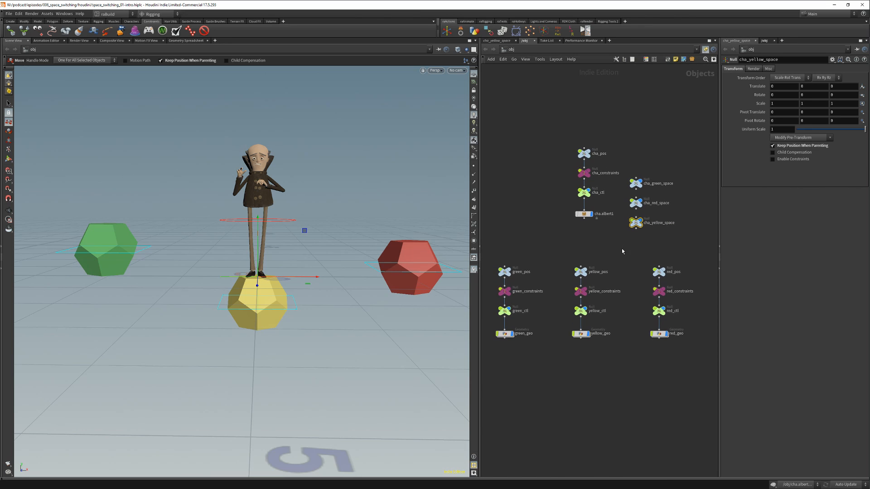
drag(642, 240, 643, 175)
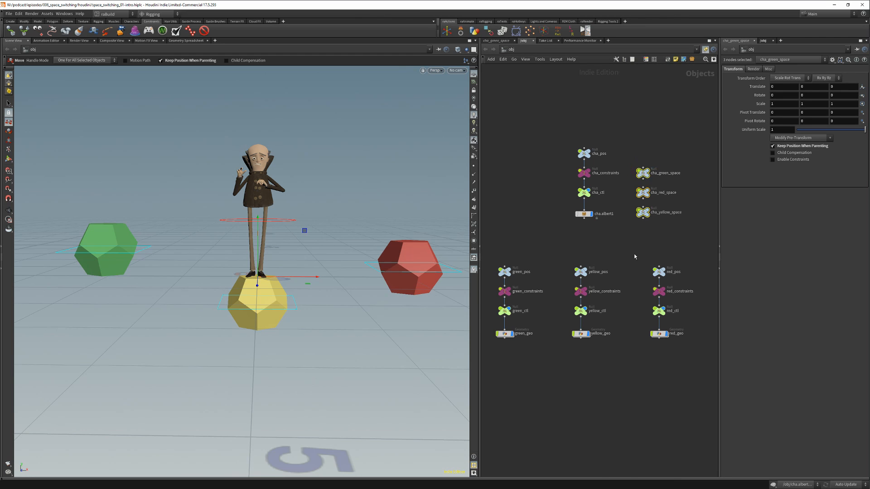
Parent cha_green_space to green_ctl, cha_red_space to red_ctl, and cha_yellow_space to yellow_ctl.
click(644, 174)
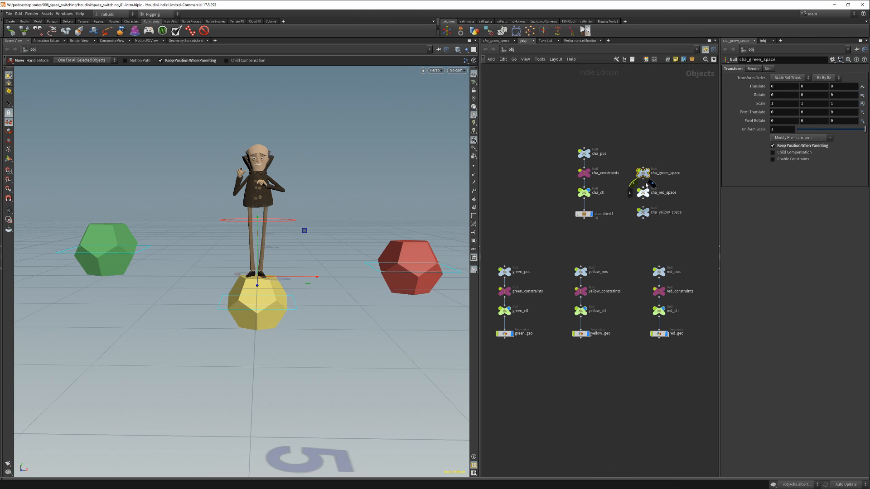
click(643, 166)
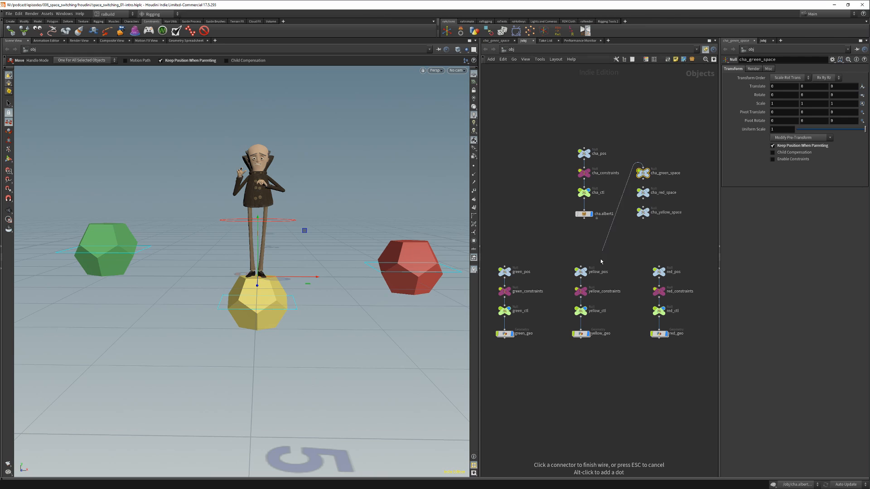
click(505, 316)
click(644, 187)
click(659, 316)
click(644, 207)
click(581, 316)
click(632, 262)
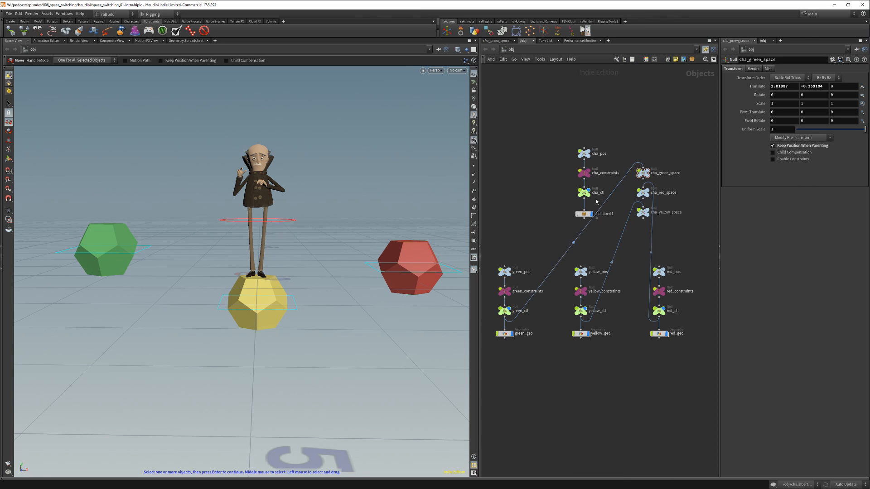
Apply a Parent Blend constraint to cha_constraints with cha_green_space, cha_red_space and cha_yellow_space as the new parents.
drag(624, 123, 660, 237)
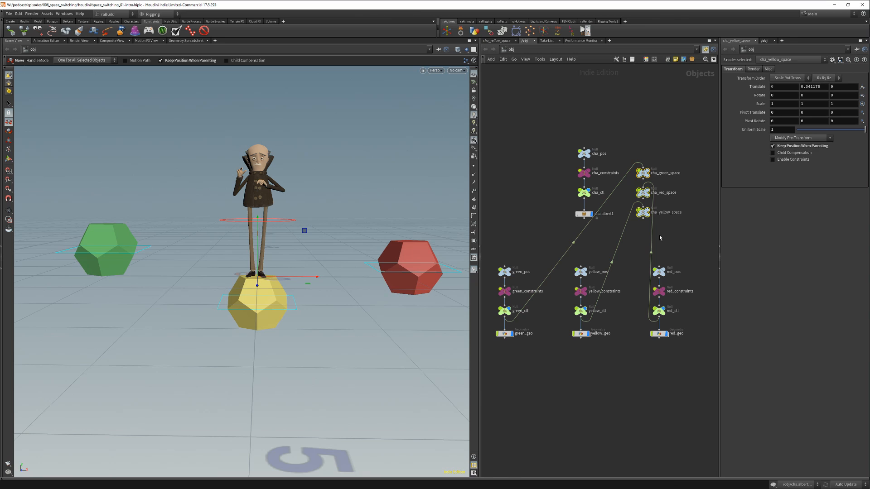
click(615, 229)
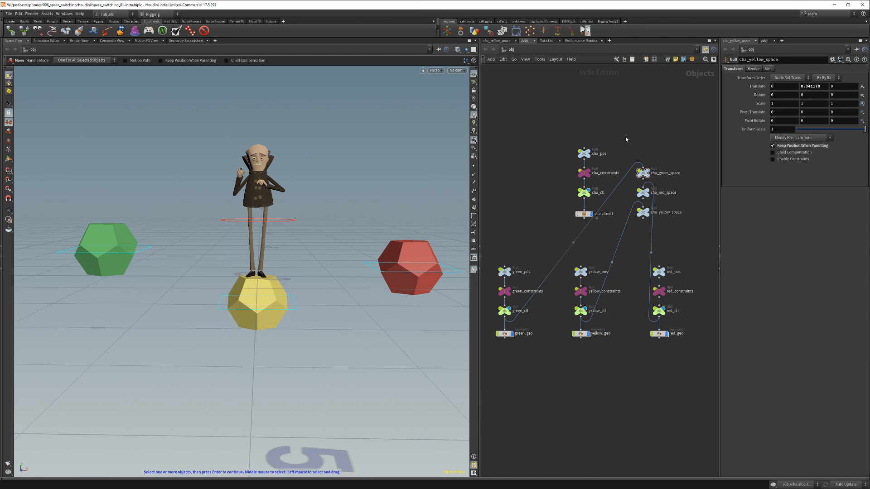
click(585, 173)
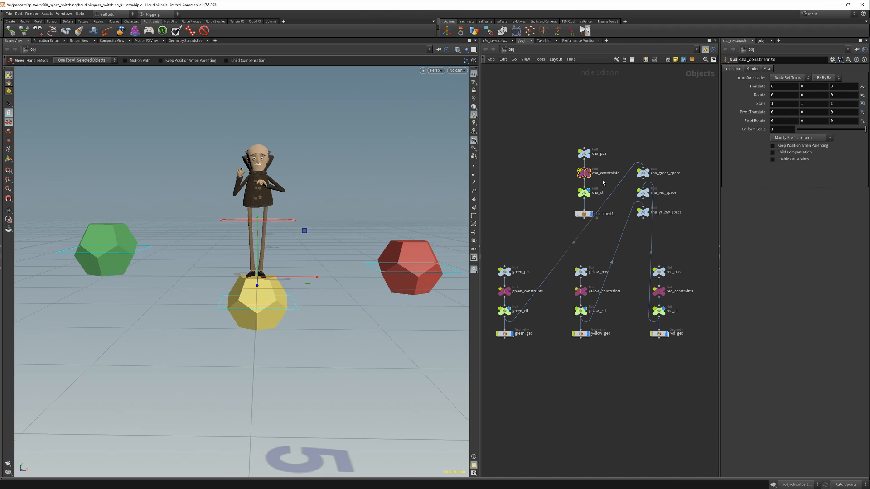
click(11, 32)
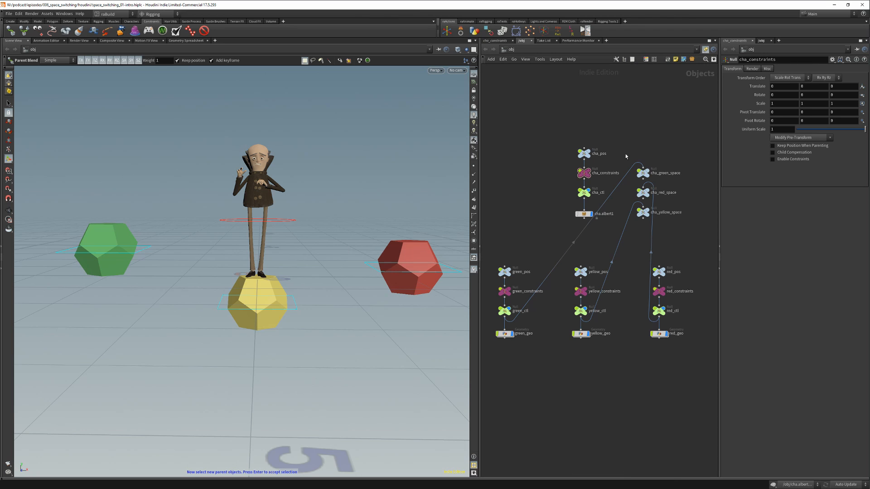
drag(627, 146, 656, 180)
drag(628, 126, 658, 229)
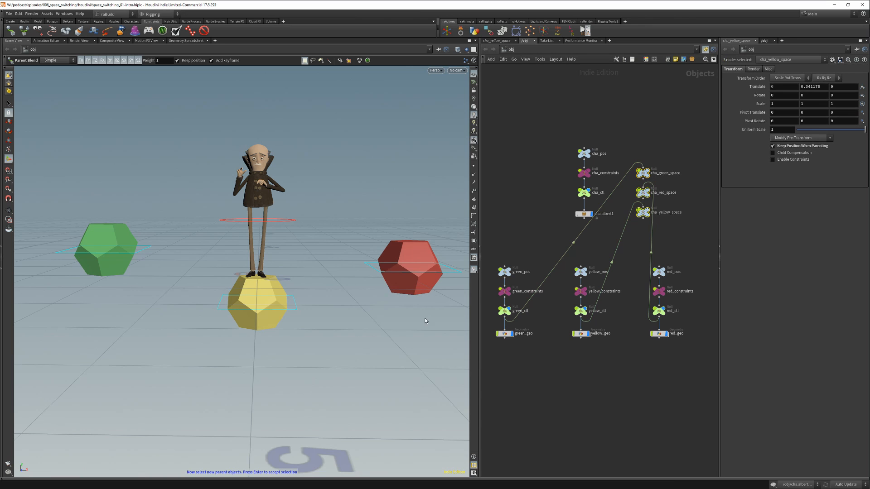
right_click(327, 298)
click(345, 317)
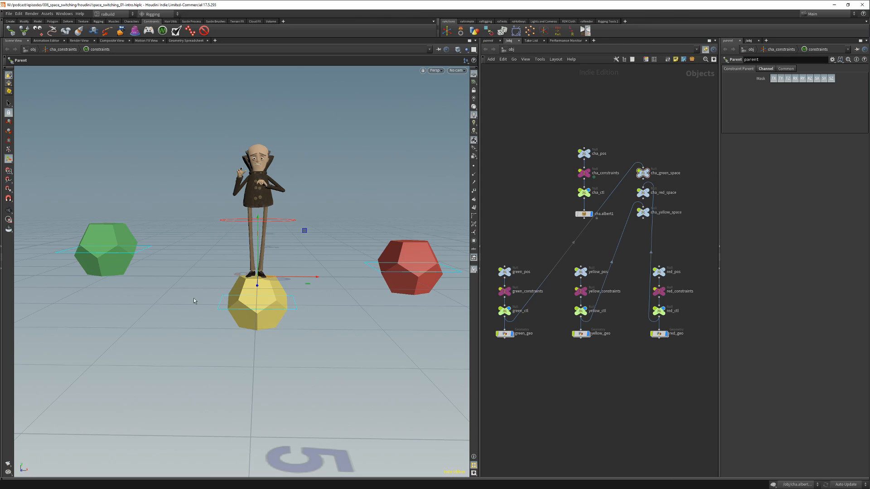
Open the constraints network inside cha_constraints and show the settings of its blend_parents node.
click(584, 173)
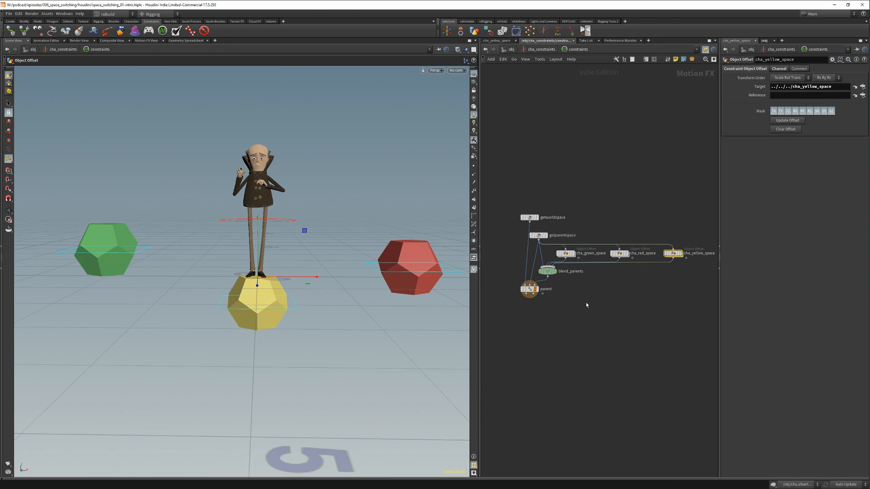
click(547, 271)
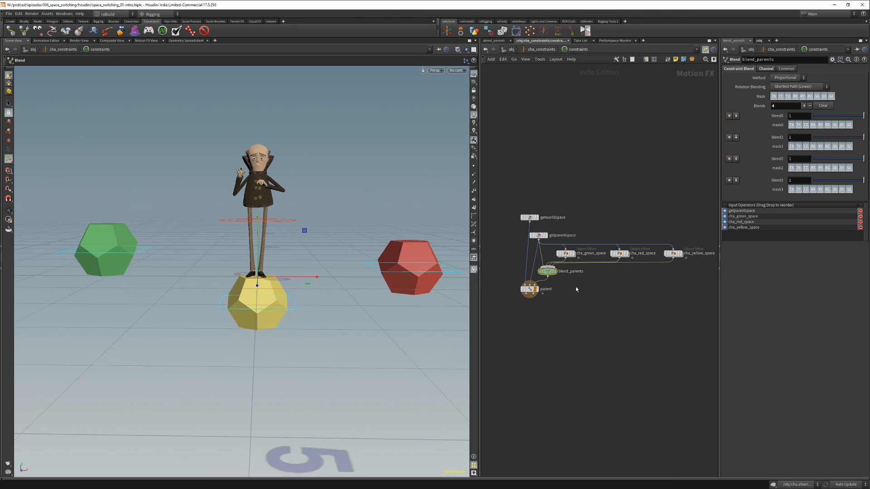
mouse_move(565, 256)
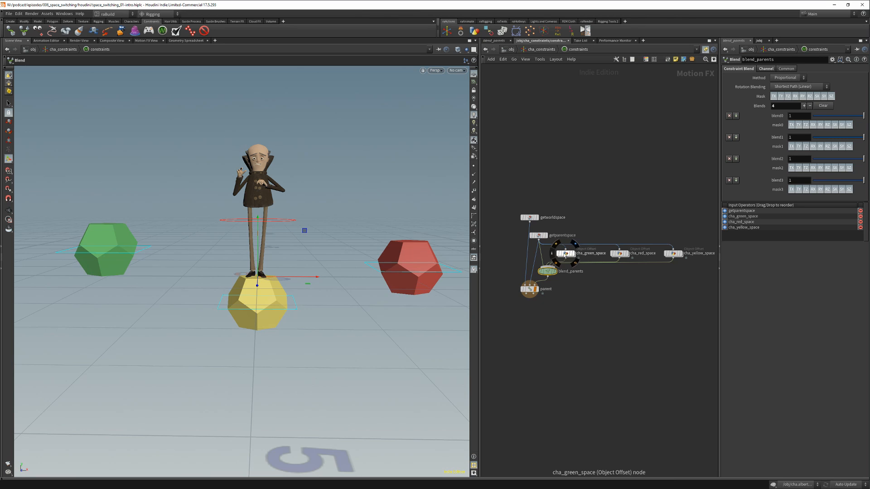
Move yellow_ctl upward in the viewport to test how the character follows the blended parents.
key(s)
click(296, 308)
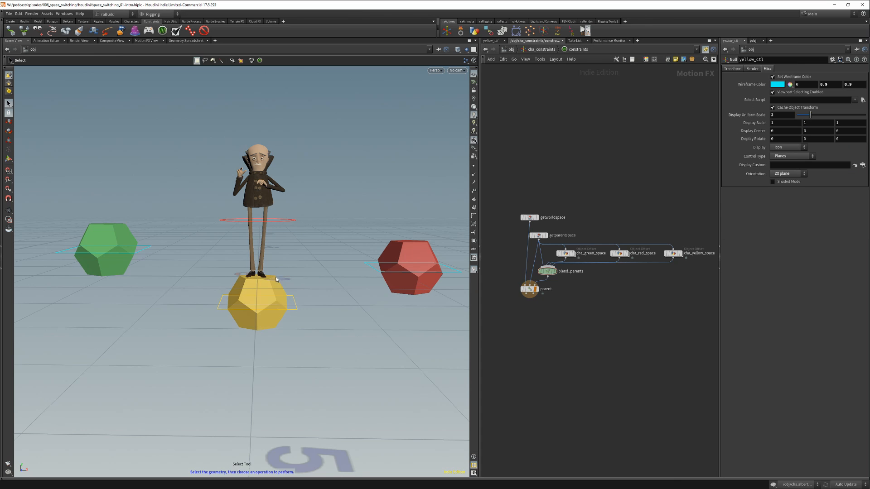
key(t)
drag(261, 278, 263, 212)
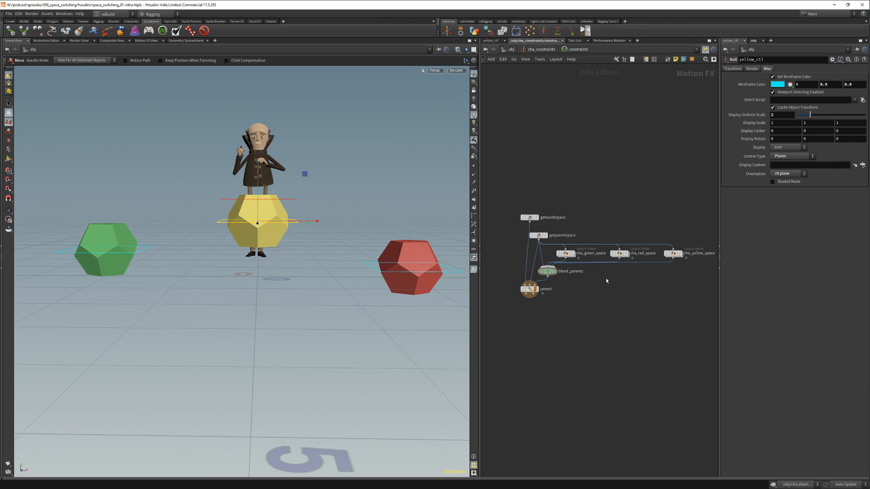
On the blend_parents node, set blend0, blend1 and blend2 to 0 so only the yellow space drives the character.
click(547, 271)
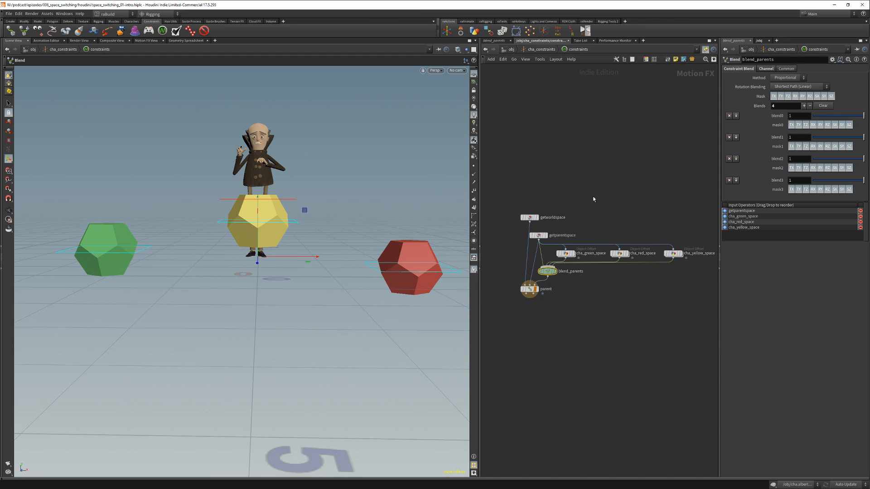
mouse_move(547, 272)
click(538, 235)
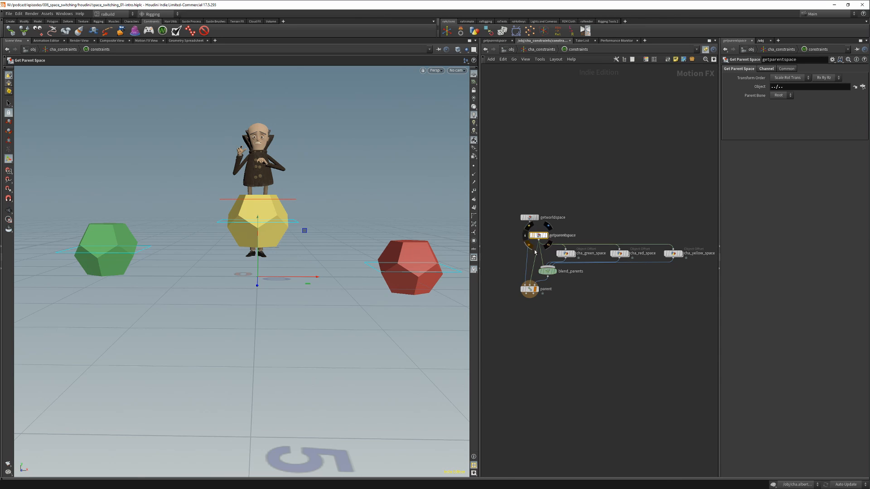
click(548, 272)
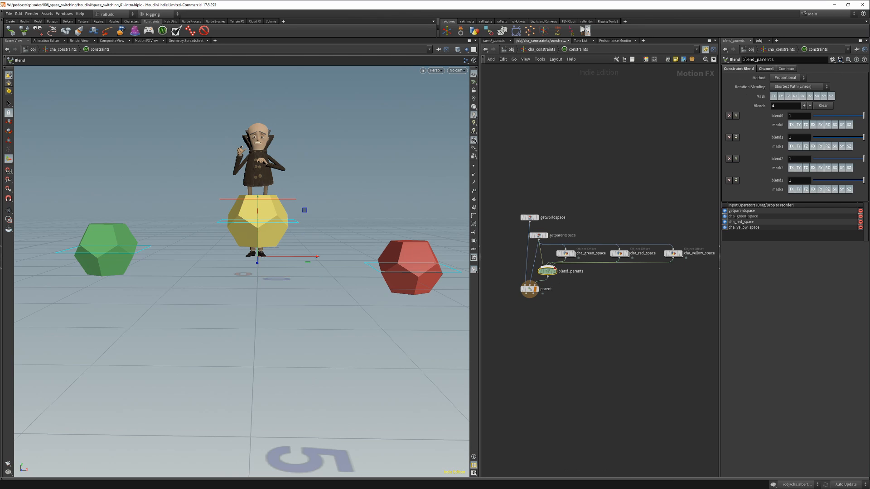
drag(822, 139, 812, 159)
drag(821, 117, 813, 117)
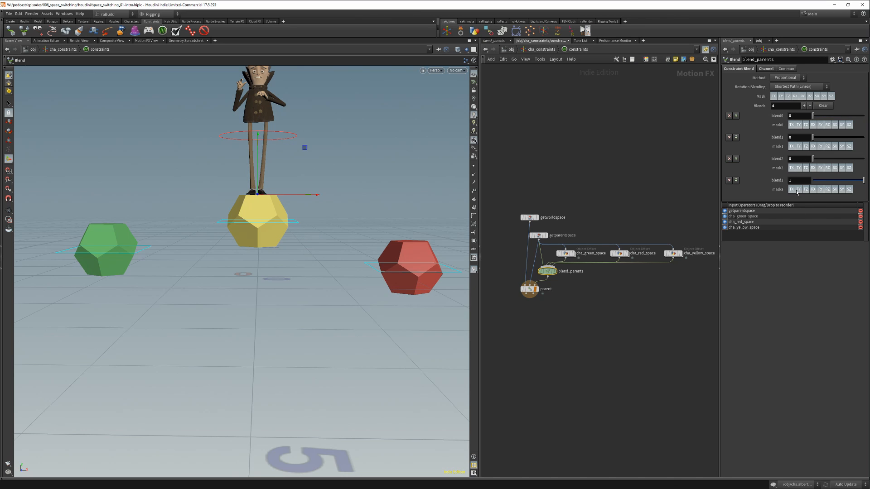
Move yellow_ctl downward in the viewport to test whether the character follows the yellow space.
key(s)
click(295, 223)
key(t)
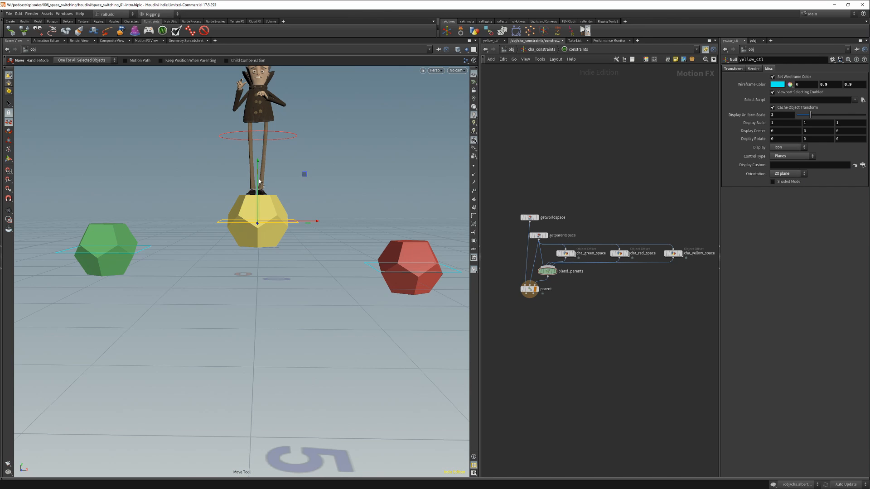
middle_drag(255, 259, 240, 273)
On blend_parents, set blend3 to 0 and blend0 to 1 to return the character to its parent space.
click(548, 271)
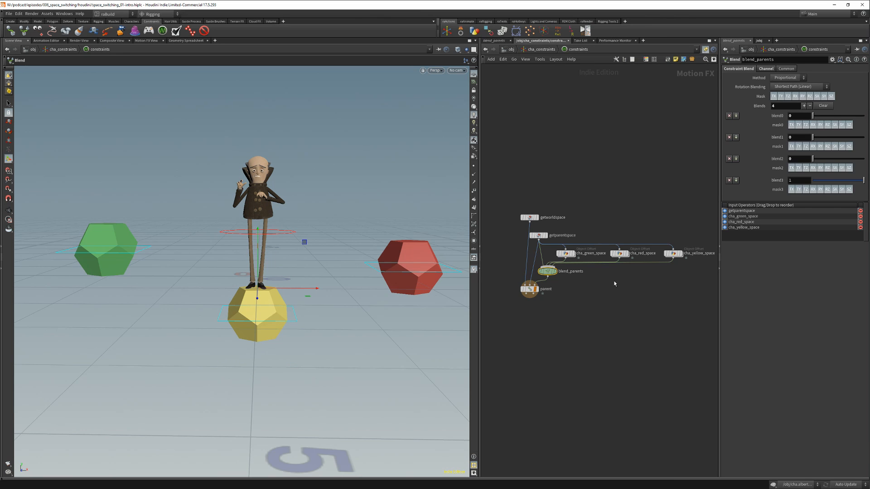
drag(820, 180, 795, 178)
drag(815, 116, 869, 116)
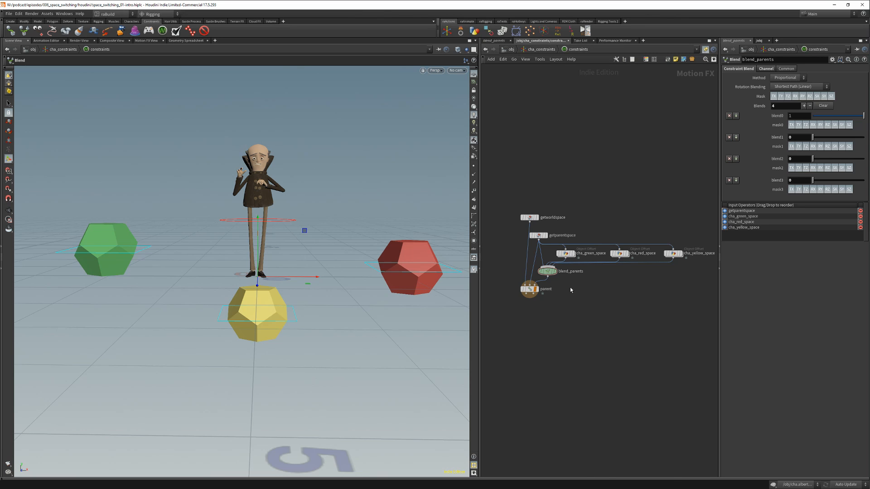
Return to the object level and open the parameter interface editor for cha_ctl.
key(u)
key(u)
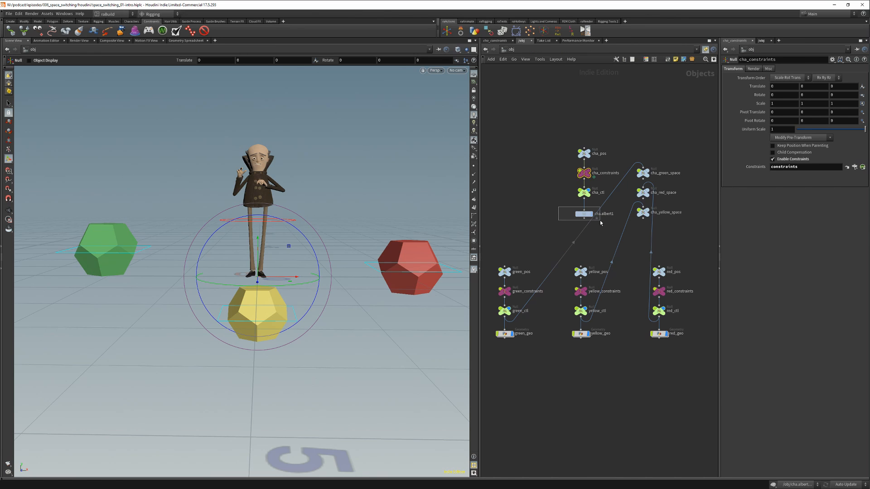
drag(601, 223, 601, 222)
click(589, 196)
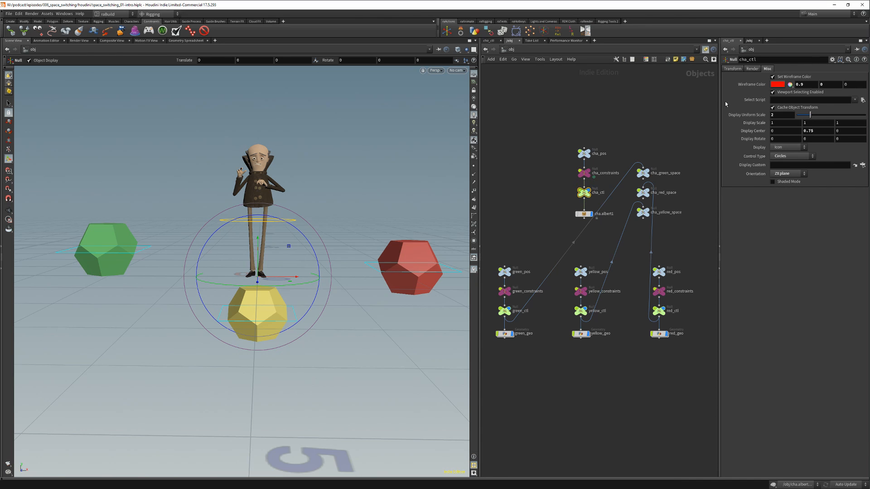
click(833, 59)
click(837, 68)
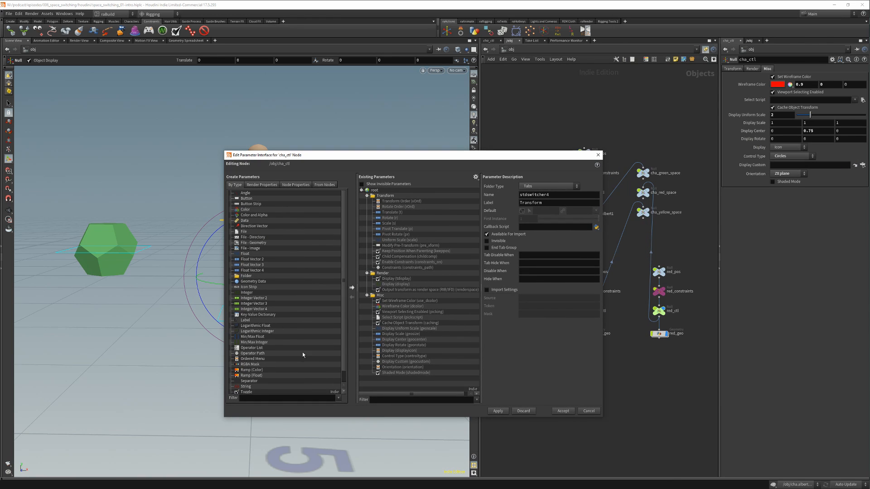
Collapse the existing parameter folders and add a new folder labelled Rig after Misc.
click(367, 295)
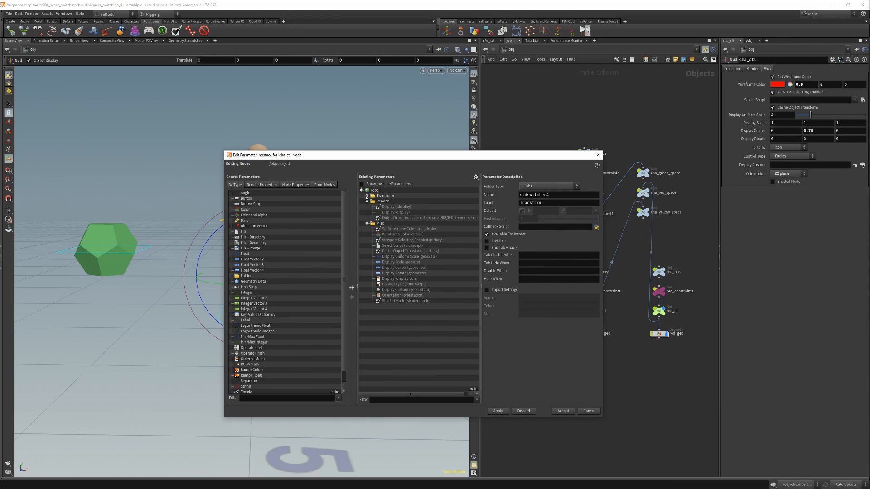
click(367, 196)
click(367, 201)
drag(245, 276, 387, 215)
double_click(386, 213)
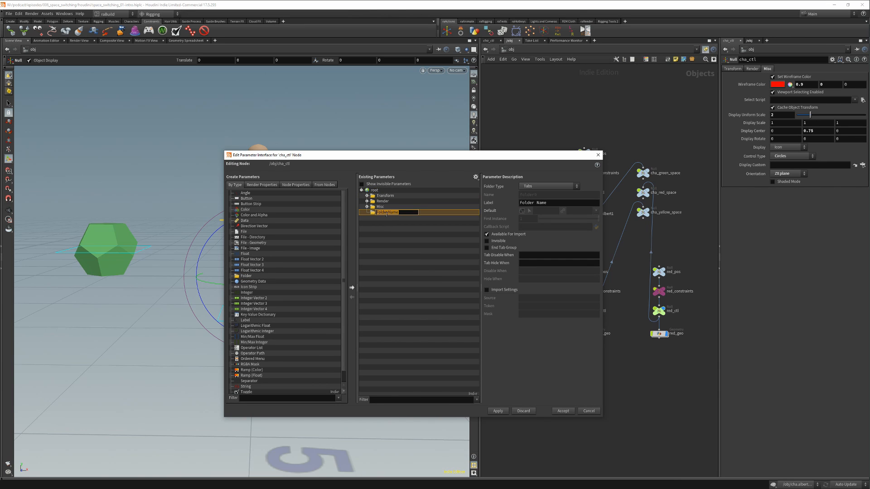
key(Return)
key(F2)
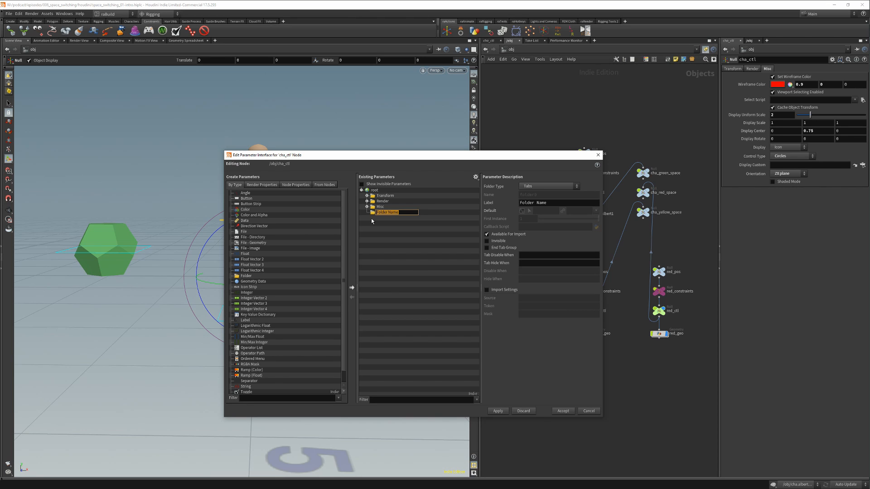
text(Rig)
key(Return)
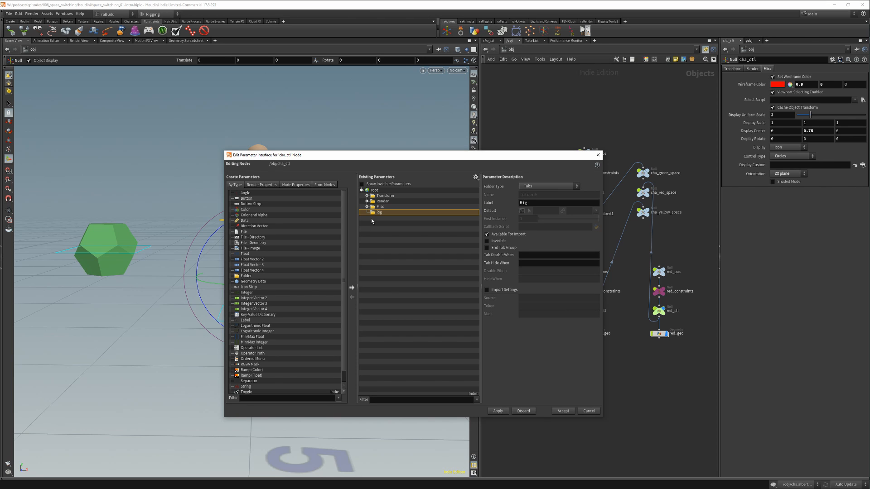
Add an Ordered Menu parameter inside the Rig folder with the label Space and the name space.
scroll(284, 377, down, 1)
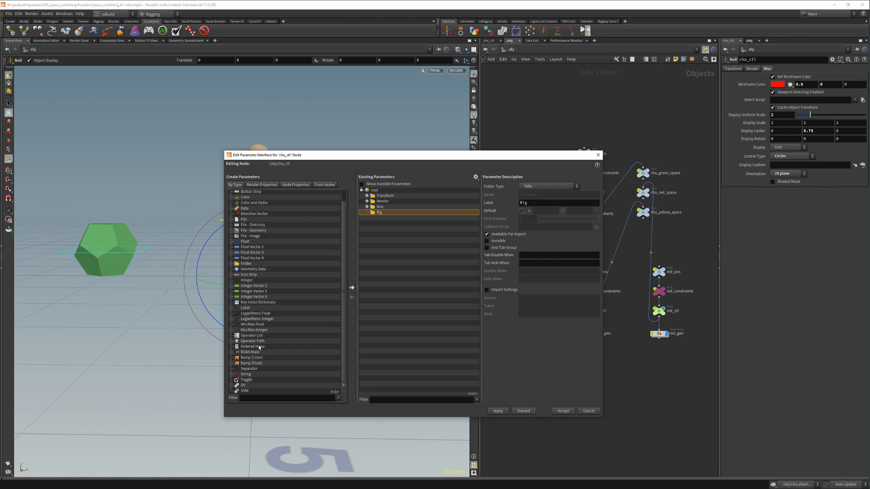
drag(258, 348, 389, 217)
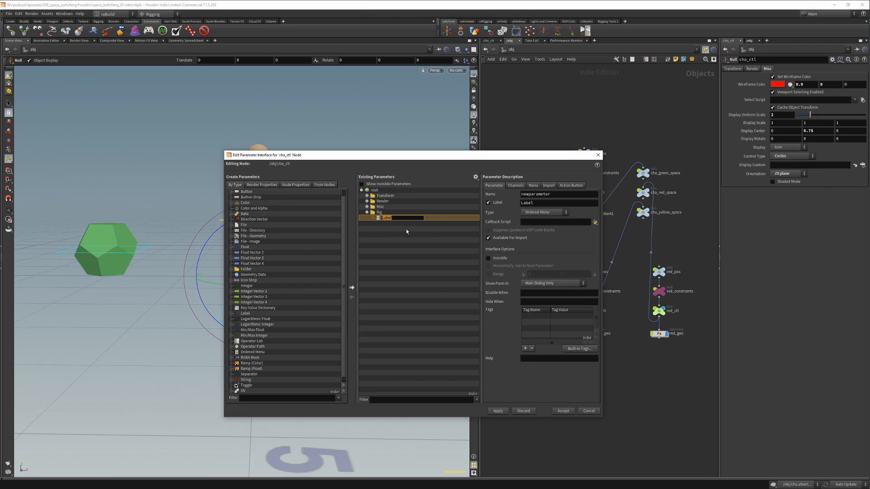
drag(580, 202, 504, 204)
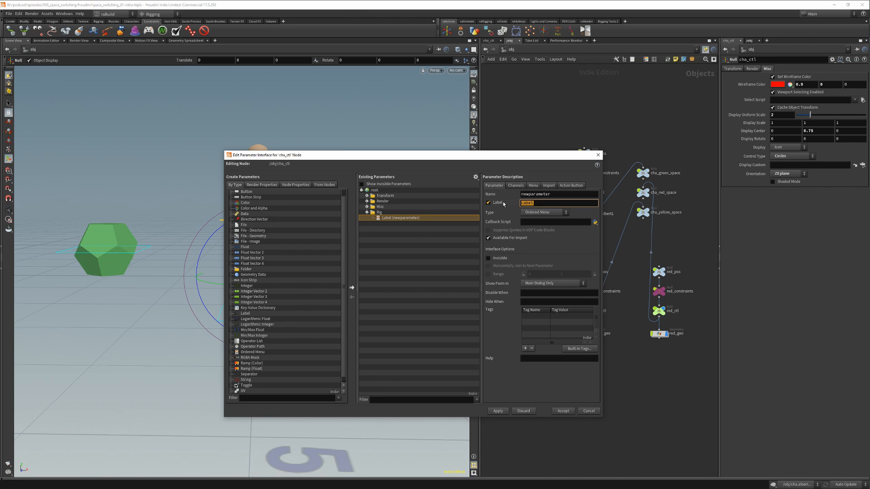
text(Space)
key(shift+Tab)
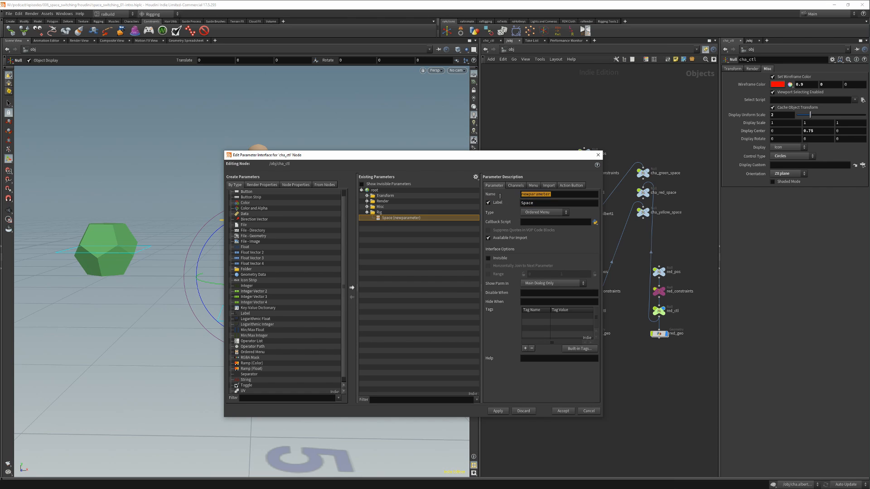
text(space)
key(Return)
Give the Space parameter a menu item with token 0 and label World/Parent.
click(516, 186)
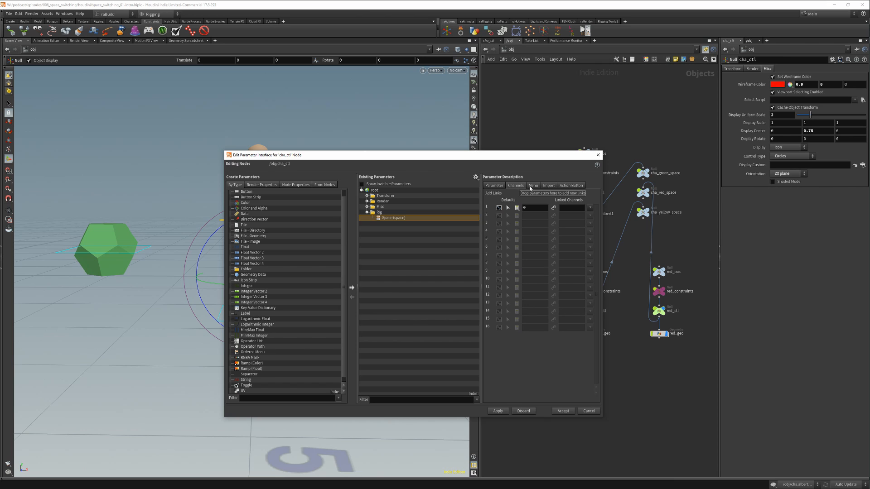
click(530, 186)
click(514, 221)
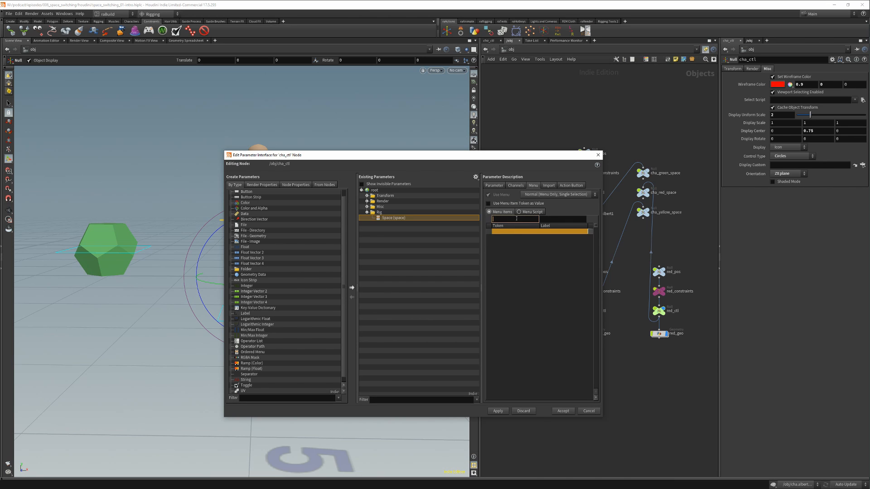
text(0)
key(Tab)
text(Worl)
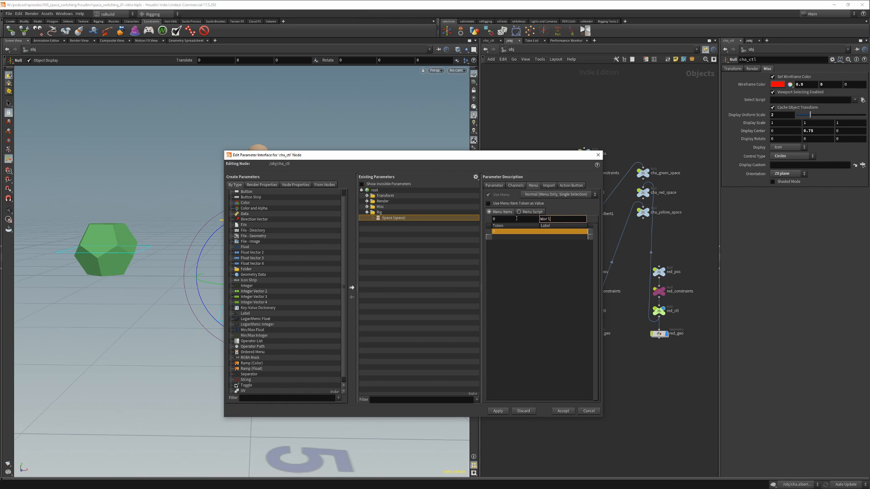
text(d/Parent)
key(Return)
click(516, 218)
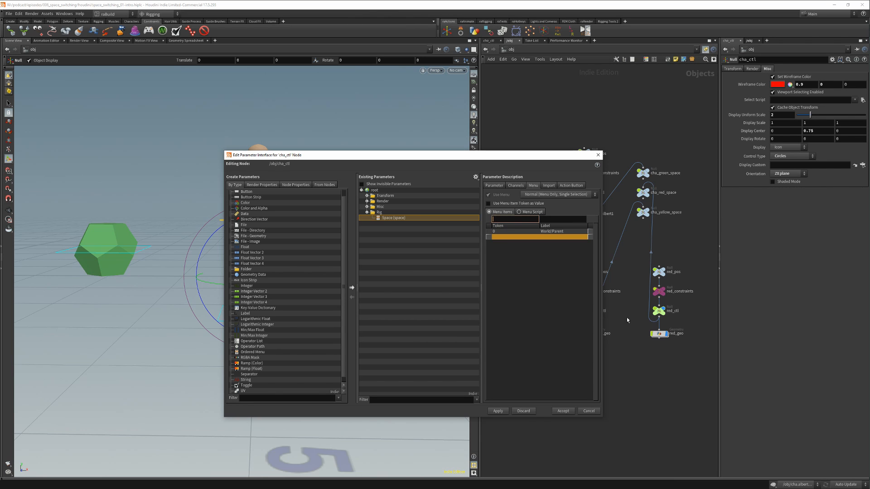
Check the order of the spaces in the cha_constraints network and add menu item 1 labelled Green.
drag(408, 155, 308, 139)
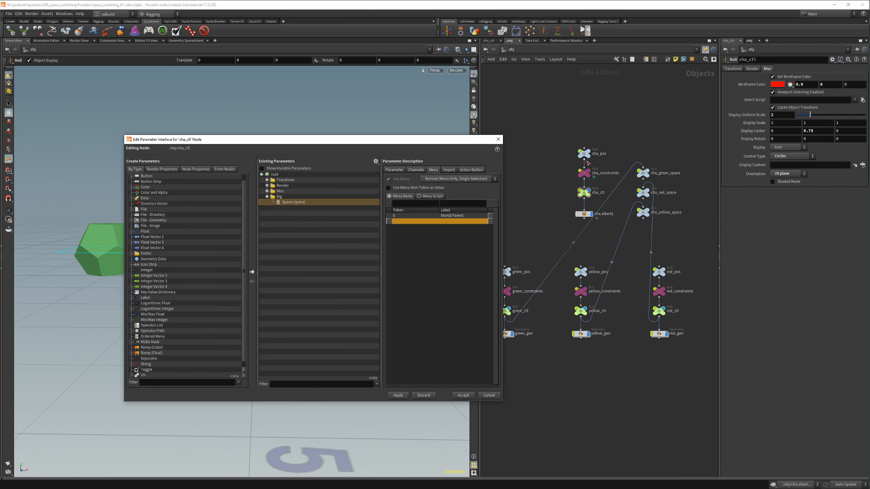
double_click(585, 171)
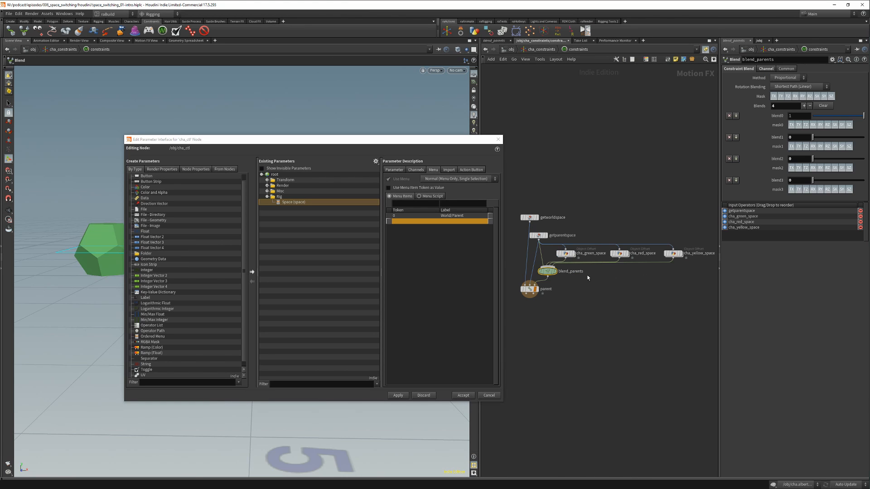
mouse_move(565, 255)
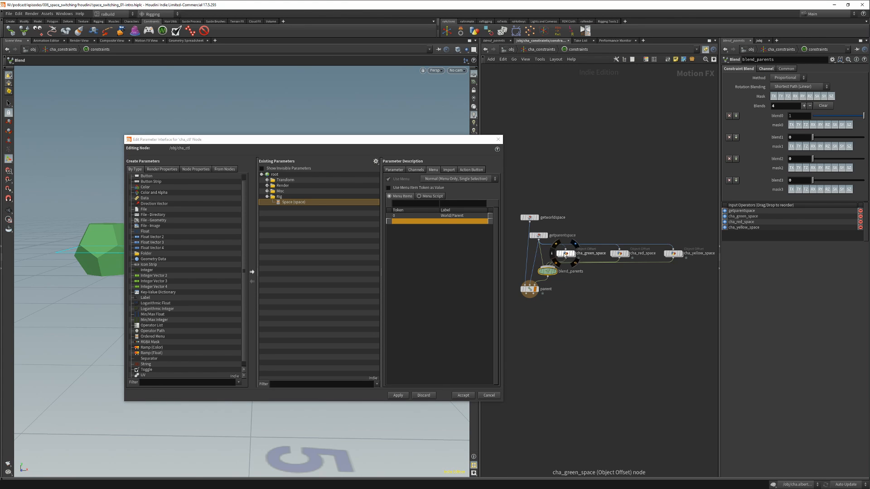
mouse_move(623, 256)
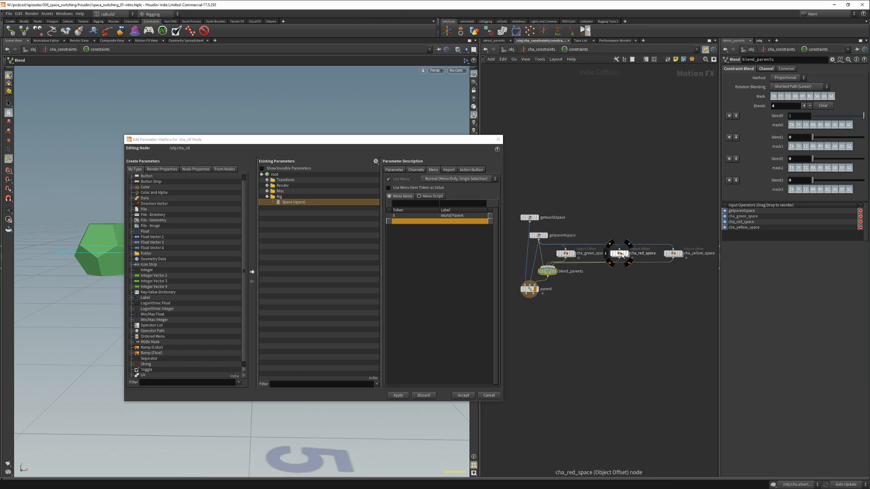
click(409, 204)
text(1)
key(Tab)
text(Gree)
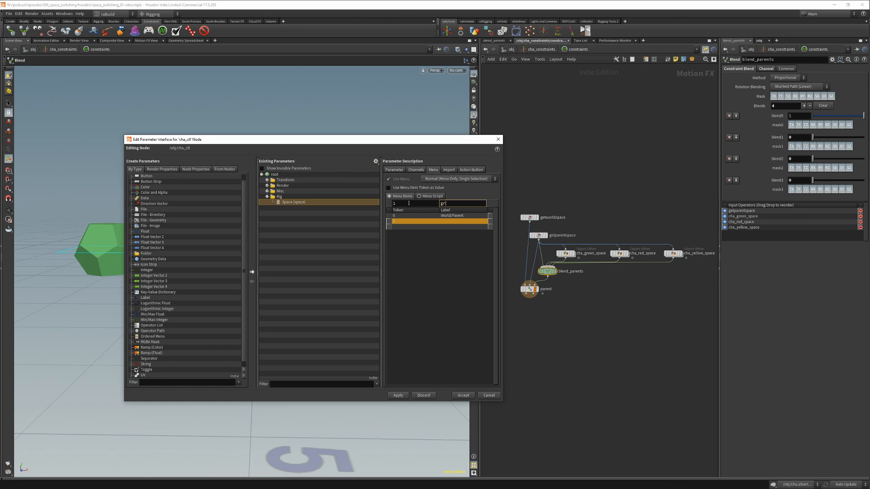
text(n)
key(Return)
Add menu items 2 labelled Red and 3 labelled Yellow, and accept the parameter interface changes.
click(409, 203)
text(2)
key(Tab)
text(Red)
key(Return)
click(409, 203)
text(3)
key(Tab)
text(Yellow)
key(Return)
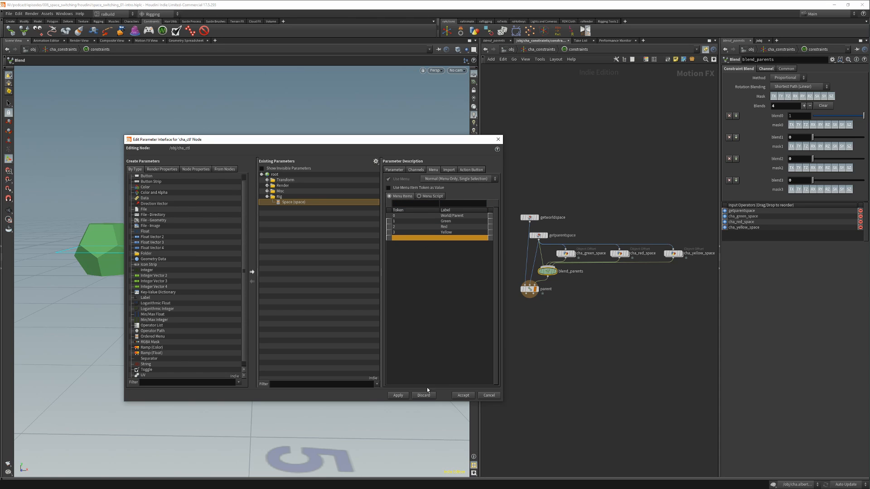
click(398, 395)
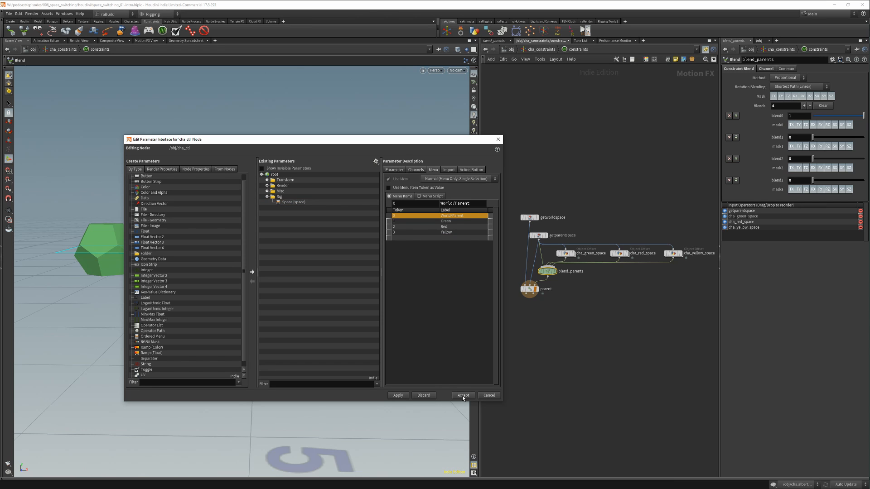
click(462, 395)
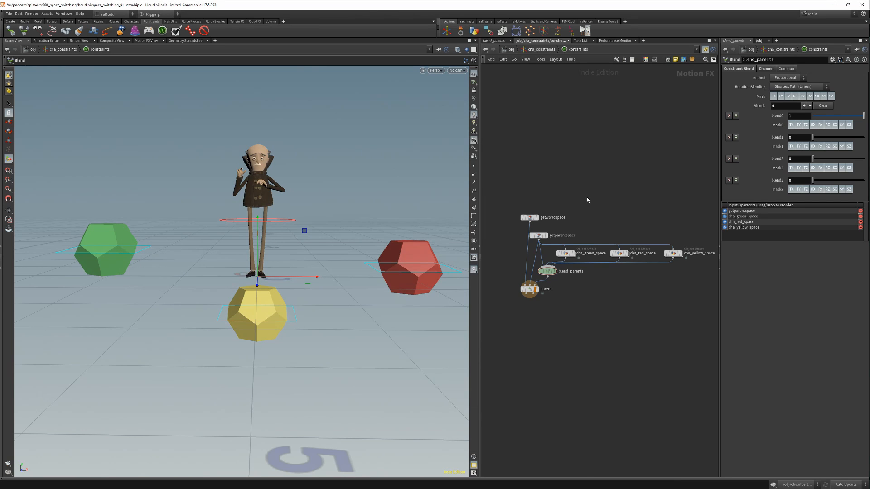
Return to cha_ctl at the object level and try the options of its new Space menu, ending on World/Parent.
key(u)
key(u)
key(Down)
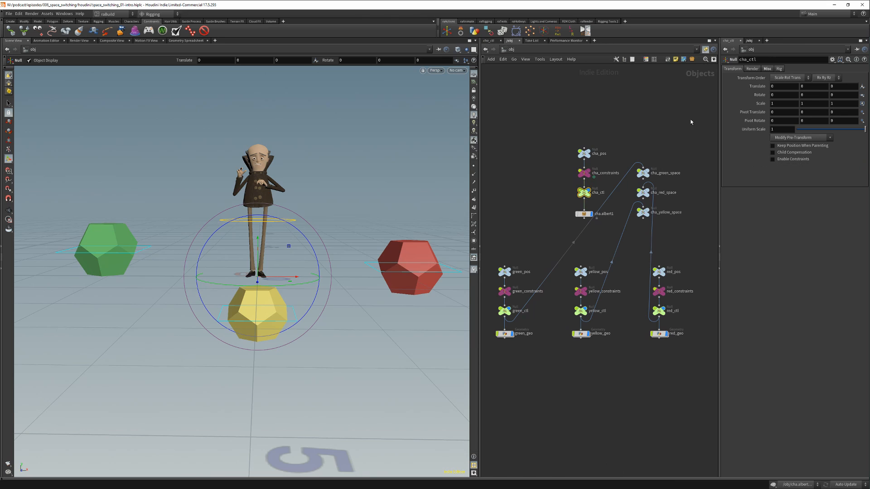
click(779, 69)
click(788, 78)
click(786, 88)
click(786, 79)
click(784, 86)
click(781, 79)
click(780, 100)
click(789, 77)
click(784, 86)
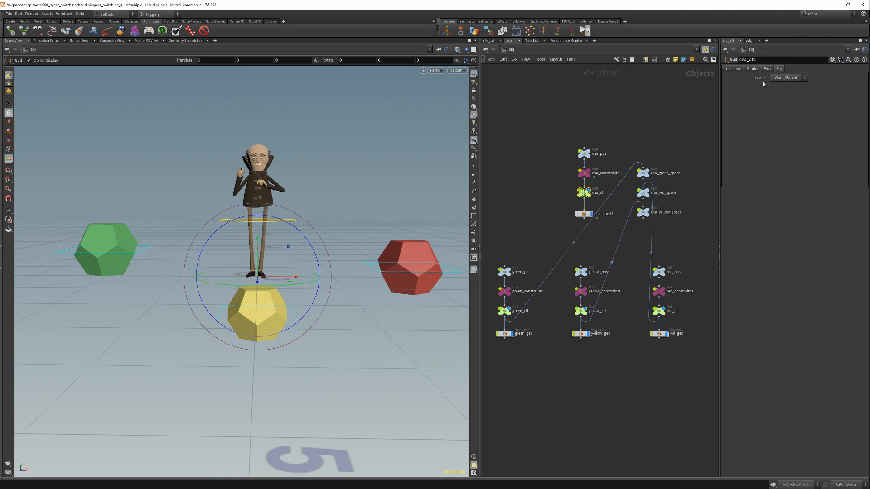
Copy the Space parameter of cha_ctl and paste it as a relative reference into blend0 of blend_parents inside cha_constraints.
right_click(764, 81)
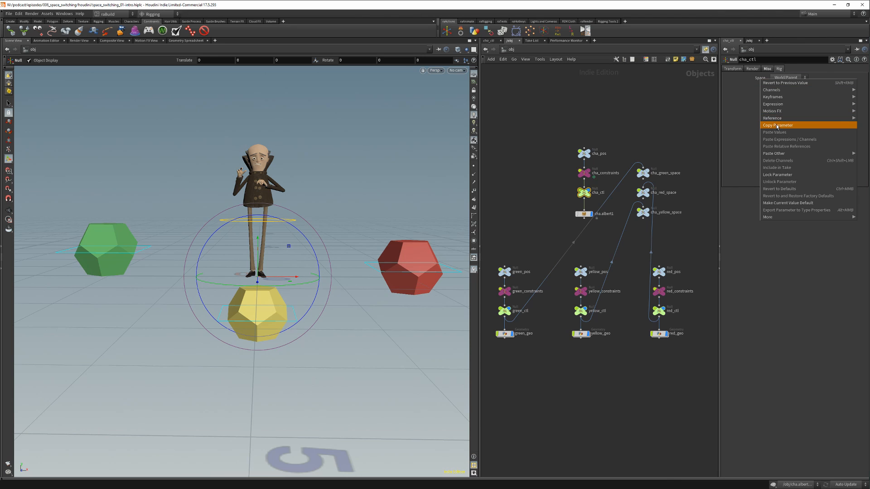
double_click(584, 173)
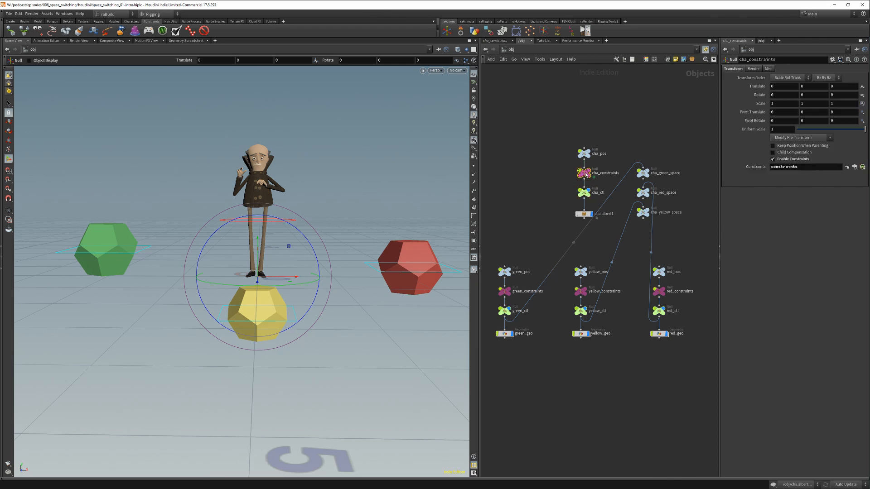
double_click(619, 284)
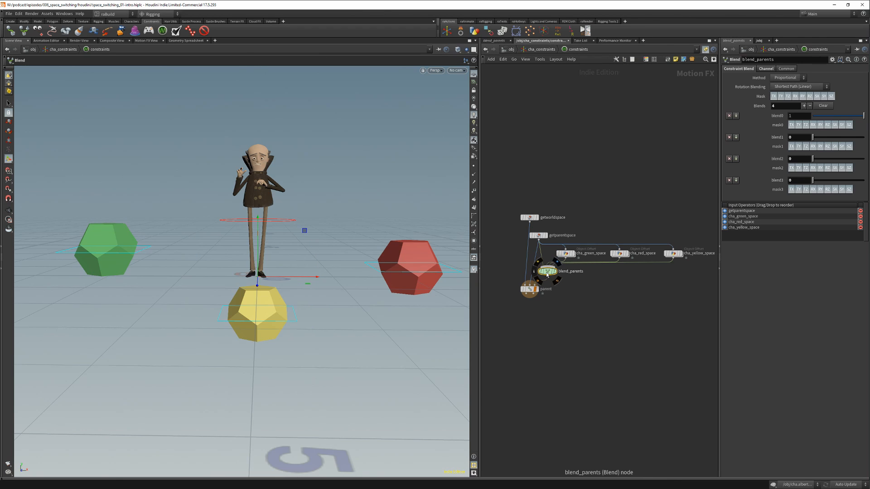
click(794, 116)
right_click(794, 116)
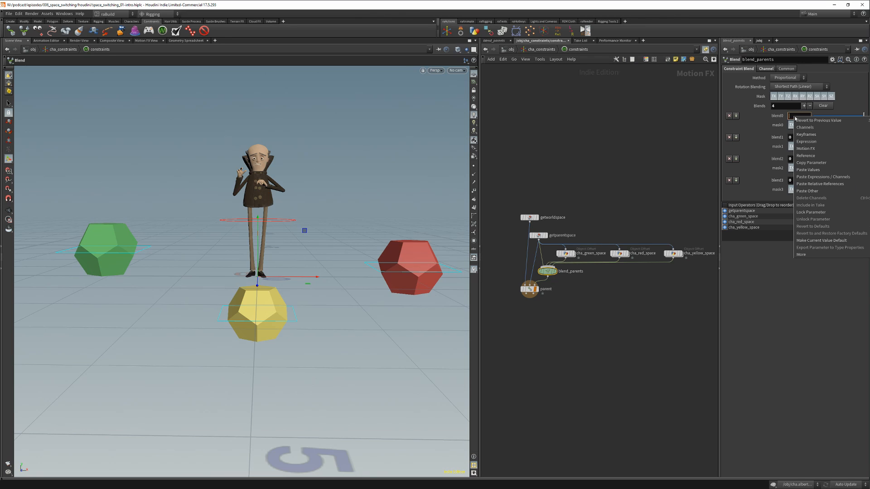
click(816, 177)
Turn the blend0 reference into the expression if(ch("../../../cha_ctl/space")==0,1,0).
key(Home)
text(if()
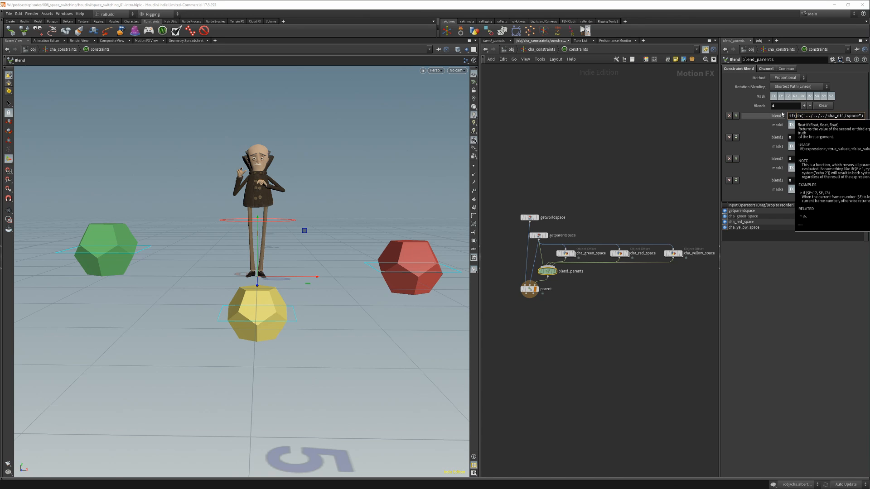
key(End)
text(==0,1,0))
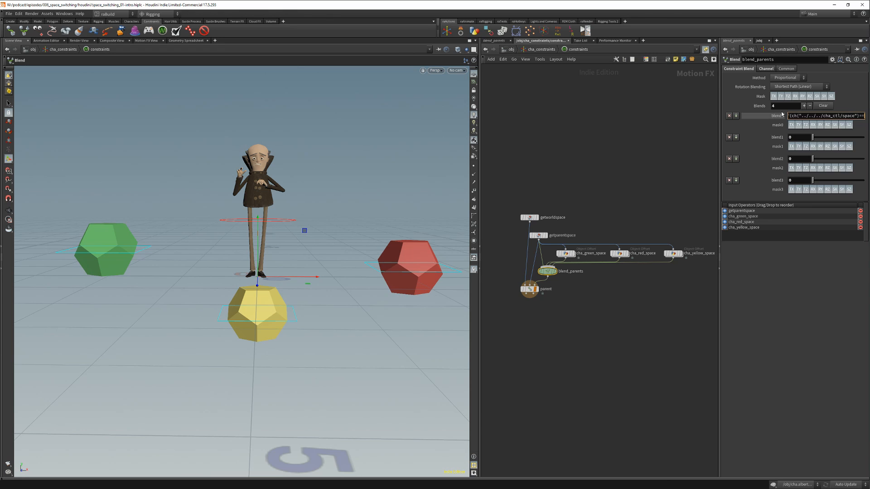
key(Return)
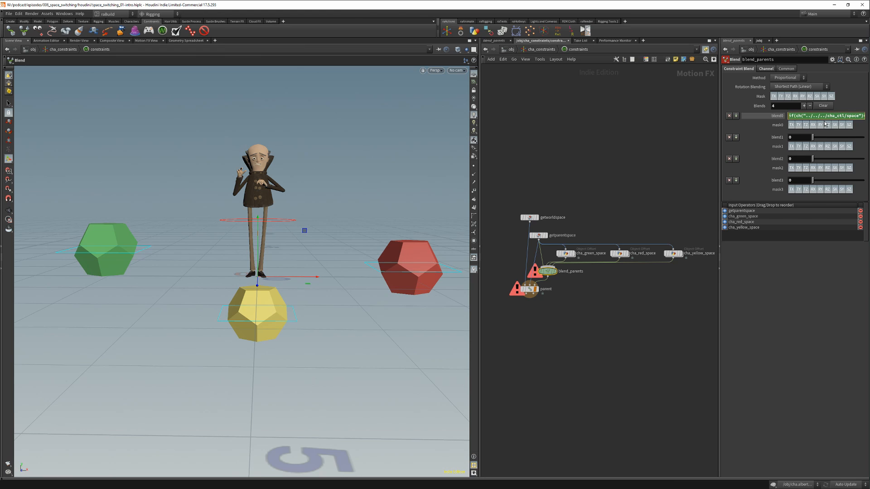
key(End)
key(Left)
text(,1,0)
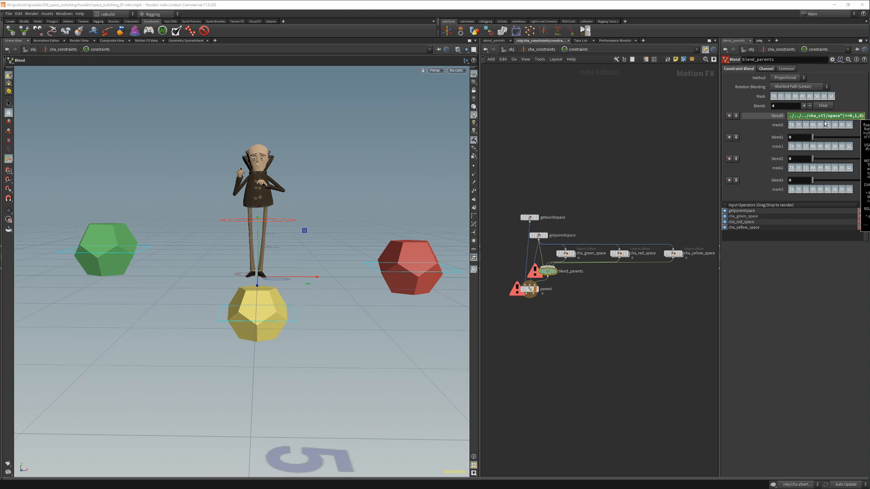
key(Return)
Copy the blend0 expression into blend1 and make it compare the Space value with 1.
click(780, 117)
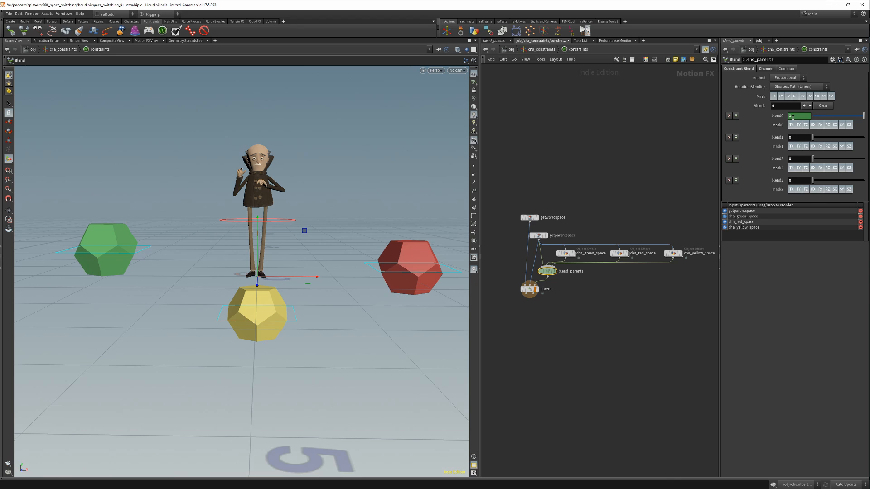
key(ctrl+v)
key(Tab)
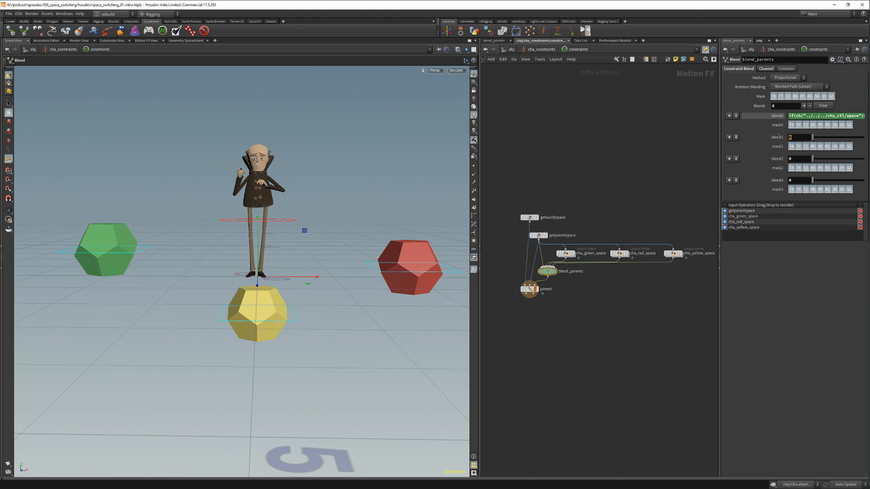
key(ctrl+v)
key(End)
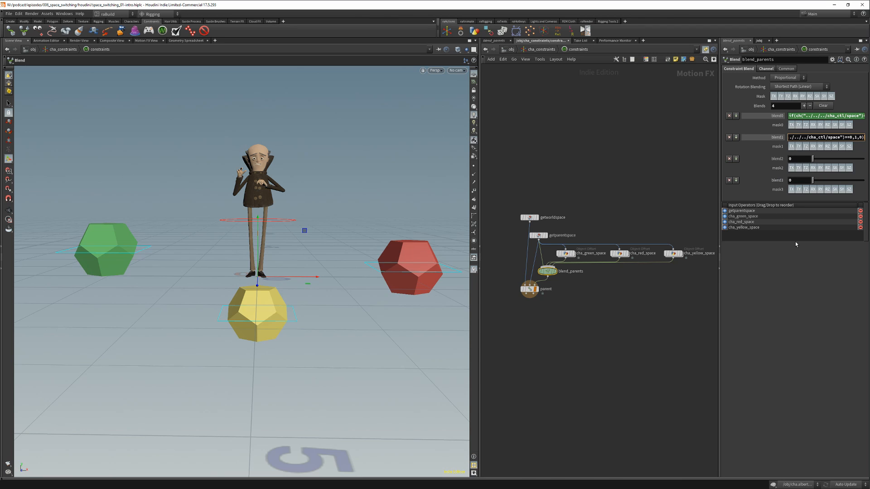
key(Left)
key(Left)
key(BackSpace)
text(1)
key(Return)
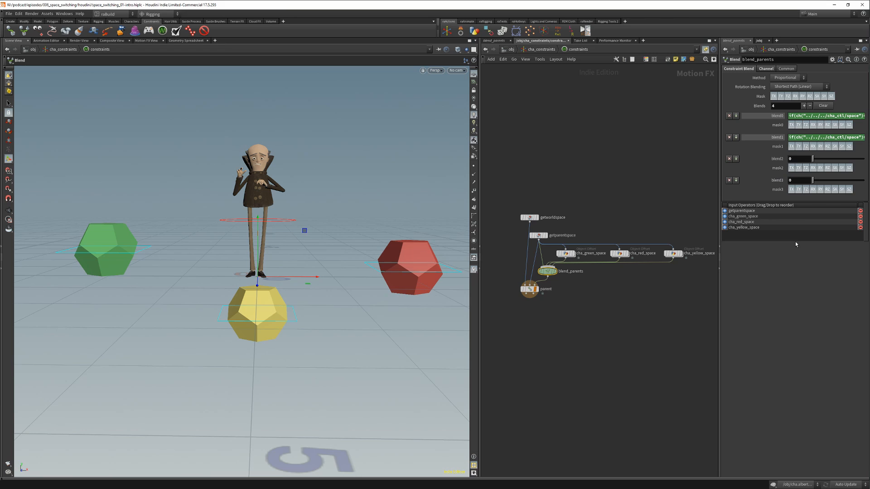
Paste the same expression into blend2 and make it compare the Space value with 2.
key(ctrl+v)
key(End)
key(Left)
key(Left)
key(Left)
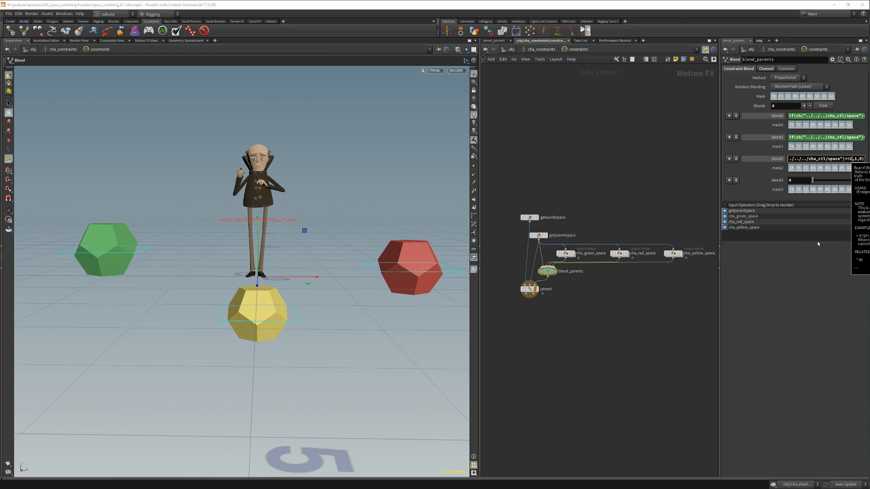
key(Tab)
Paste the expression into blend3, adapt it to the Yellow menu item's token, and switch all four blend fields to show their evaluated values.
key(ctrl+v)
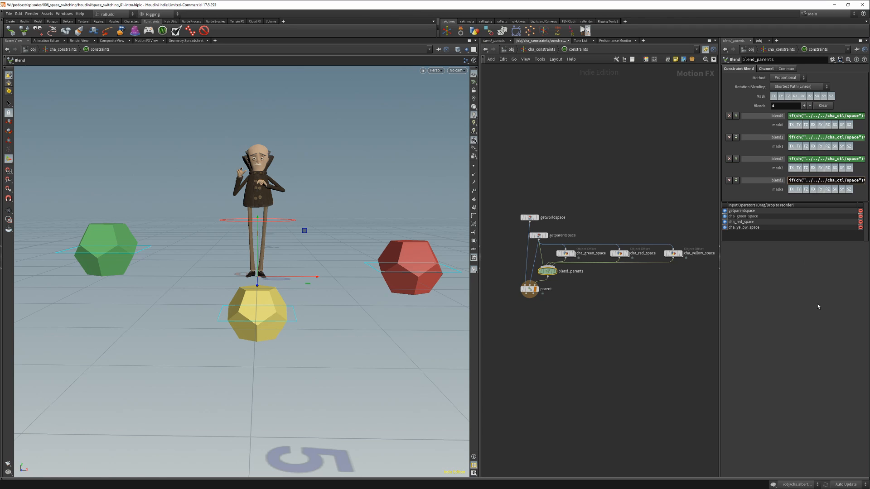
key(End)
key(Left)
key(Left)
key(Left)
key(Left)
key(Left)
key(Return)
click(778, 180)
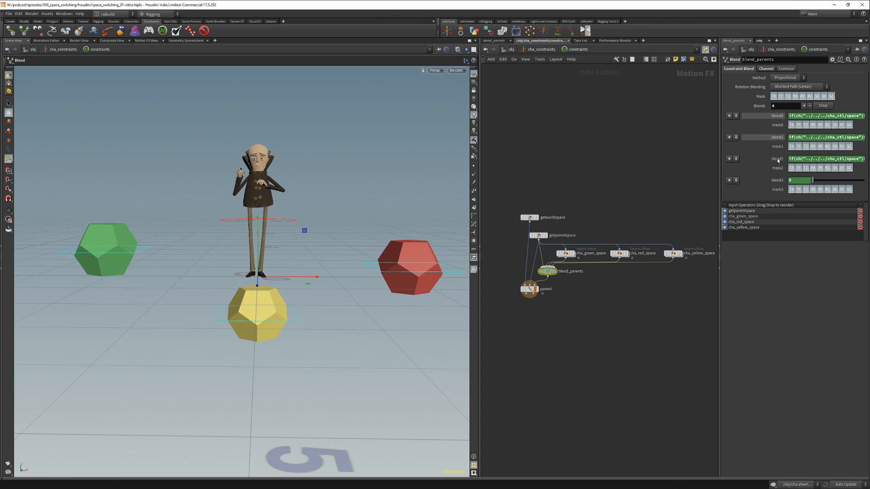
click(777, 159)
click(778, 137)
click(778, 115)
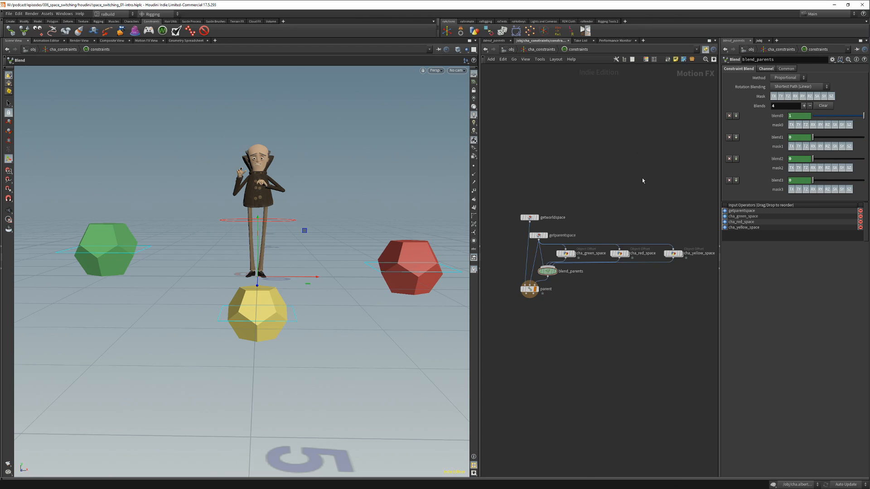
Return to the object level and set the Space menu of cha_ctl to Yellow.
key(u)
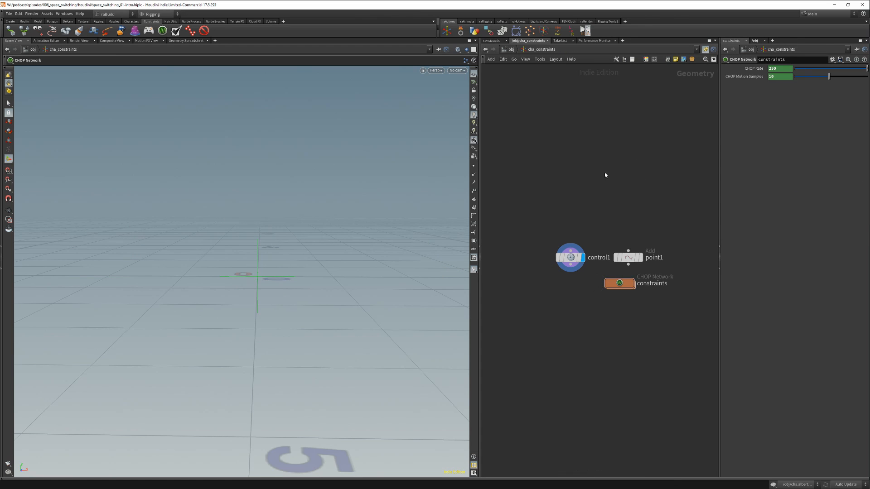
key(u)
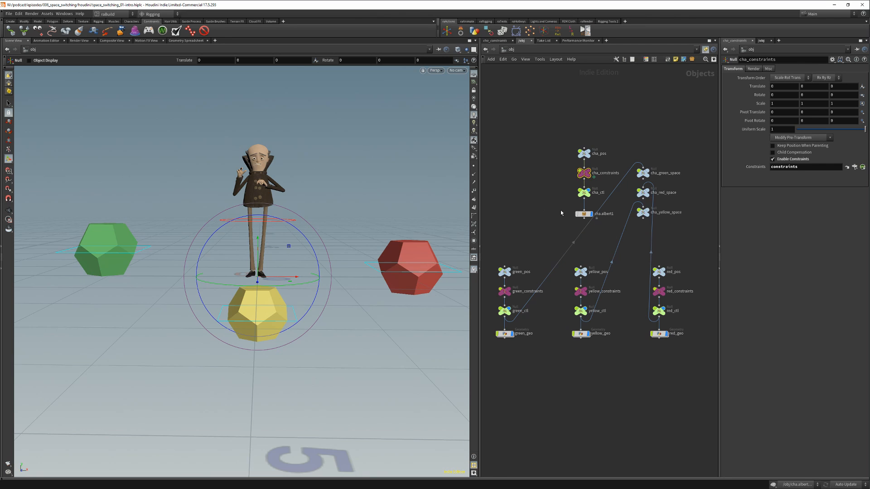
click(584, 214)
drag(564, 184, 600, 198)
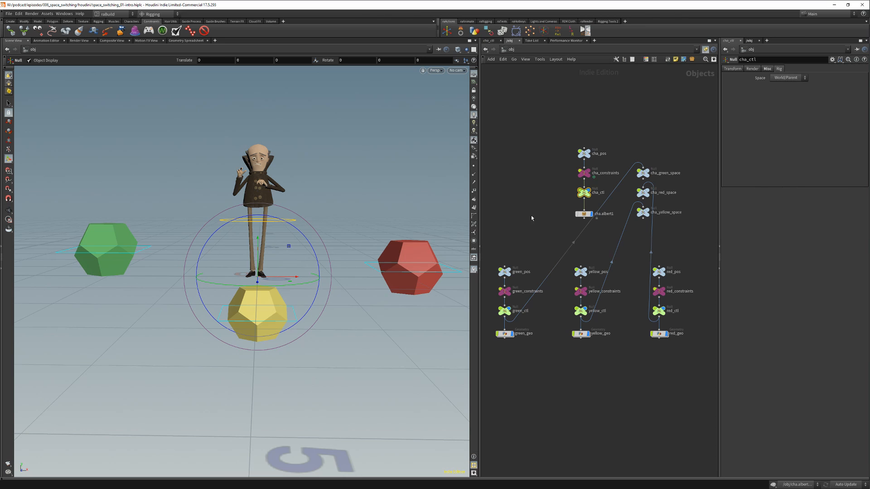
click(787, 78)
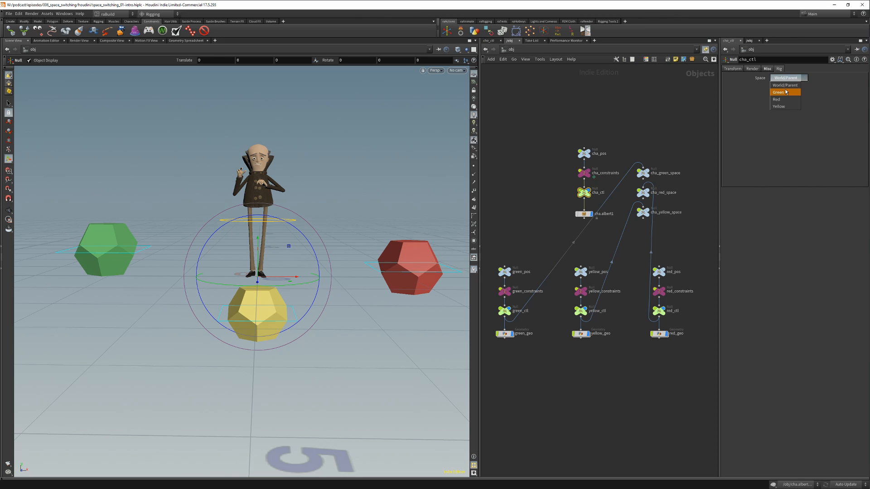
click(779, 107)
Test the Yellow space by moving yellow_ctl up, undoing that move, and moving it down.
key(s)
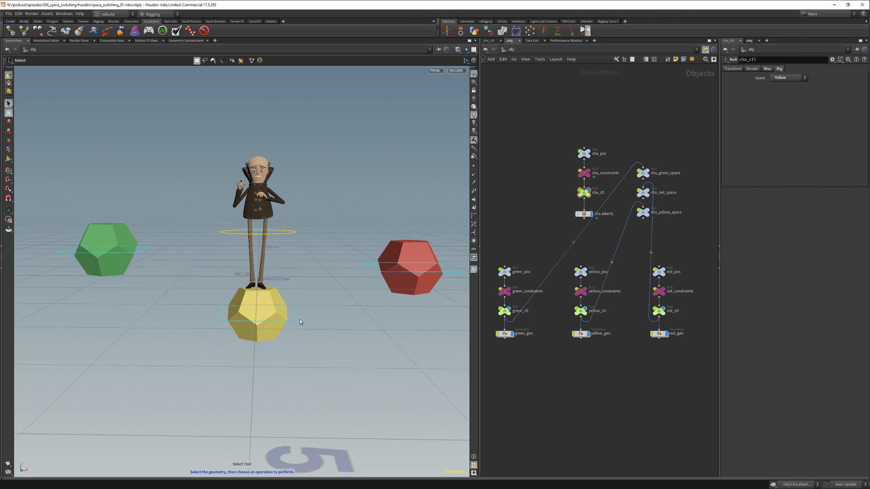
click(301, 325)
key(t)
drag(257, 232, 264, 185)
key(ctrl+z)
drag(262, 239, 257, 313)
Set the Space of cha_ctl to World/Parent and move yellow_ctl back up to test the independence of the character.
click(584, 192)
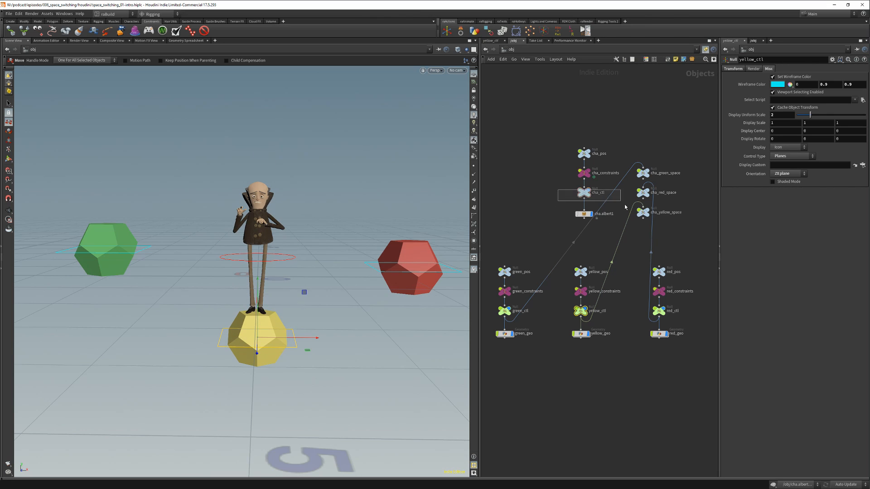
click(785, 77)
click(786, 88)
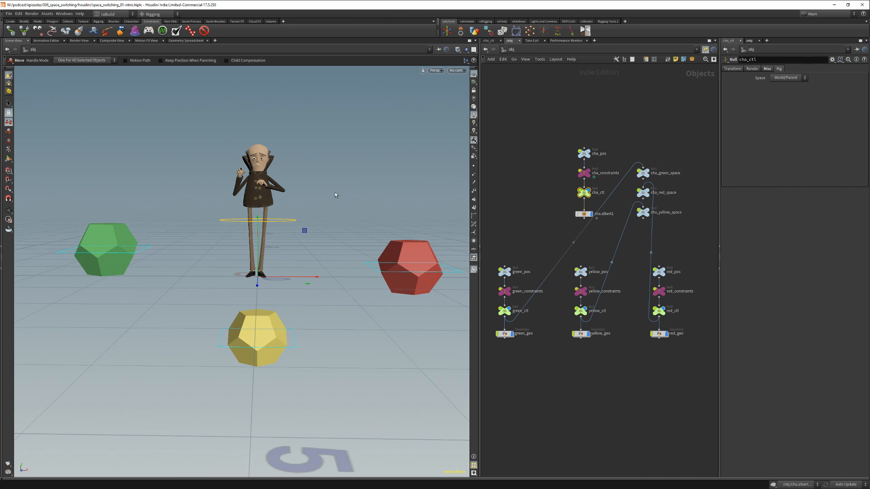
click(288, 349)
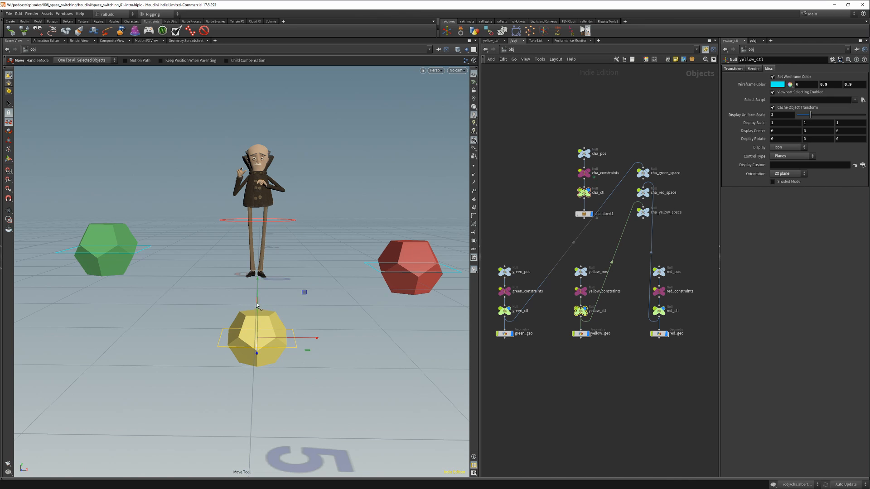
drag(257, 289, 261, 265)
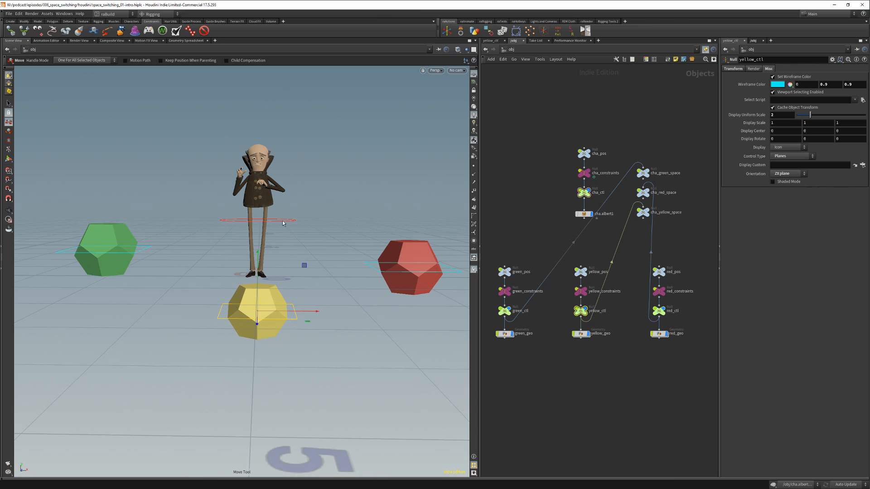
Set the Space of cha_ctl to Red and raise red_ctl to test that the character follows it.
key(s)
click(288, 236)
click(788, 77)
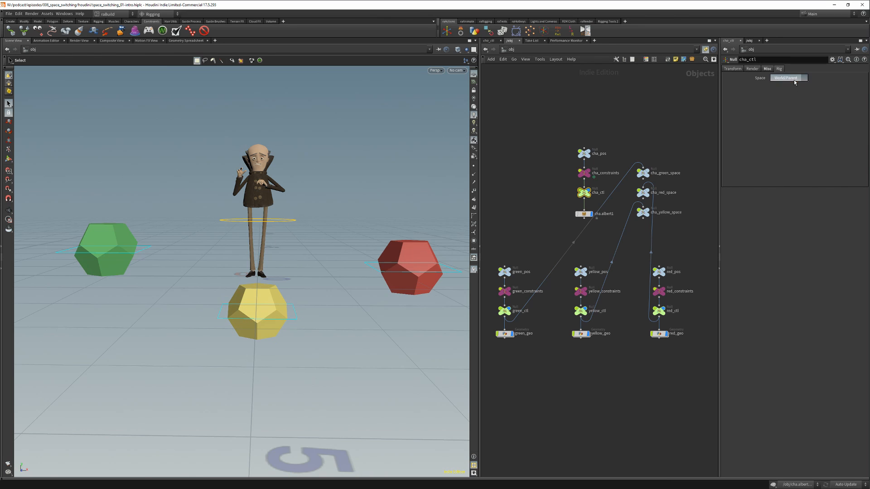
click(781, 107)
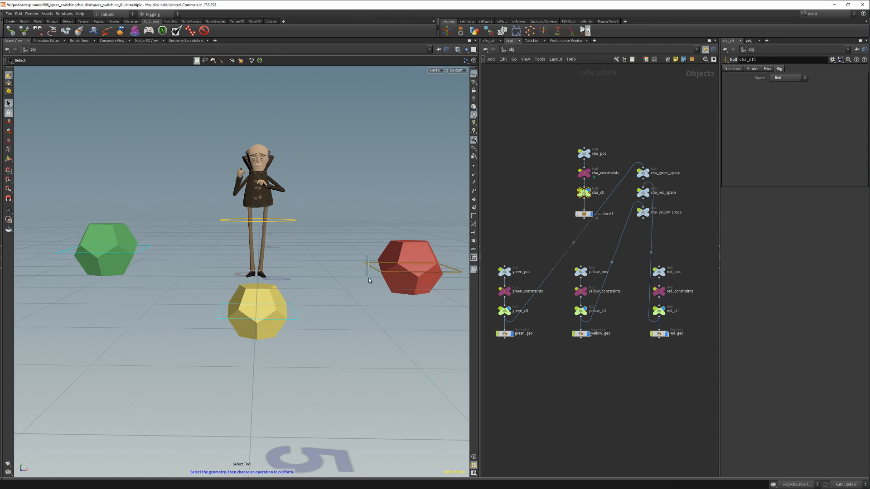
click(367, 272)
key(t)
middle_drag(422, 178, 421, 145)
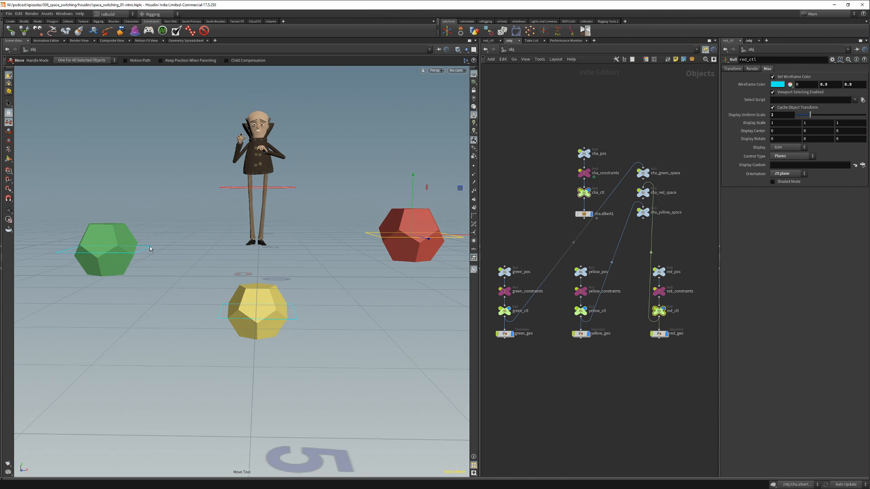
Select the character's control again and set its Space to Green.
key(s)
click(287, 186)
click(778, 79)
click(783, 92)
Test the Green space by lowering green_ctl, trying a rotation and undoing it, and raising green_ctl above its starting height.
drag(144, 245, 156, 272)
key(r)
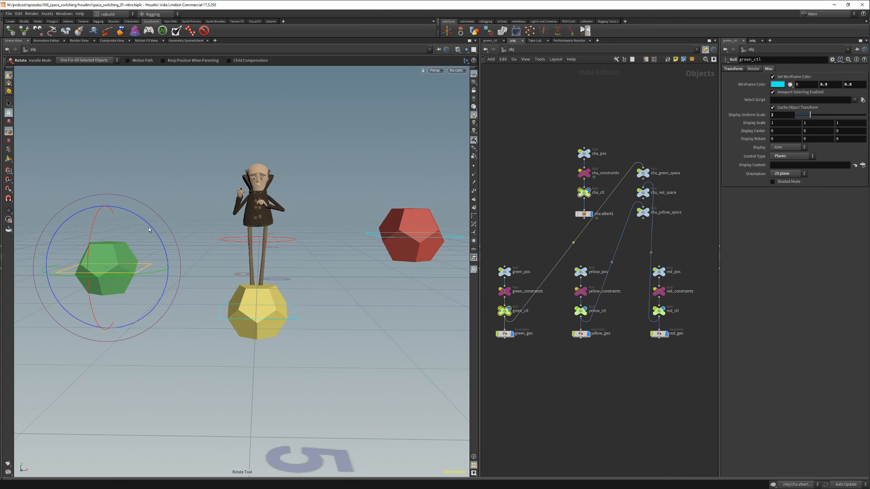
mouse_move(150, 227)
mouse_down()
mouse_move(126, 210)
mouse_move(152, 231)
mouse_up()
key(ctrl+z)
key(t)
drag(111, 207, 104, 177)
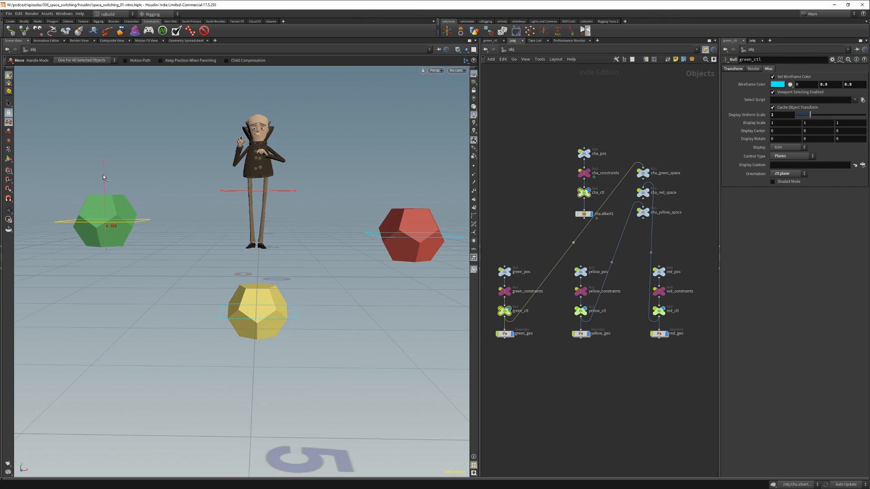
click(584, 192)
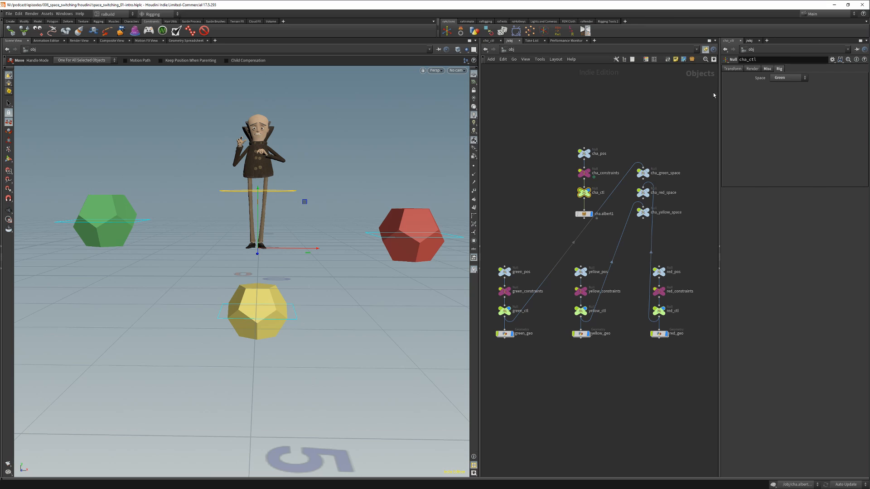
click(105, 193)
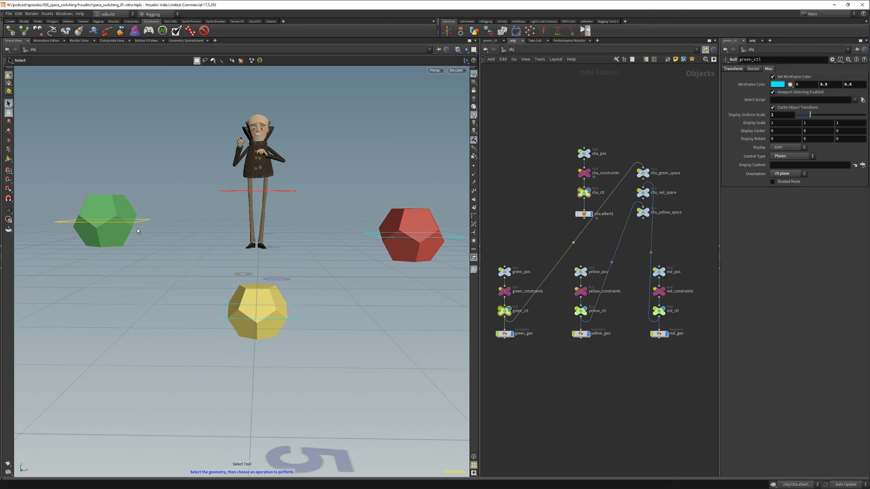
click(271, 191)
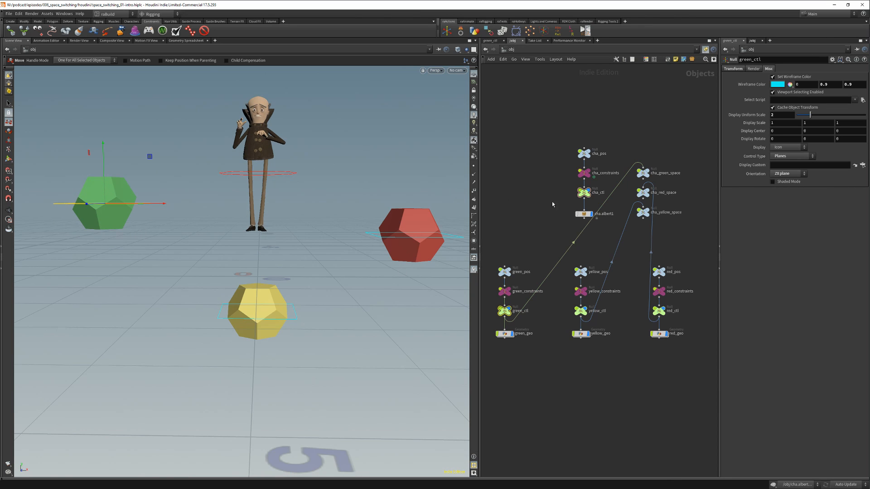
Select cha_ctl and switch its Space from Green to Yellow.
click(597, 194)
click(781, 78)
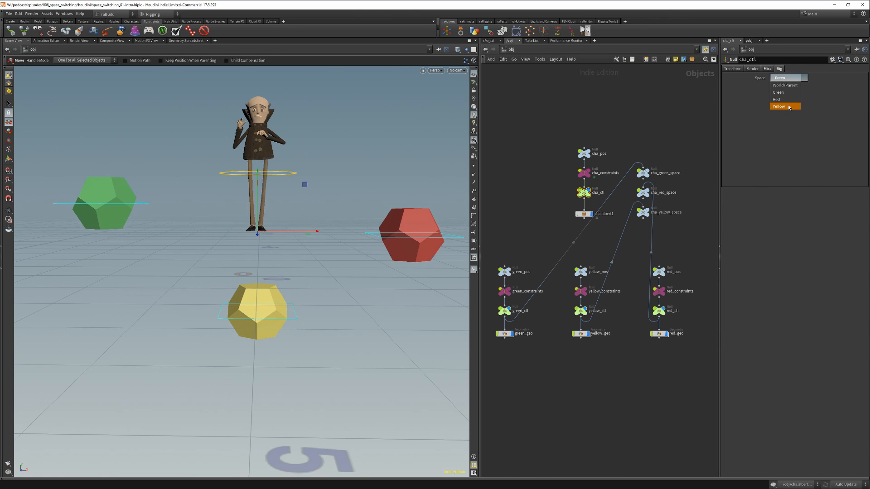
click(789, 108)
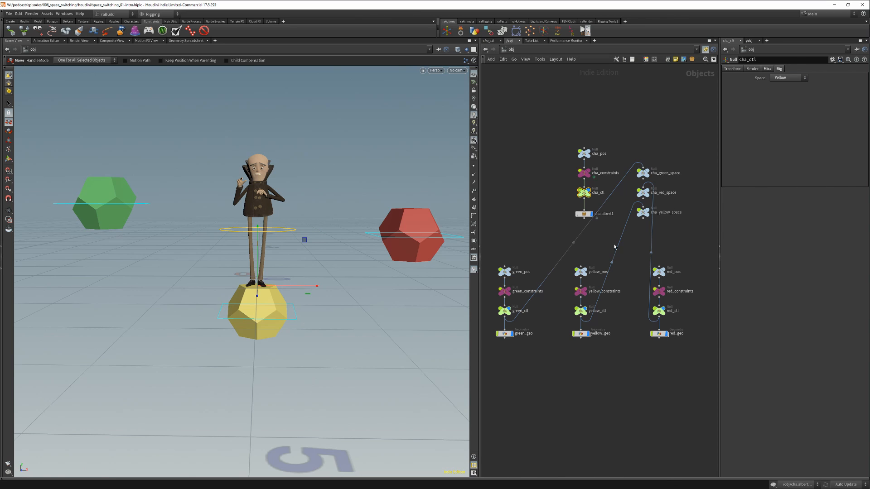
Set cha_ctl's Space to Red, select red_ctl and return to cha_ctl.
click(780, 79)
click(786, 97)
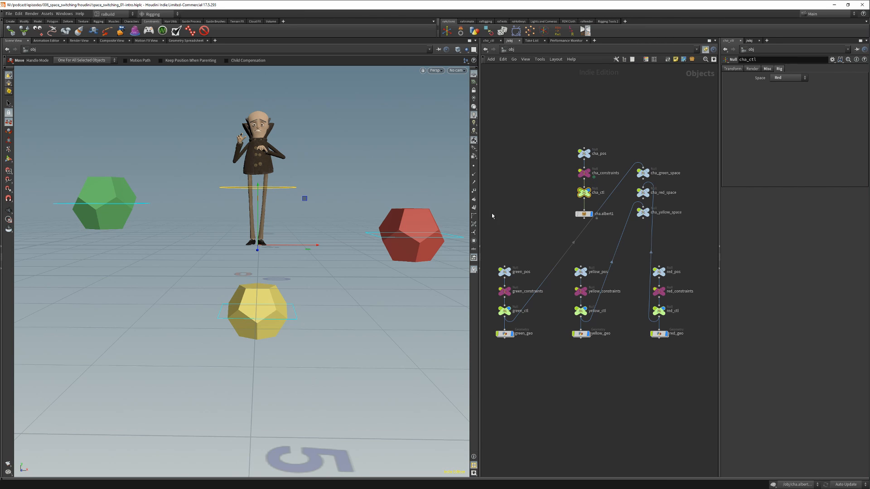
click(529, 216)
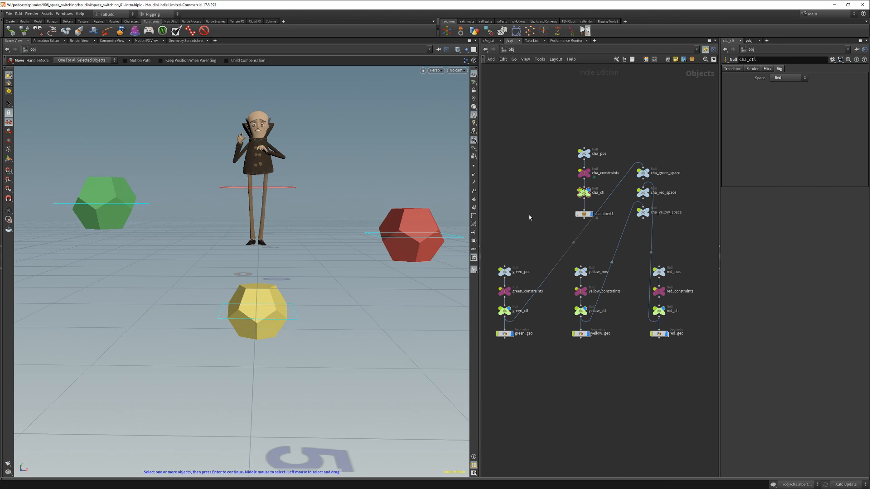
click(455, 234)
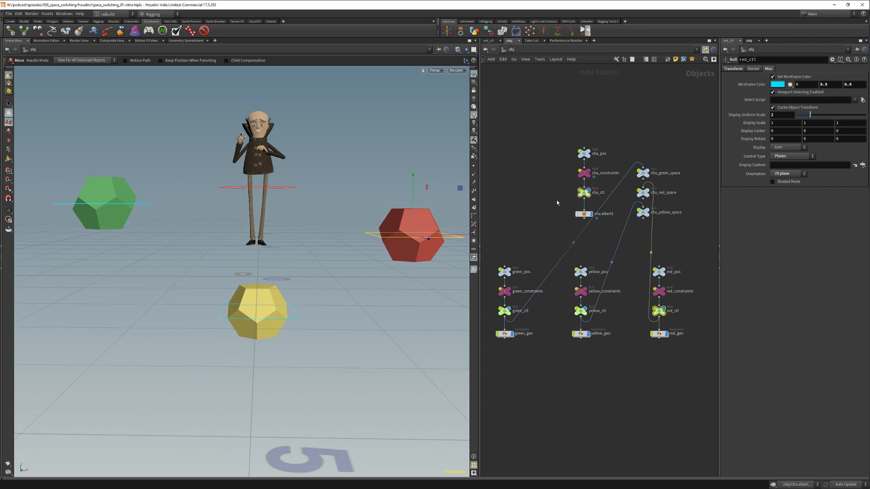
drag(591, 188, 558, 199)
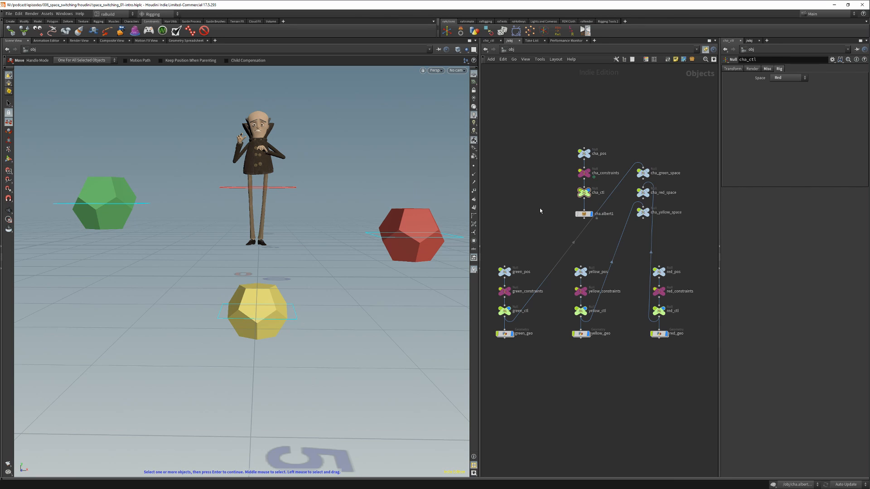
click(584, 198)
click(560, 199)
drag(561, 197, 594, 187)
click(558, 190)
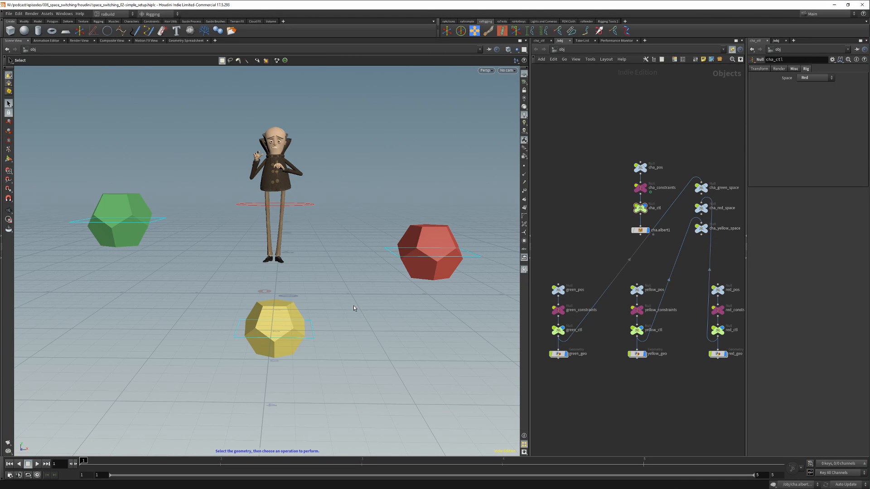
Open the parameter interface editor for cha_ctl and duplicate the Space parameter in the Rig folder.
click(306, 204)
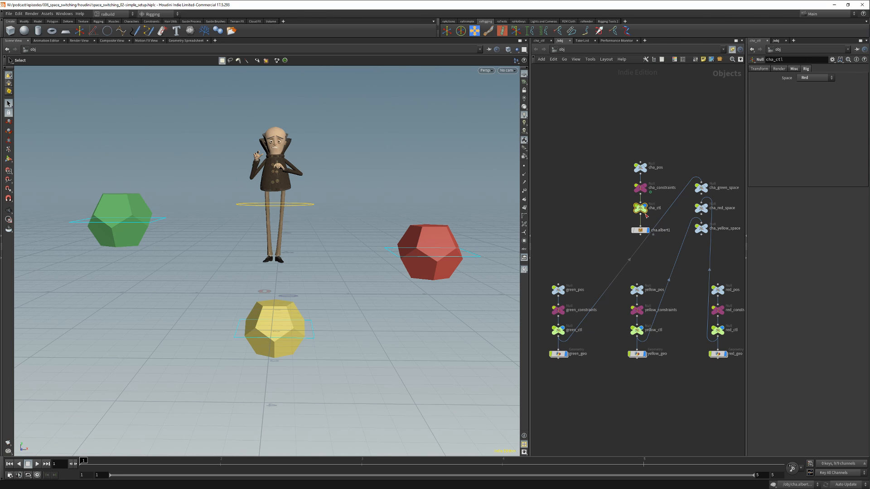
click(833, 59)
click(838, 71)
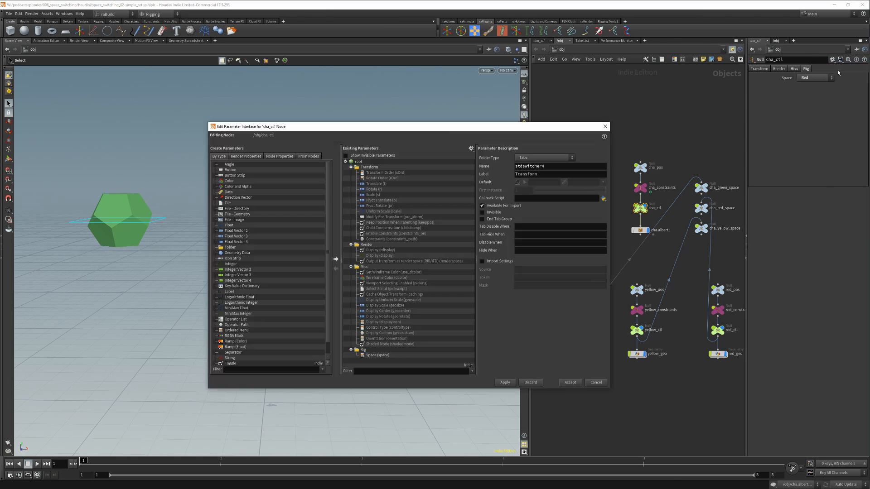
drag(448, 131, 391, 97)
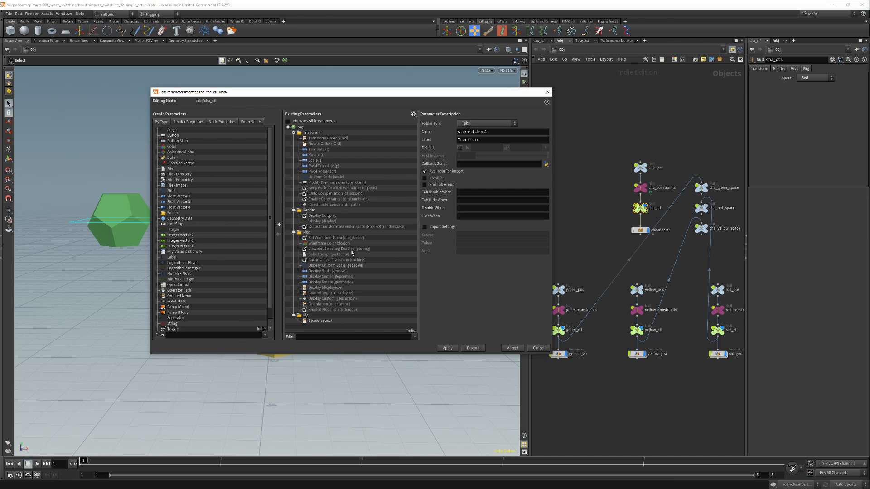
click(320, 321)
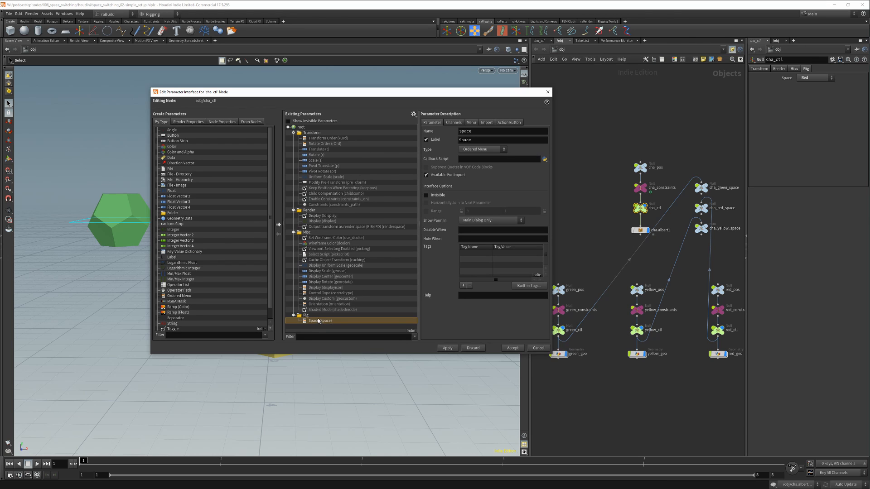
right_click(335, 322)
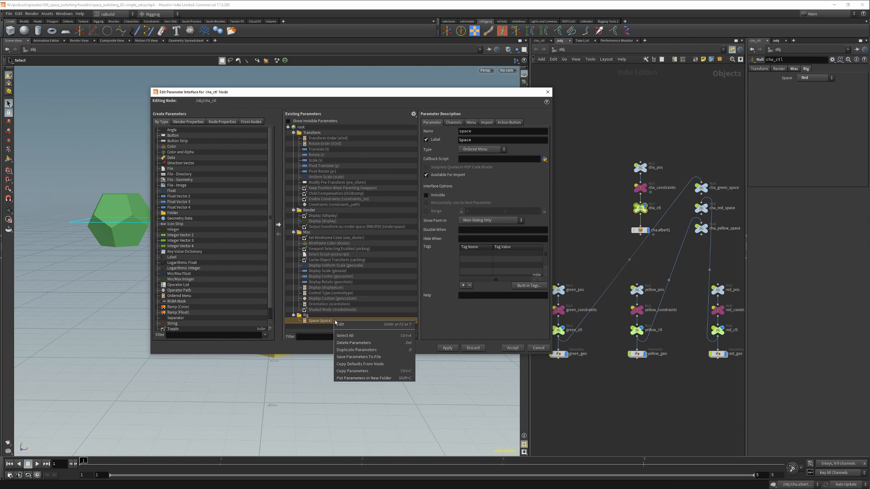
click(353, 351)
Name the duplicated parameter space_switch and label it "Switch to".
click(473, 131)
key(BackSpace)
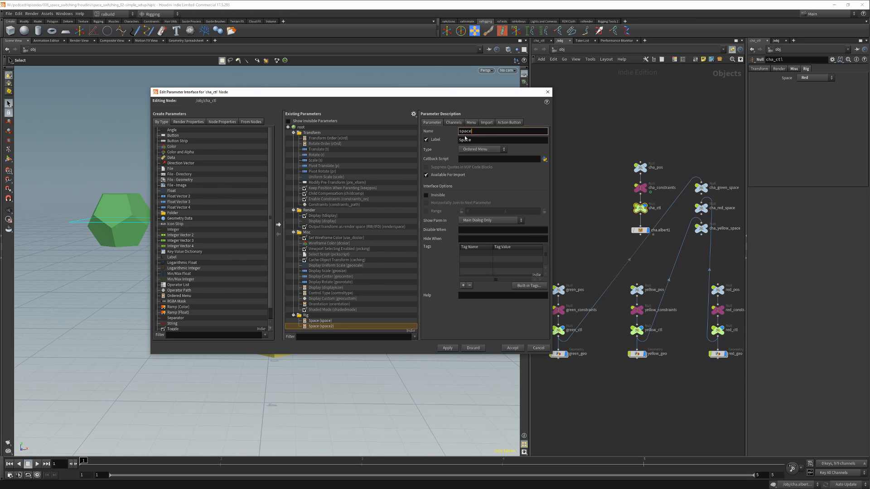
text(_switch)
key(Tab)
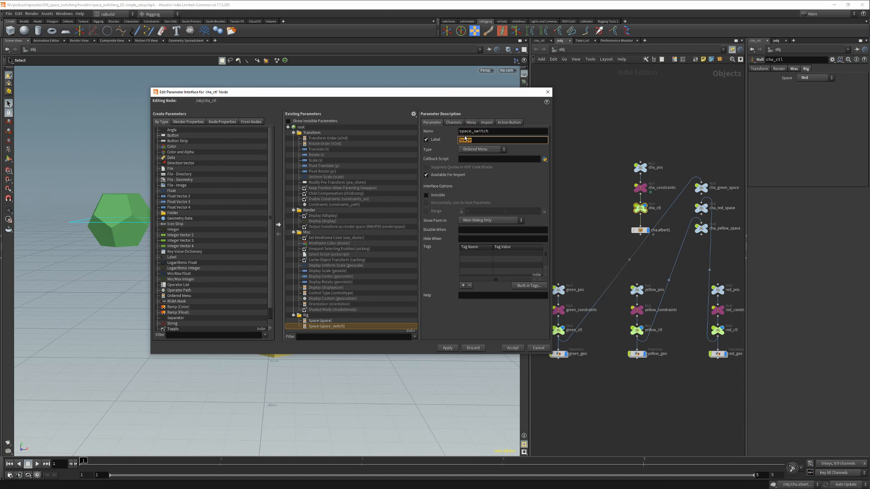
text(Switch to)
key(Return)
In the Switch to parameter's action script, define node from kwargs['node'], old_space from 'space' and new_space from 'space_switch' using eval().
click(470, 122)
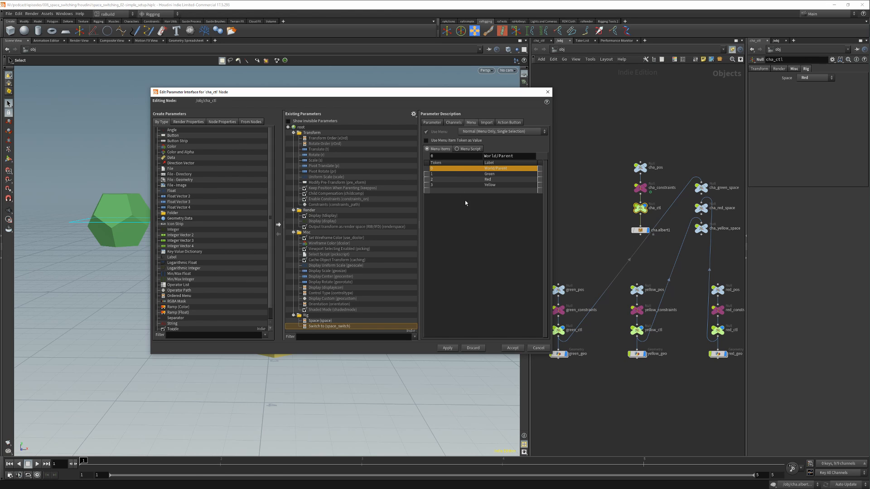
click(507, 124)
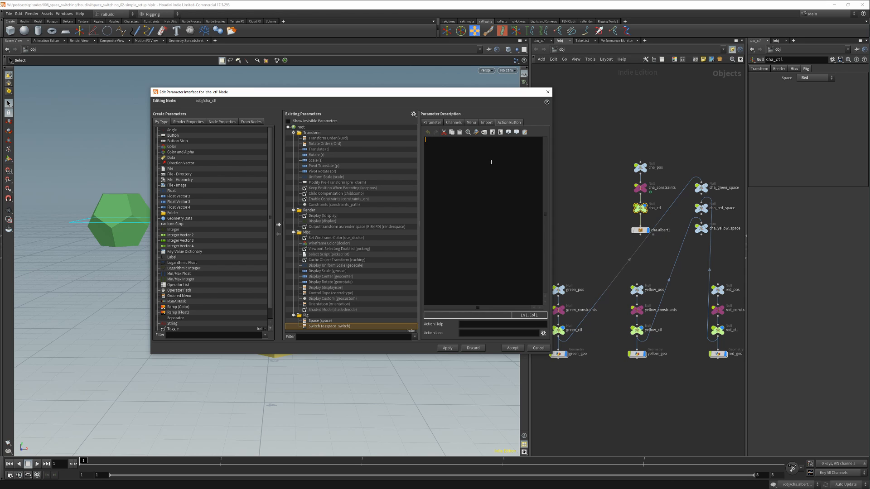
text(node = kwargs['node'])
key(Return)
text(old_space = node.parm('space')./)
key(BackSpace)
text(eval())
key(Return)
text(new_space = node.parm()
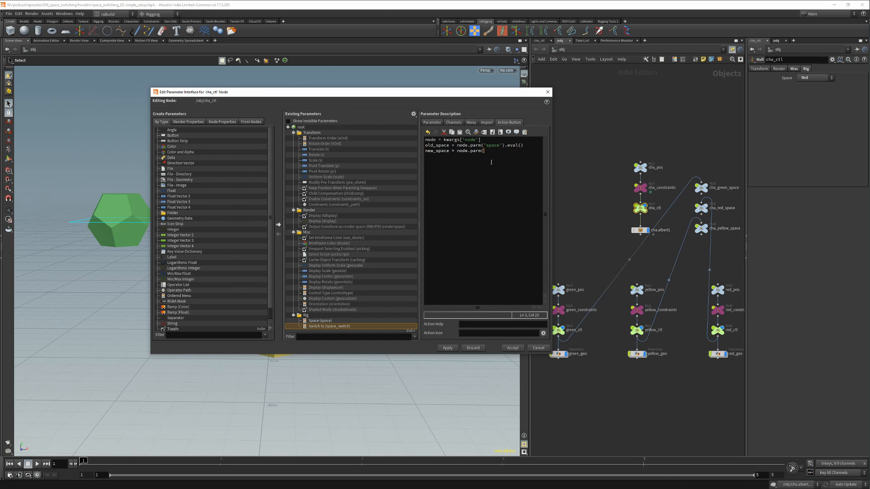
text('space_switch').eval)
key(Return)
key(Return)
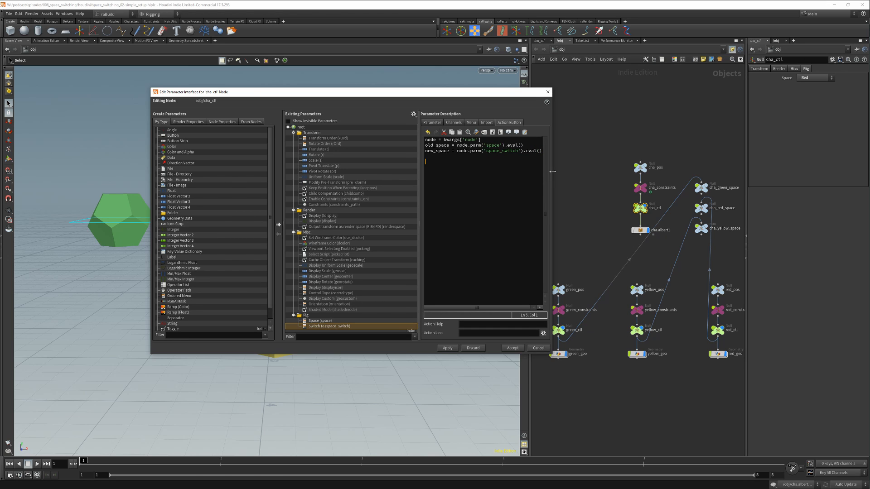
Add script lines that store node.worldTransform() in node_transform, set 'space' to new_space, and reapply node_transform with setWorldTransform.
drag(552, 173, 556, 171)
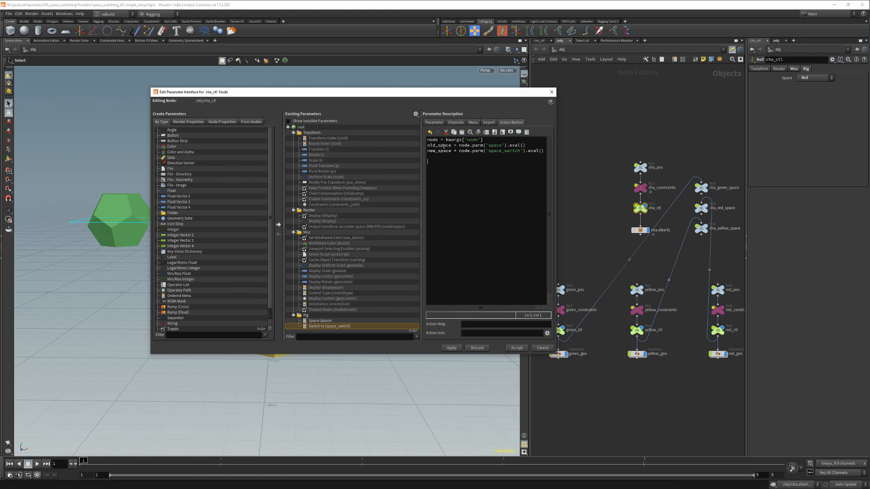
drag(443, 145, 425, 144)
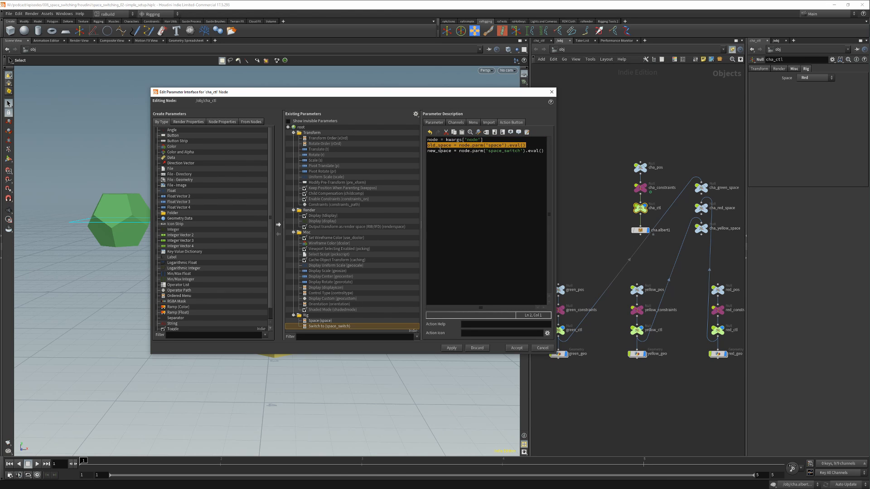
click(432, 164)
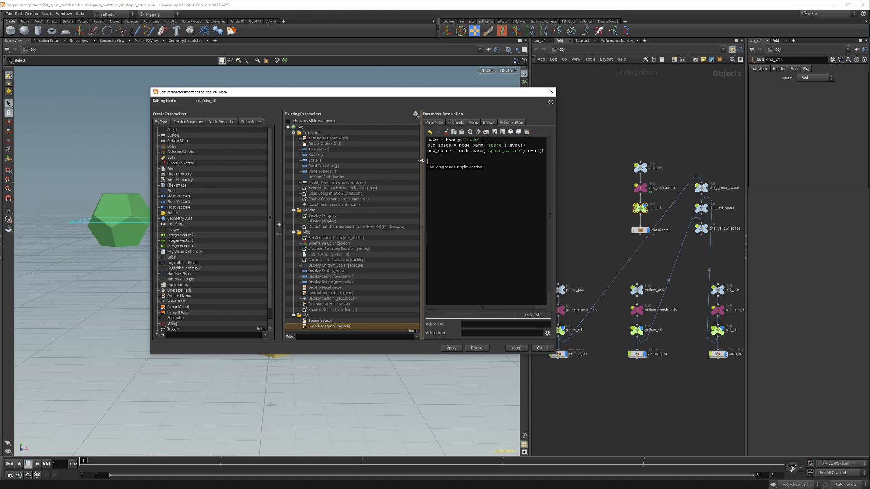
text(node_transform = node.worldTransform())
key(Return)
text(arm)
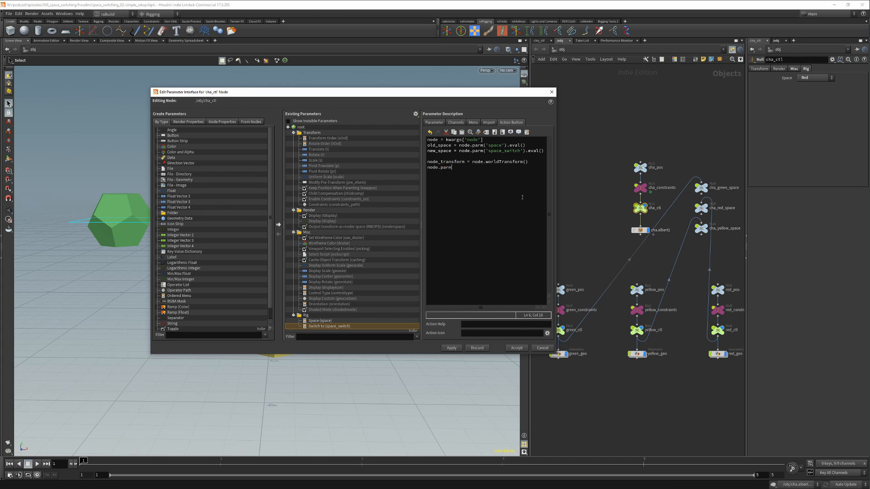
text(('space').set( new_space ))
key(Return)
text(node.setWrol)
key(BackSpace)
key(BackSpace)
key(BackSpace)
text(orldTransform( node_transform)
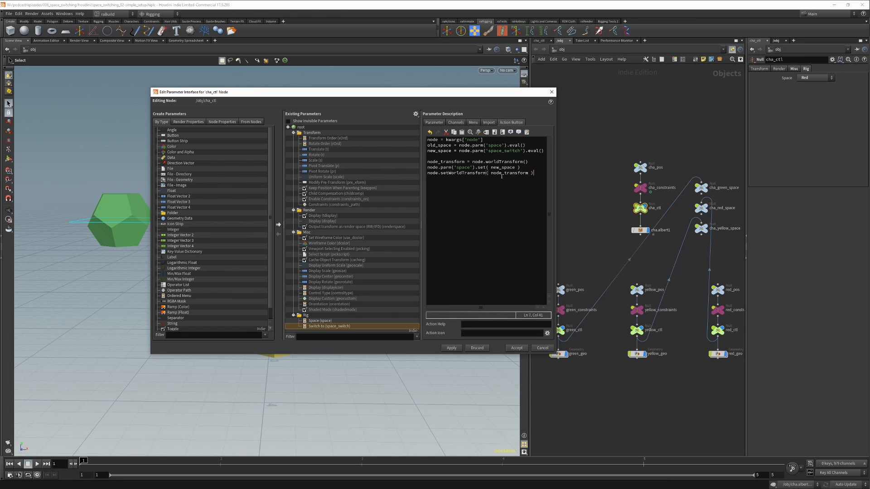
drag(529, 162, 426, 161)
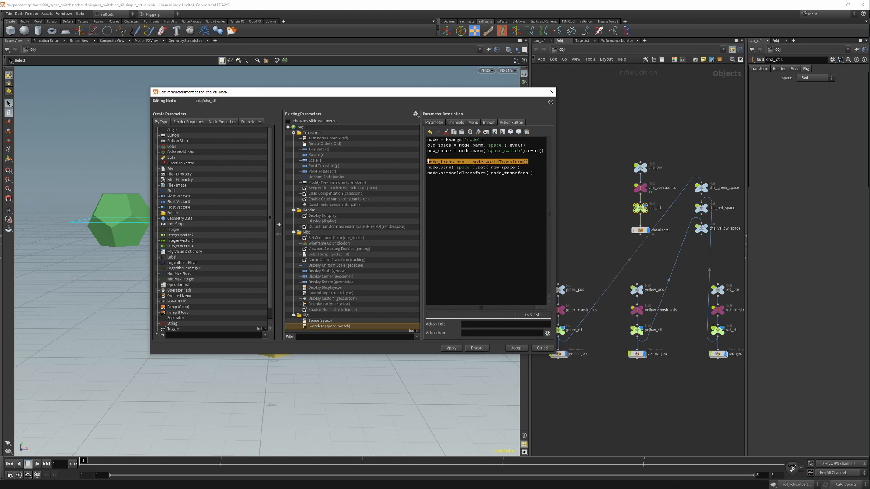
drag(524, 167, 426, 168)
drag(537, 174, 427, 175)
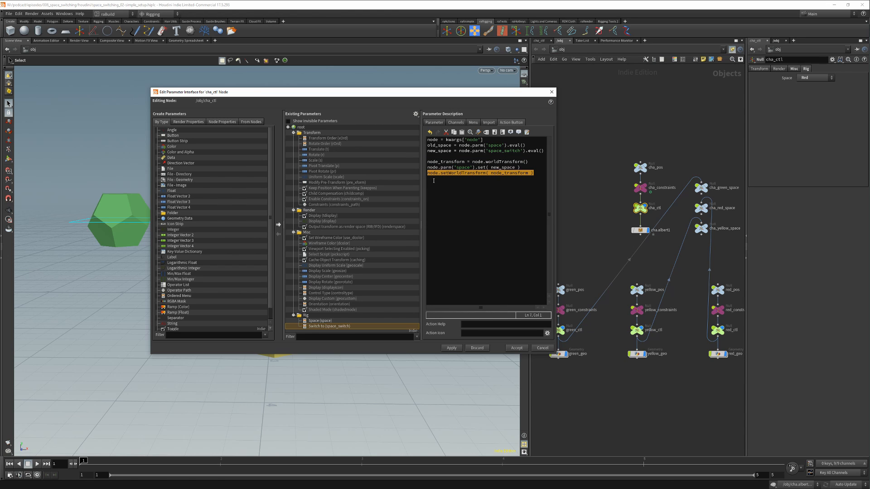
Set the action icon to BUTTONS_reload, then apply and accept the parameter interface changes.
click(481, 333)
text(BUTTONS_reload)
key(Return)
click(451, 348)
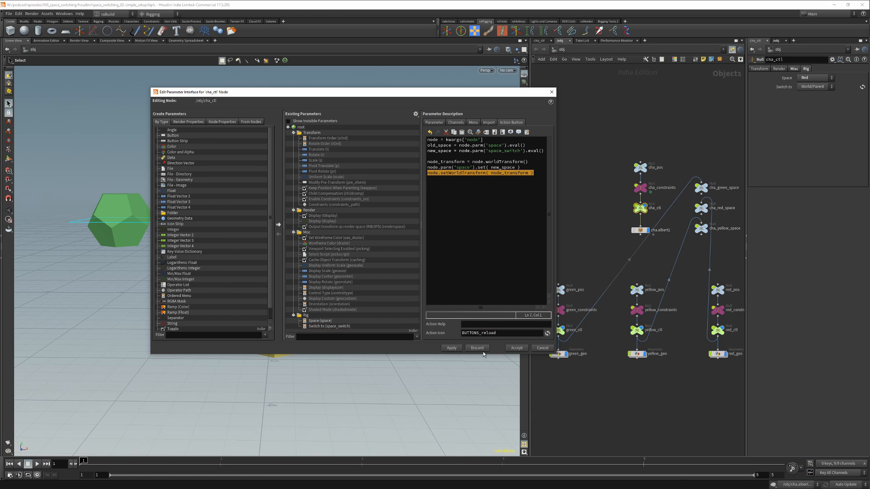
click(516, 348)
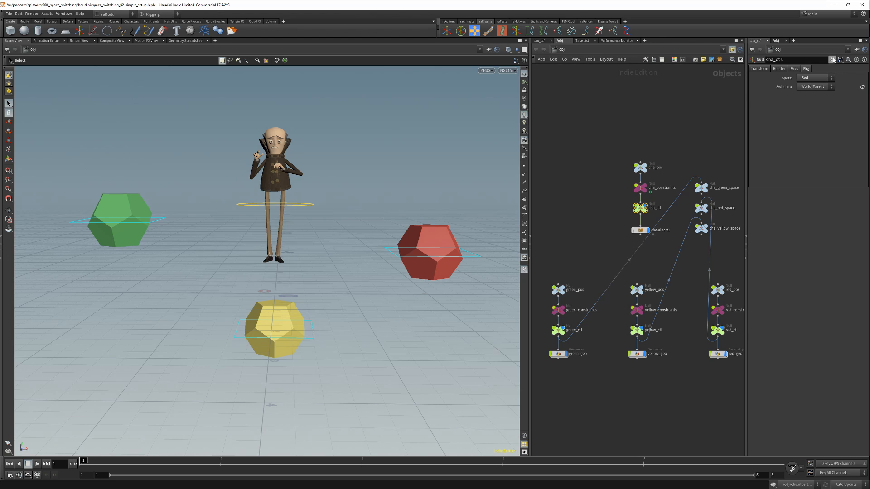
Try another Space option directly on cha_ctl and set it back to Red.
click(811, 80)
click(814, 91)
click(811, 77)
click(811, 103)
click(807, 79)
click(814, 87)
Set Switch to on cha_ctl to Yellow and run its action script to change the space.
click(815, 89)
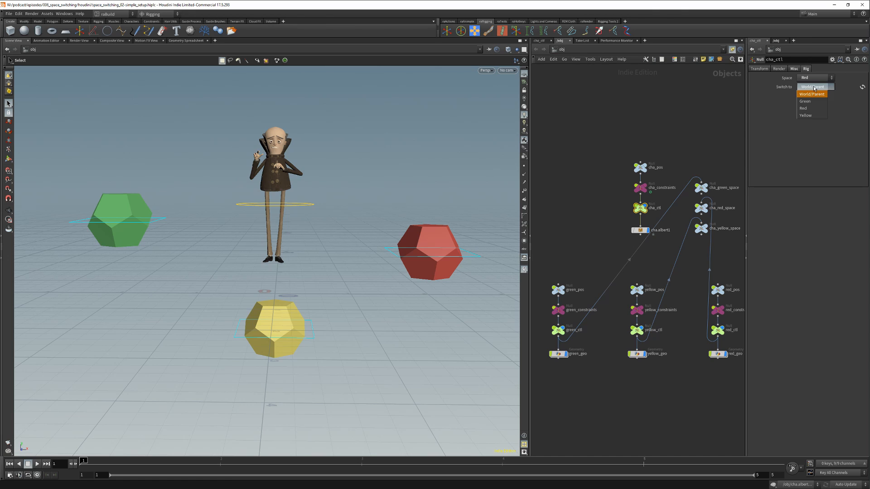
click(809, 115)
click(862, 87)
Lower yellow_ctl with the Move tool to test that the character follows it.
click(299, 338)
key(t)
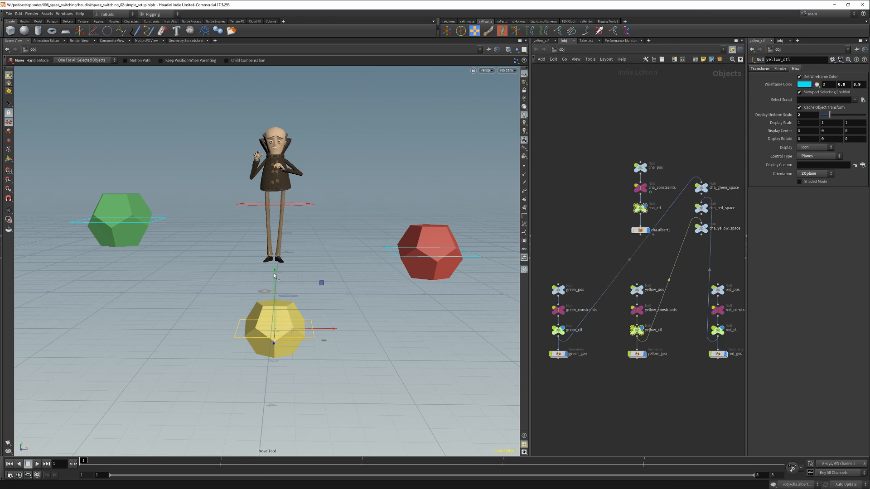
drag(274, 275, 276, 314)
drag(306, 203, 297, 358)
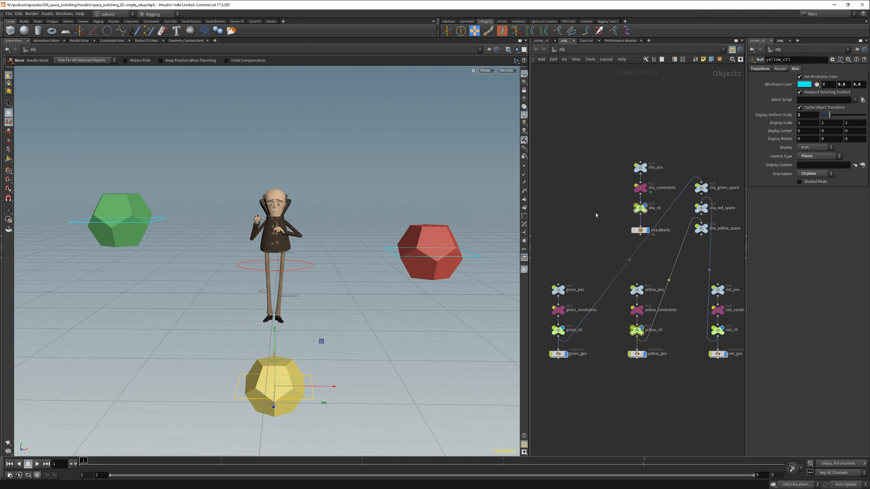
Select cha_ctl, set Switch to to Green and run the space switch.
click(640, 208)
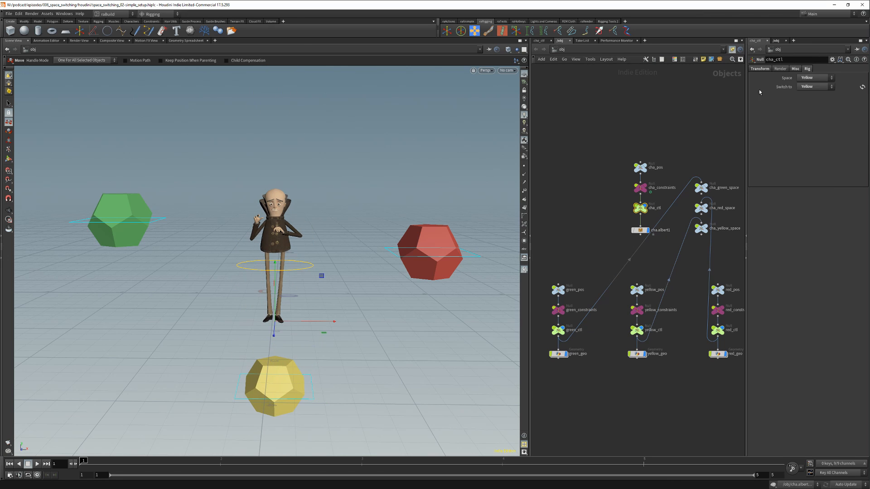
click(809, 86)
click(809, 90)
click(862, 87)
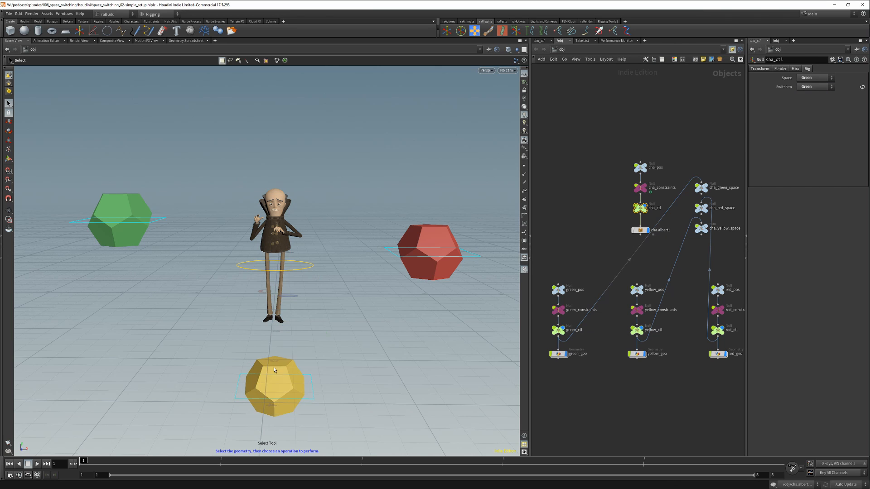
Test the Green space by raising yellow_ctl slightly and trying a rotation on the green control.
click(294, 365)
drag(275, 343, 275, 316)
key(s)
click(162, 217)
key(r)
mouse_move(180, 208)
mouse_down()
mouse_move(181, 218)
mouse_move(169, 184)
mouse_move(181, 213)
mouse_move(177, 199)
mouse_up()
key(s)
key(Up)
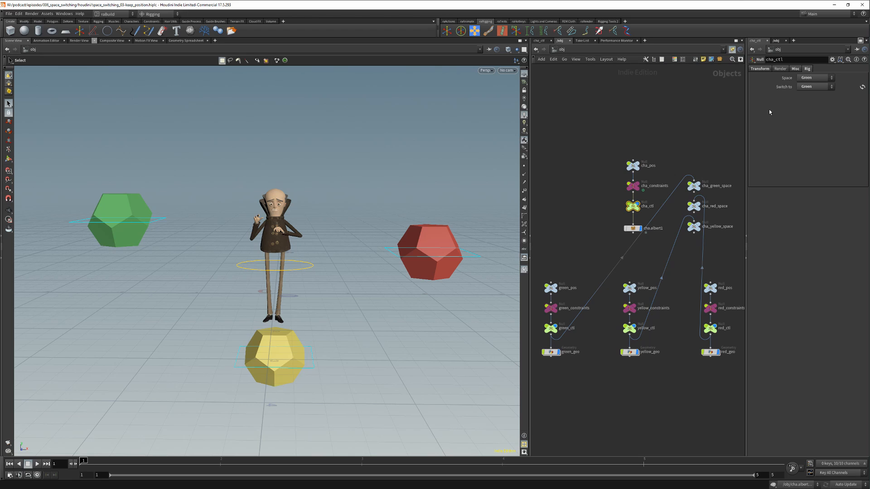
alt+click(787, 78)
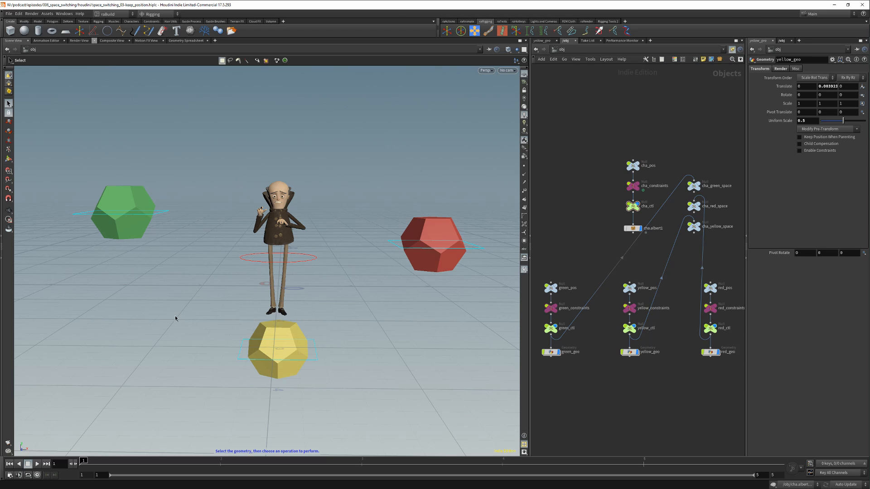
click(311, 256)
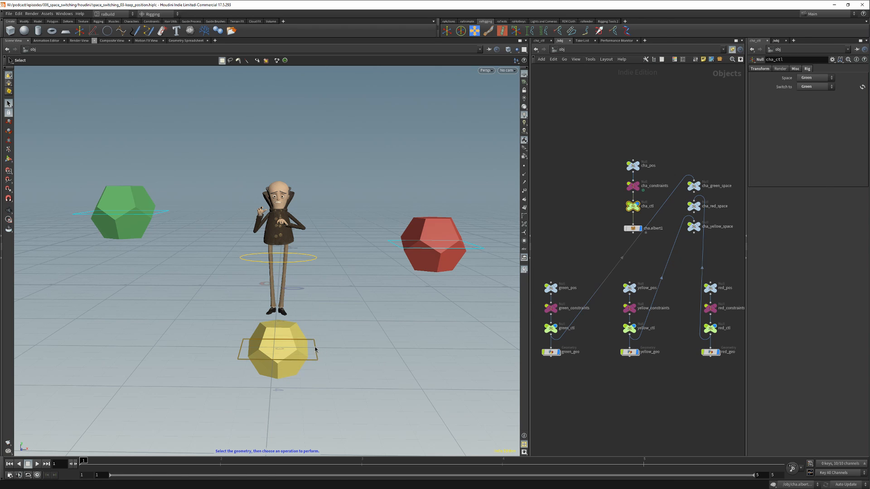
click(330, 357)
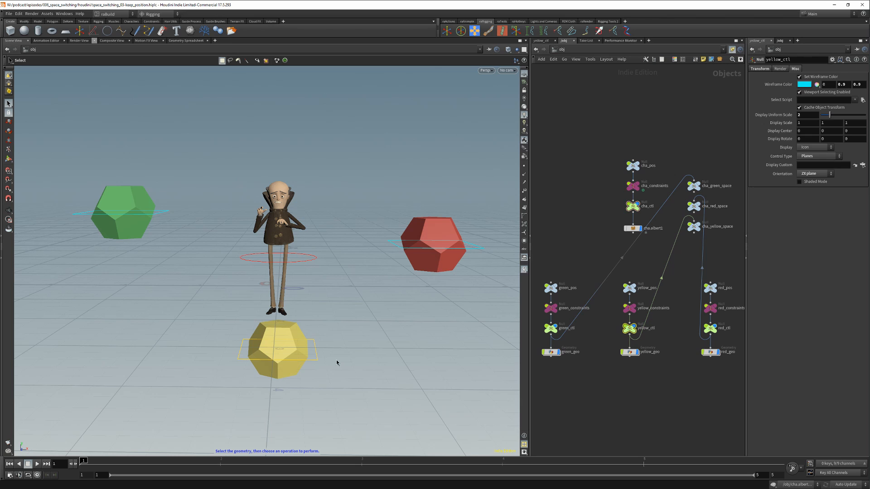
click(313, 257)
click(323, 288)
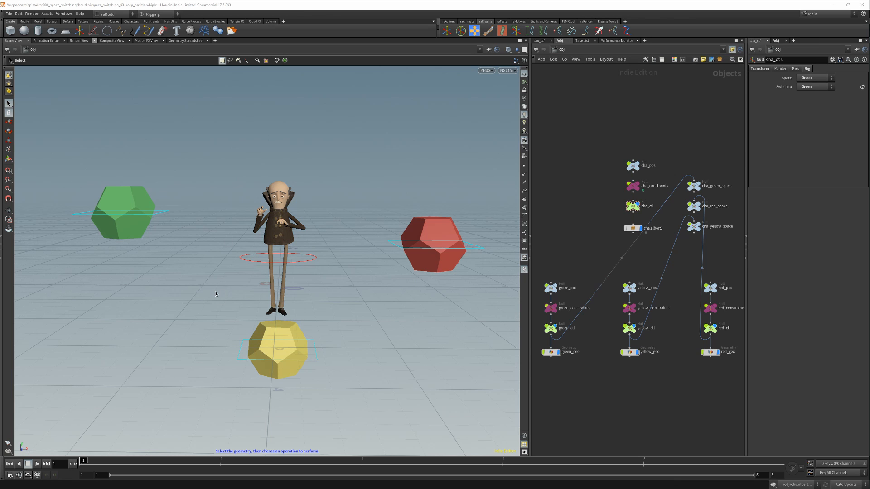
Open the constraints network inside cha_constraints and add a Switch node just below blend_parents.
key(u)
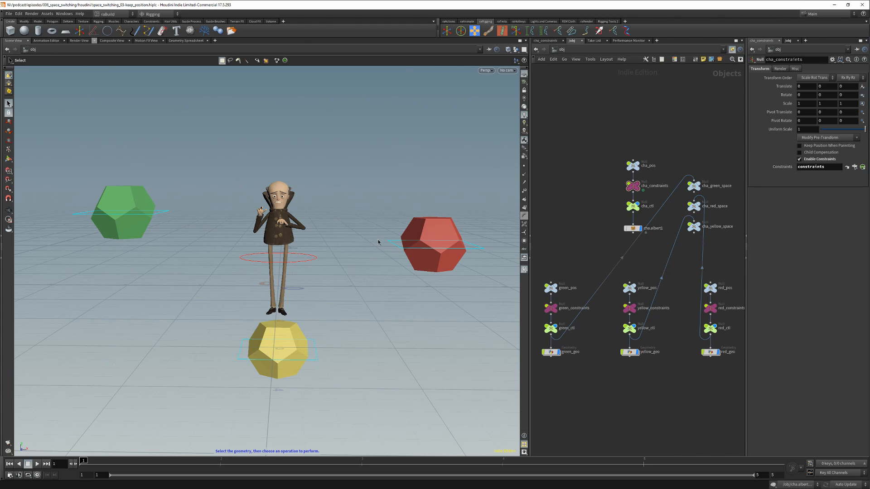
double_click(633, 185)
double_click(661, 274)
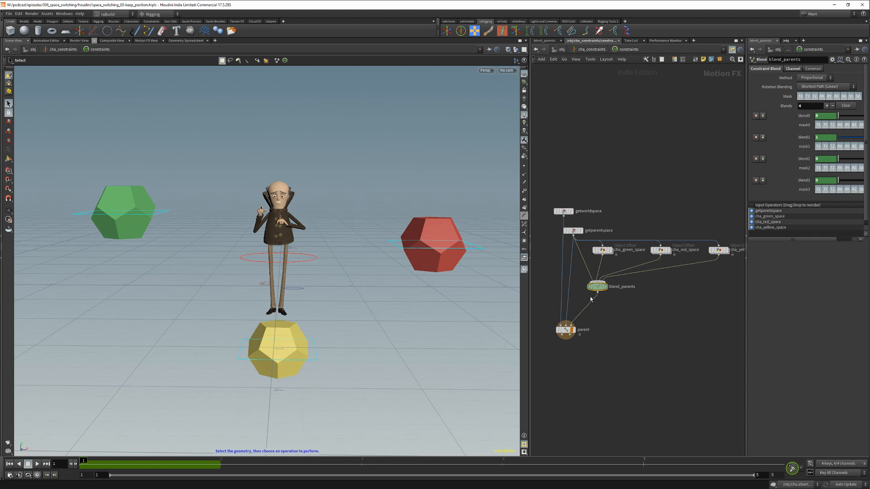
click(619, 306)
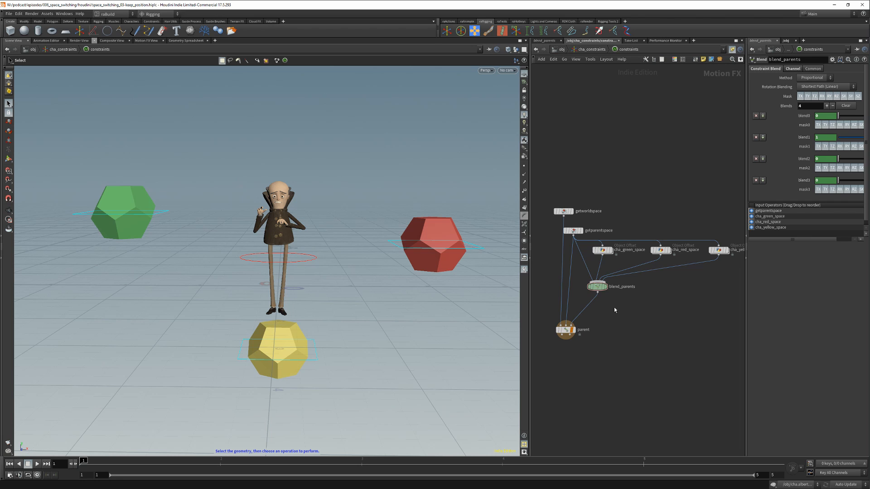
click(603, 250)
click(620, 318)
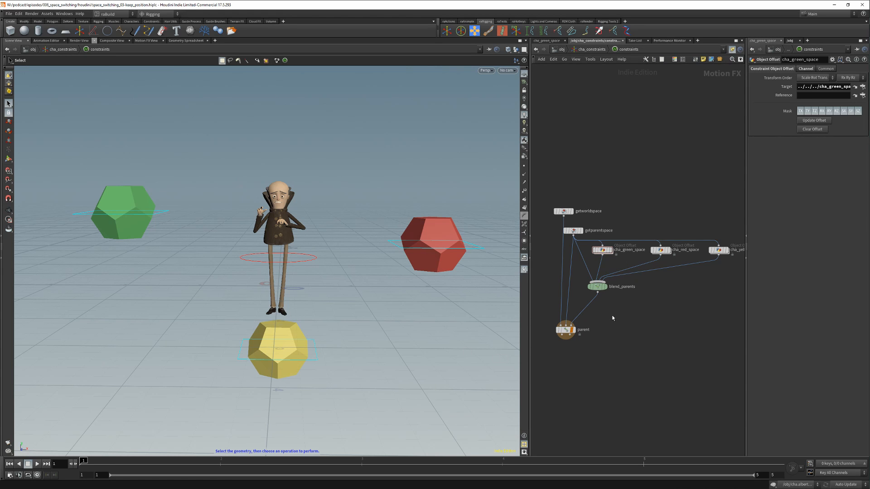
key(Tab)
text(switc)
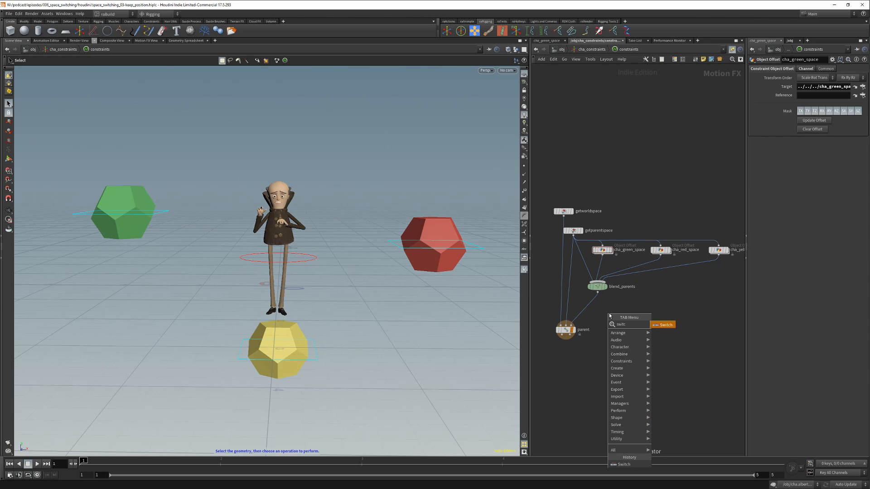
key(Return)
click(603, 309)
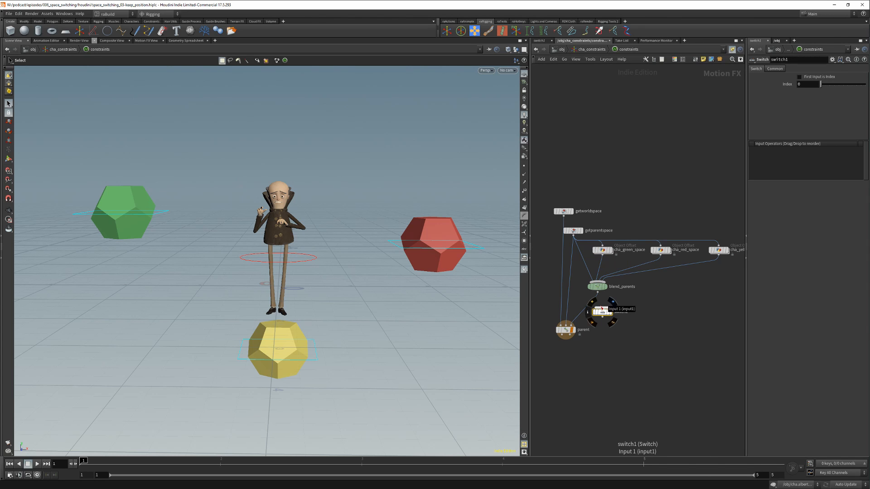
Wire getparentspace and the green, red and yellow space nodes into the switch, and its output into parent.
drag(574, 235, 603, 254)
drag(603, 308, 718, 255)
drag(602, 317, 571, 326)
Rename the switch to switch_space, move blend_parents out of the way and place the switch in its spot.
click(620, 312)
key(BackSpace)
text(_space)
key(Return)
drag(597, 287, 677, 344)
drag(603, 315, 598, 302)
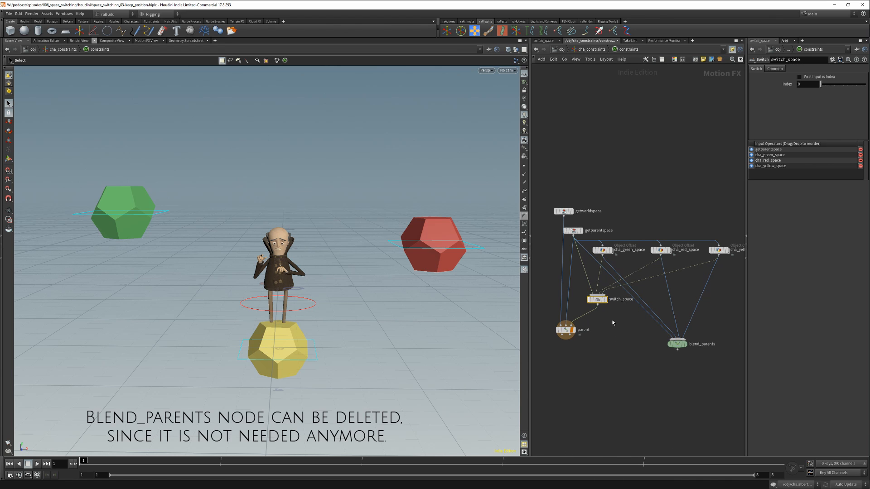
Copy cha_ctl's Space parameter and paste it as a relative reference into the Index of switch_space.
click(561, 50)
click(633, 207)
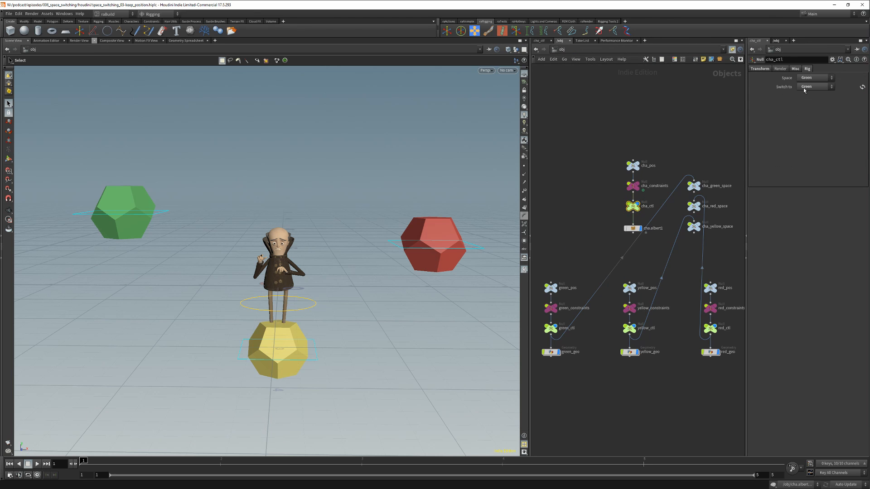
right_click(786, 78)
click(800, 129)
click(537, 51)
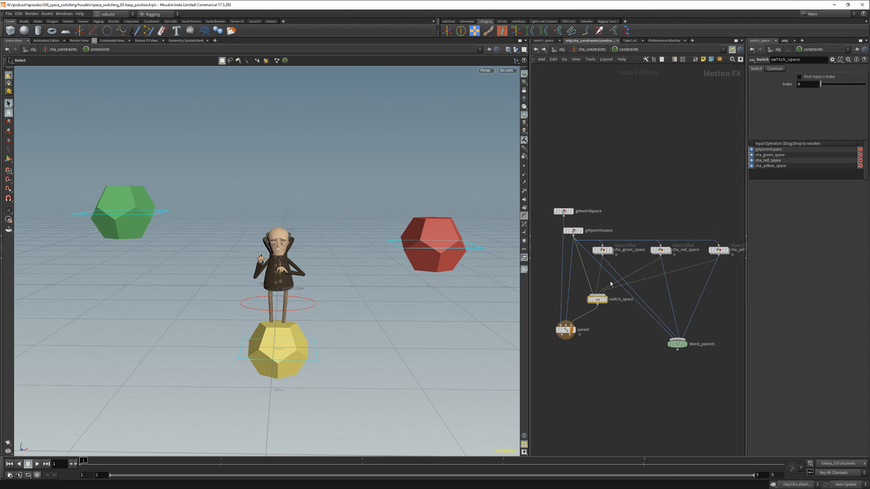
right_click(788, 85)
click(796, 154)
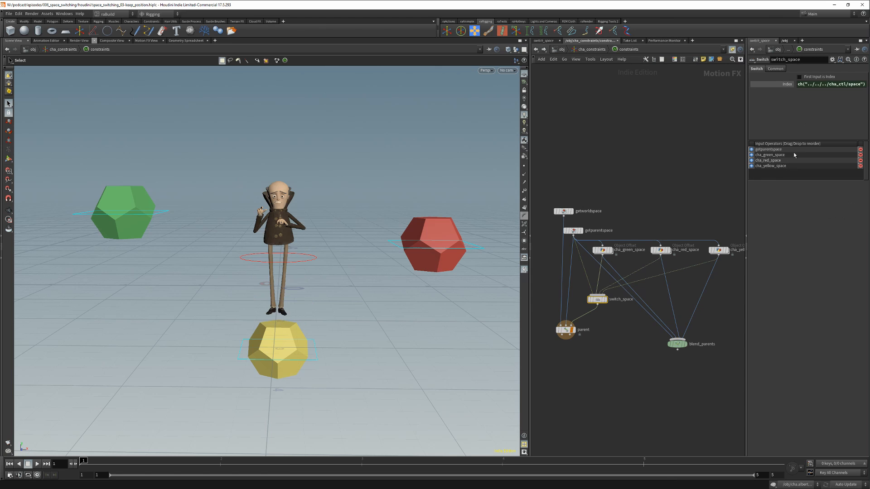
Test the Green space on cha_ctl by rotating green_ctl, and undo the rotation.
click(561, 49)
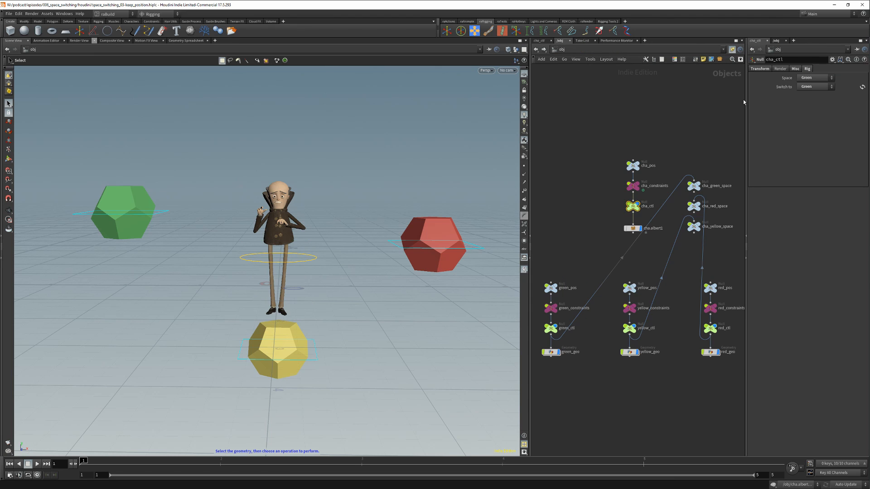
click(807, 79)
click(807, 78)
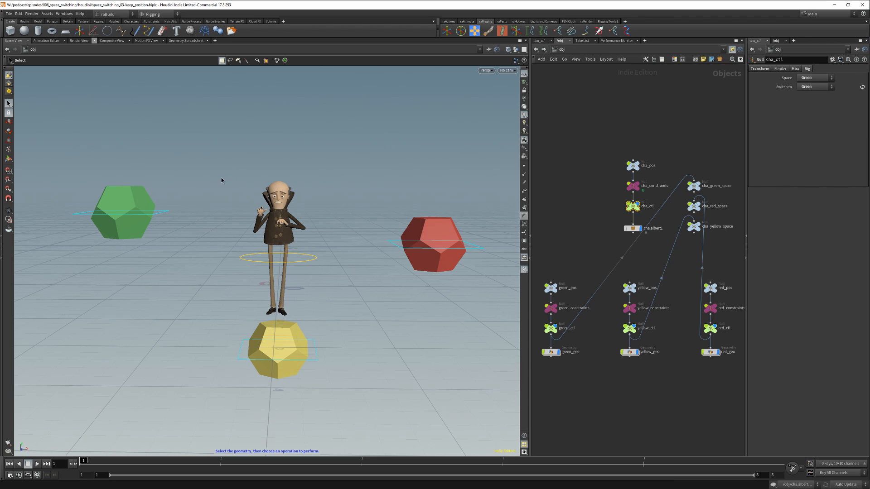
click(161, 211)
key(r)
mouse_move(180, 192)
mouse_down()
mouse_move(166, 167)
mouse_move(171, 178)
mouse_up()
key(ctrl+z)
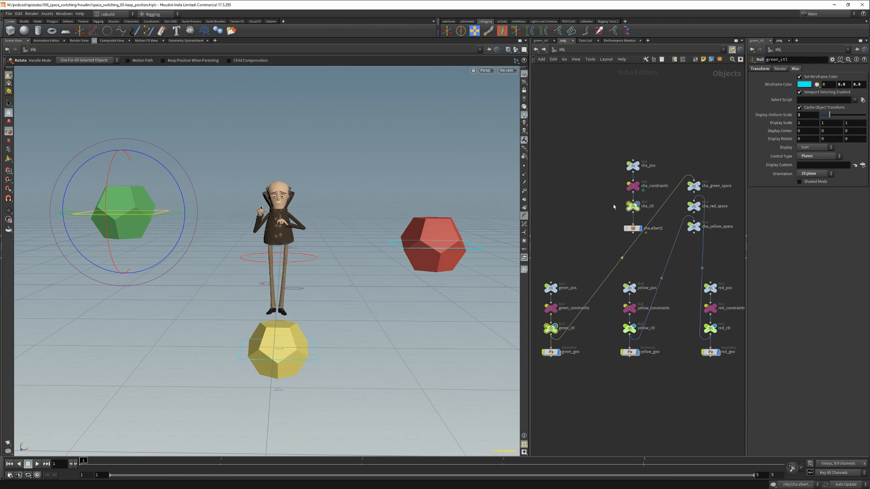
Set cha_ctl's Space to Yellow, try raising yellow_ctl with the Move tool, and undo the move.
click(632, 206)
click(807, 78)
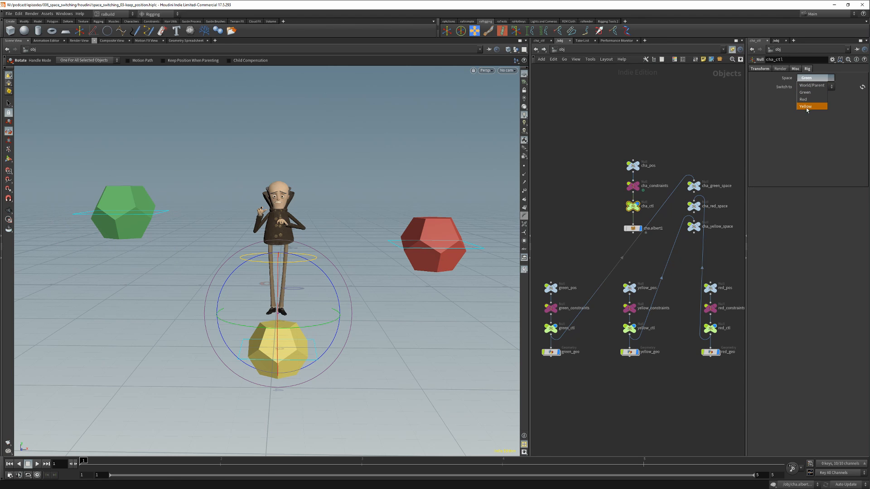
click(809, 107)
key(s)
click(317, 361)
key(t)
drag(278, 348, 283, 226)
key(ctrl+z)
key(ctrl+z)
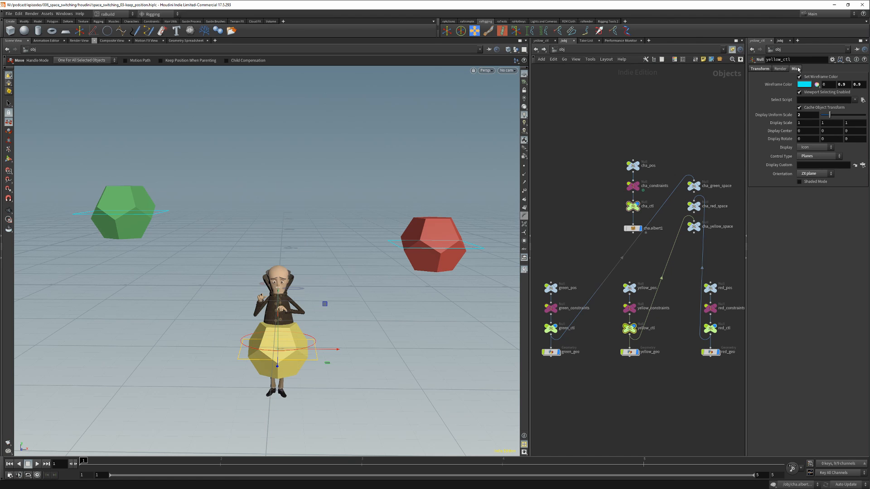
Set cha_ctl's Space back to Green, set Switch to to Red and run the space switch.
key(s)
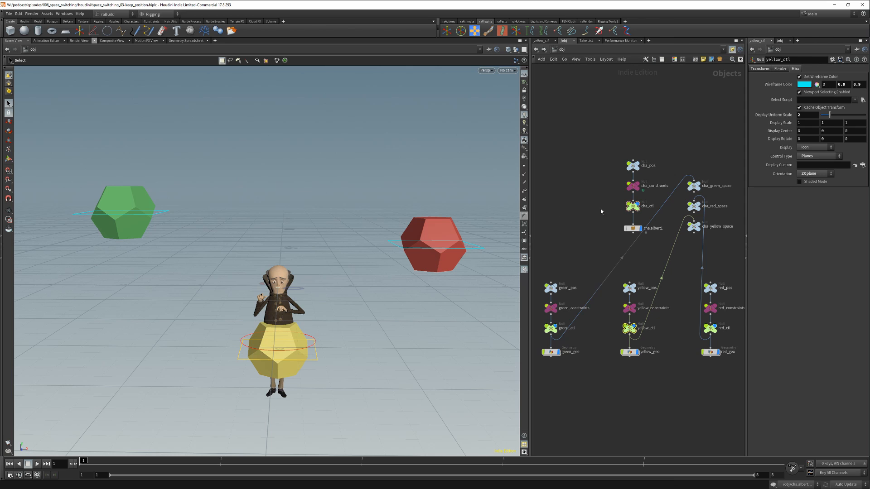
click(633, 206)
click(813, 86)
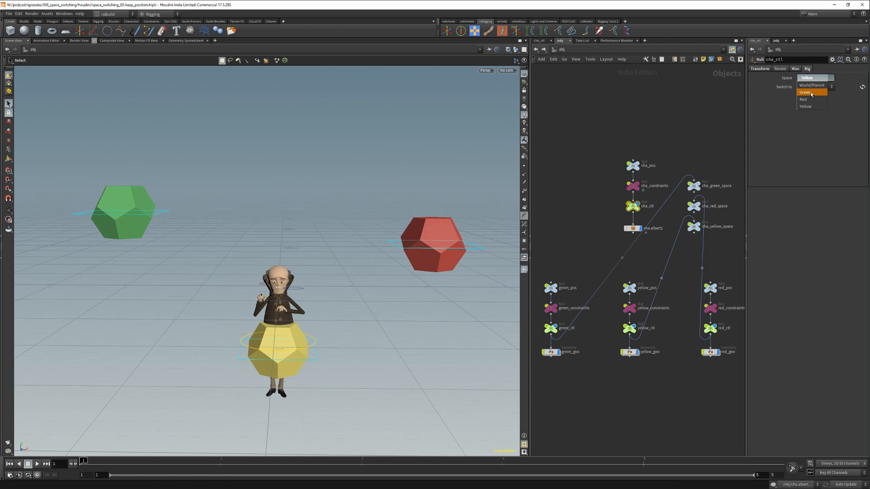
click(811, 95)
click(821, 88)
click(819, 99)
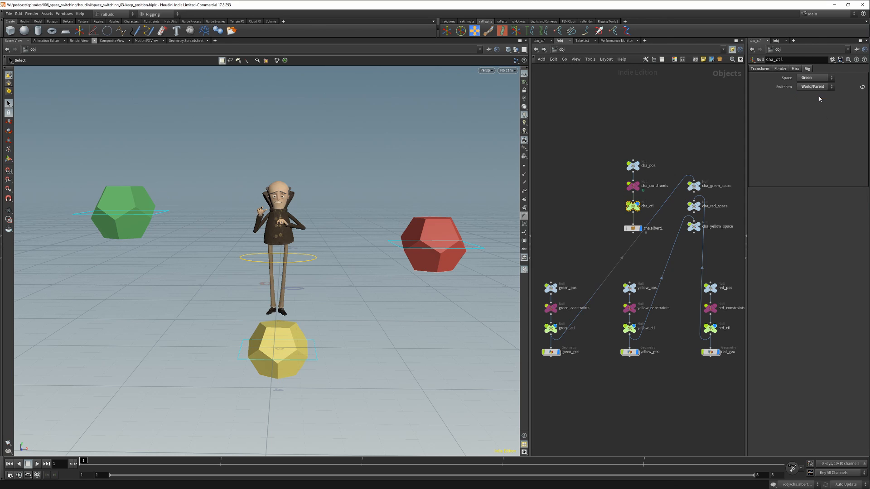
click(813, 86)
click(811, 109)
click(862, 87)
Test the Red space by raising red_ctl with the Move tool, undo the move and clear the selection.
click(386, 246)
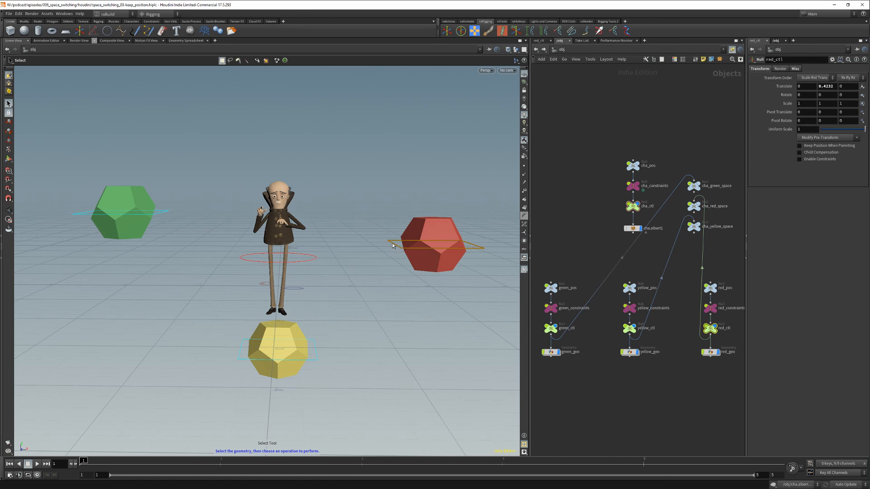
key(t)
mouse_move(433, 249)
mouse_down()
mouse_move(432, 313)
mouse_move(434, 178)
mouse_move(432, 256)
mouse_move(433, 232)
mouse_up()
key(ctrl+z)
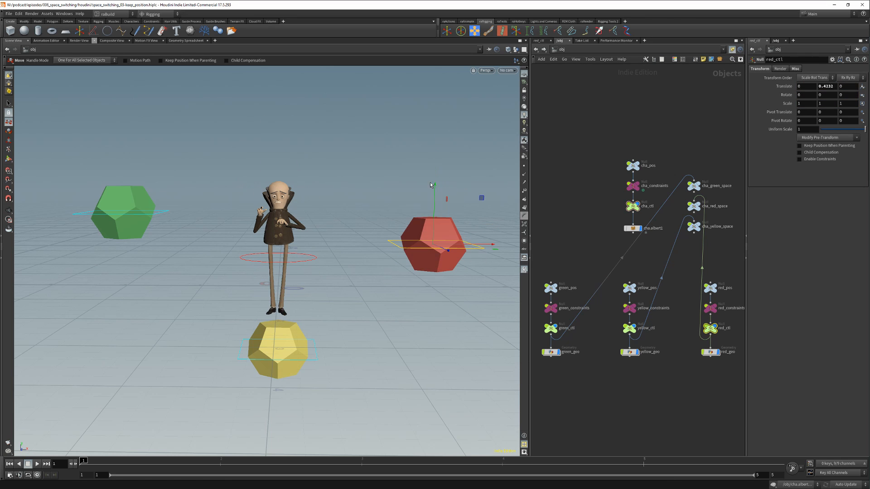
click(633, 222)
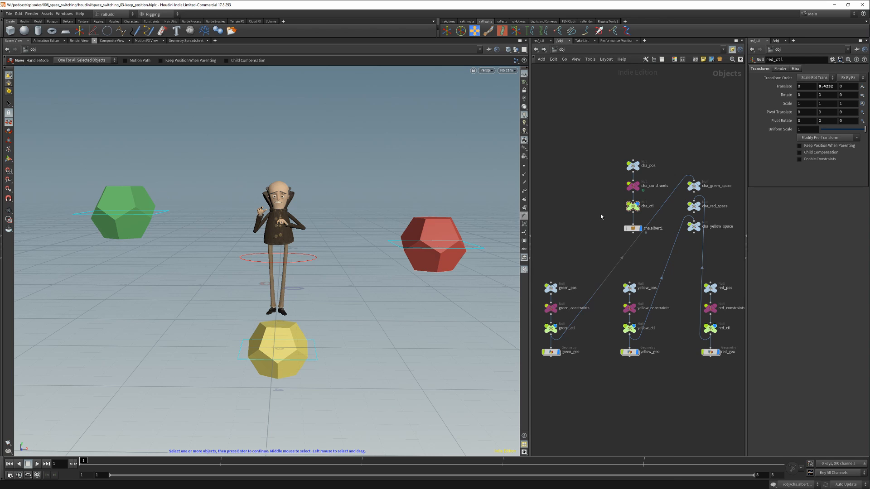
key(s)
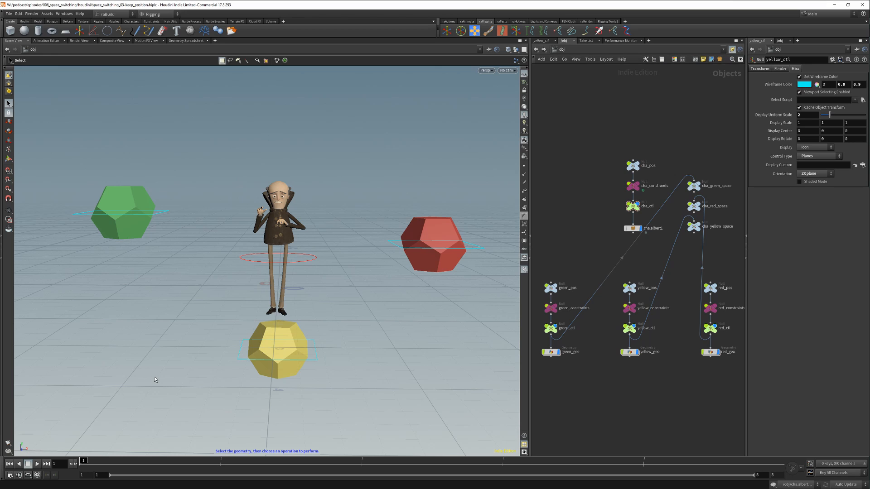
Open the parameter interface of yellow_ctl for editing and add a folder labelled Rig after Misc.
click(316, 356)
click(370, 339)
click(316, 355)
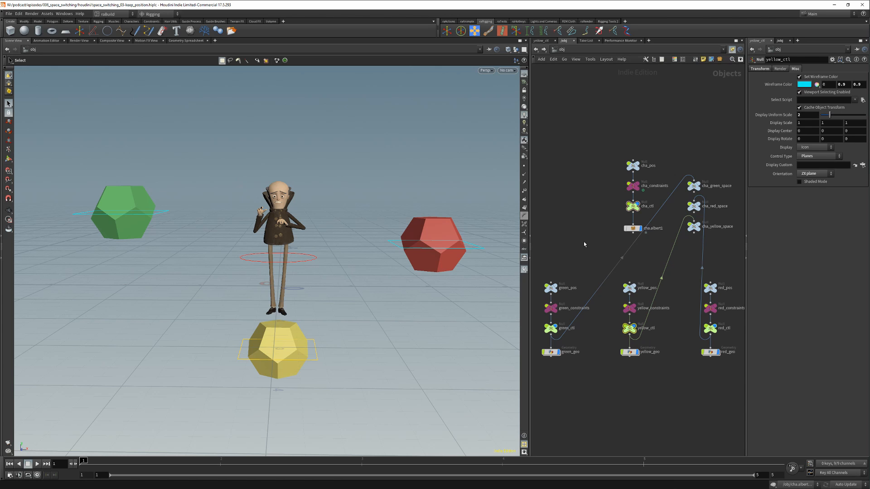
click(832, 59)
click(811, 85)
drag(524, 95, 401, 123)
click(390, 160)
click(391, 165)
click(390, 171)
drag(271, 240, 401, 176)
double_click(412, 177)
text(Rig)
key(Return)
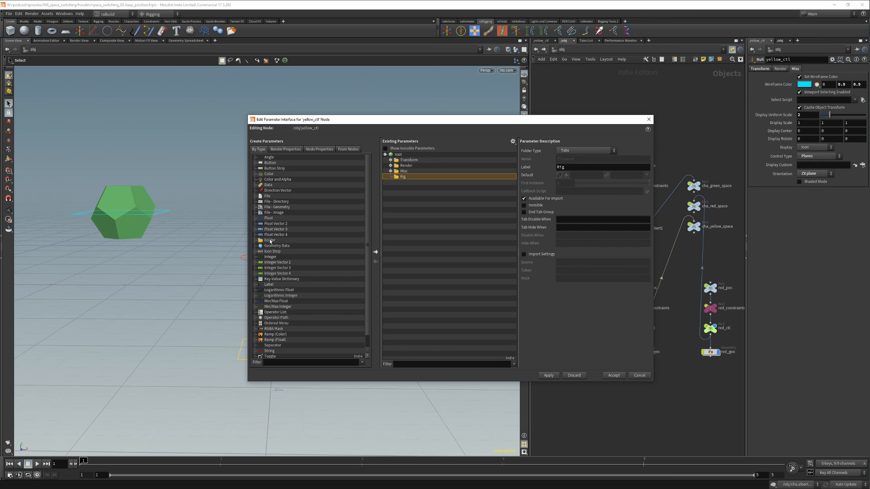
Add an ordered menu to the Rig folder with the label Space and the name space.
drag(282, 326, 404, 180)
text(Space)
key(Return)
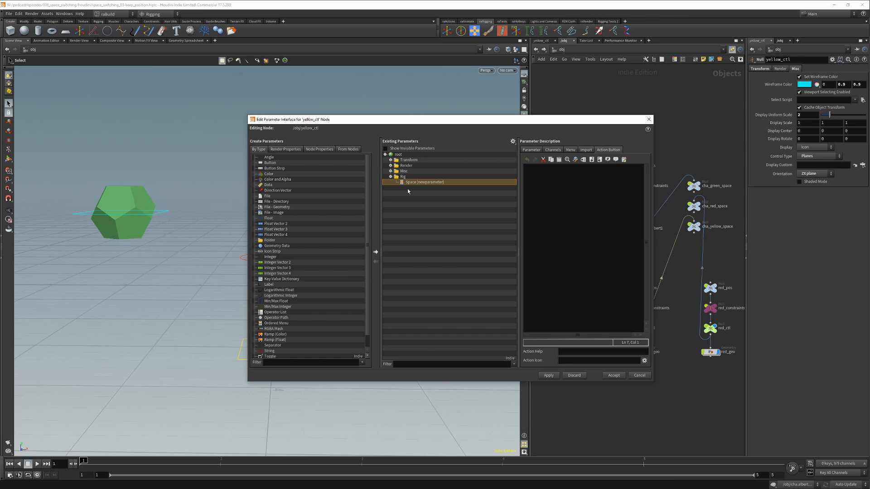
click(531, 150)
double_click(574, 160)
text(space)
key(Return)
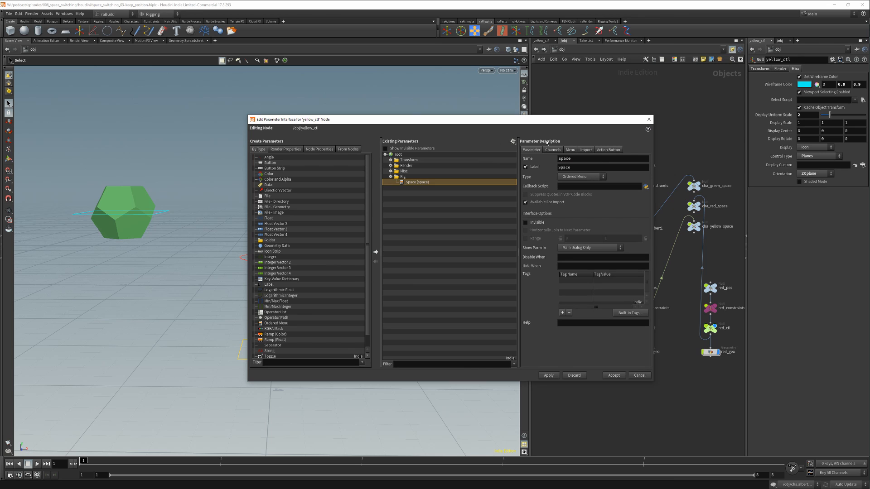
Give the Space menu the items 0 World/Parent and 1 Character, and accept the parameter interface changes.
click(552, 150)
click(570, 150)
click(556, 184)
text(0)
key(Tab)
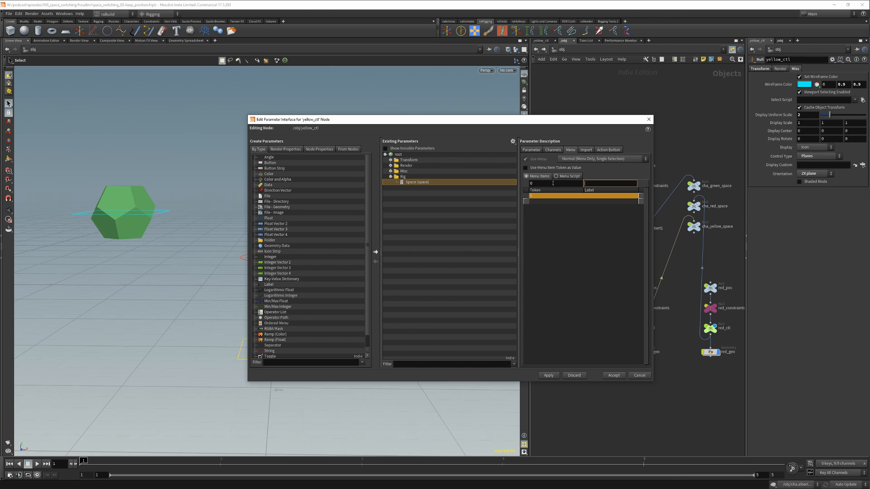
text(World/Parent)
key(Return)
text(1)
key(Tab)
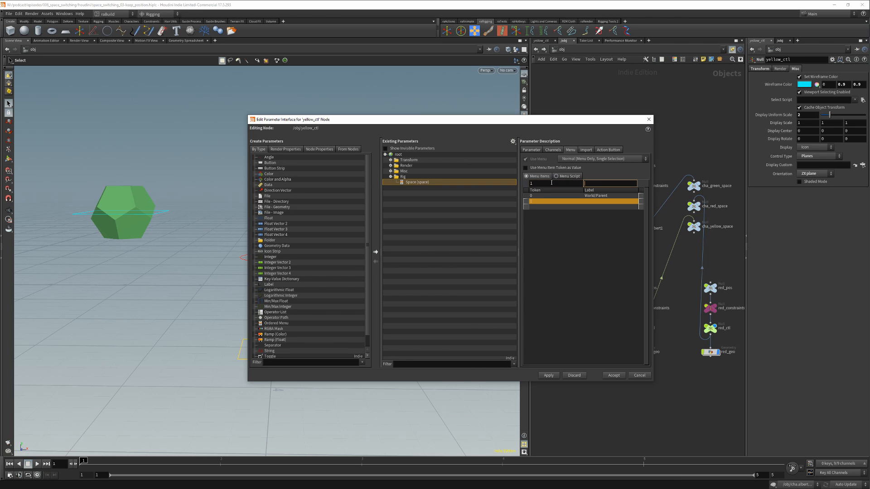
text(Character)
key(Return)
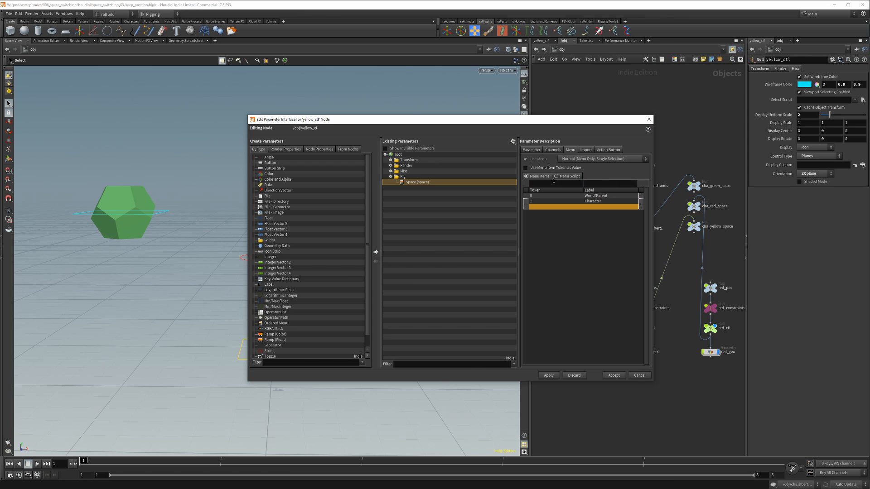
click(608, 377)
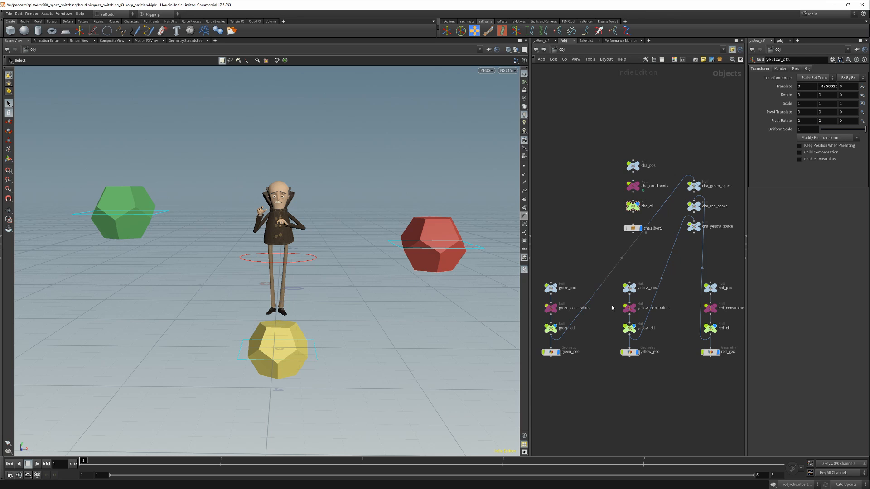
Examine the parameters of yellow_constraints, cha_ctl and yellow_ctl to compare the two control setups.
click(629, 309)
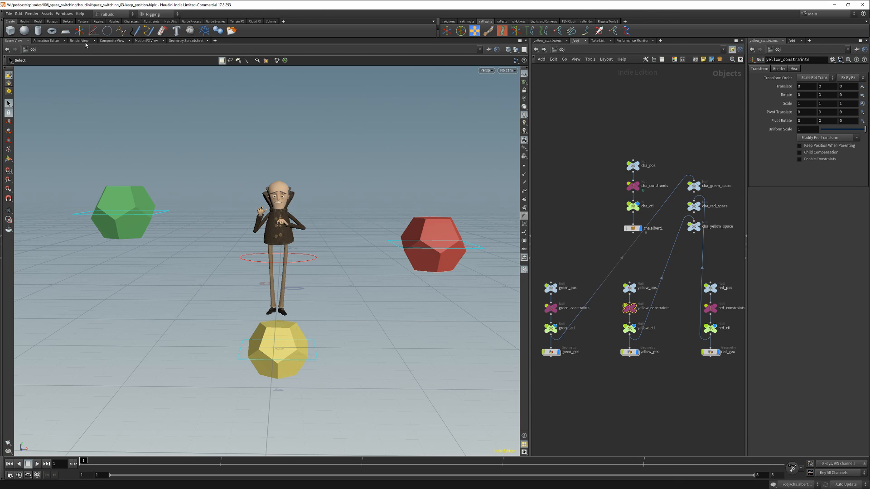
click(589, 198)
drag(647, 206, 649, 207)
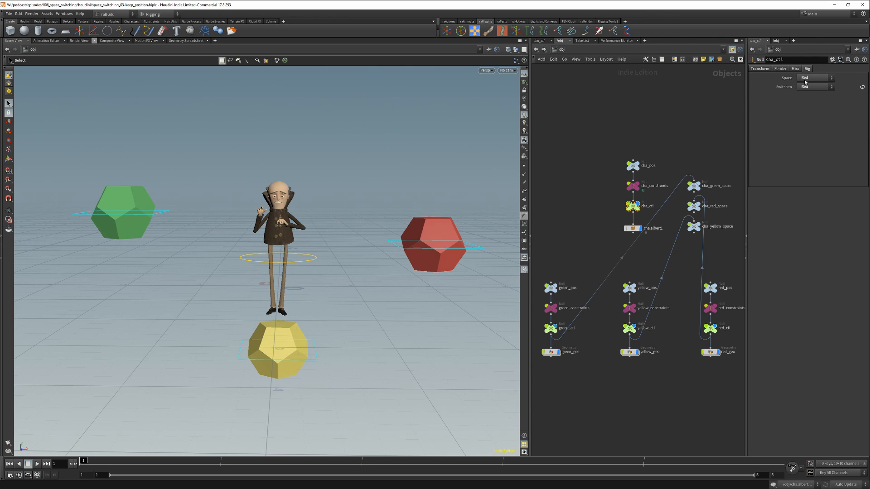
click(616, 319)
click(630, 308)
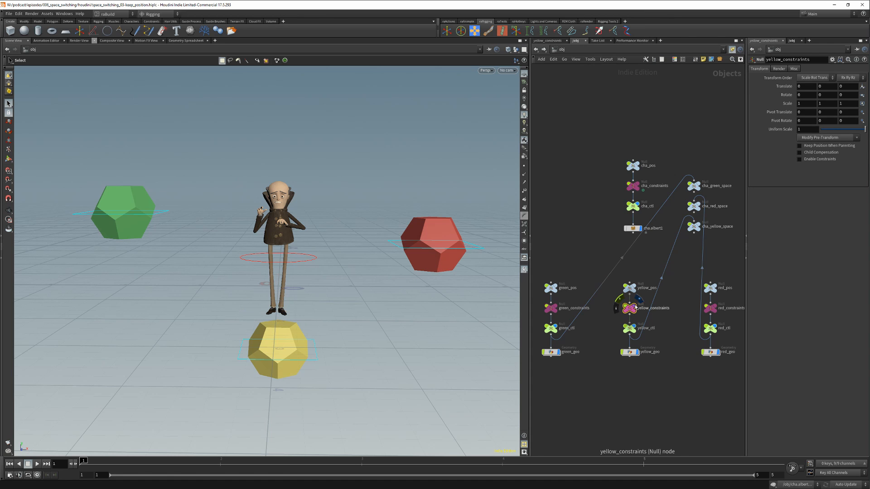
click(629, 288)
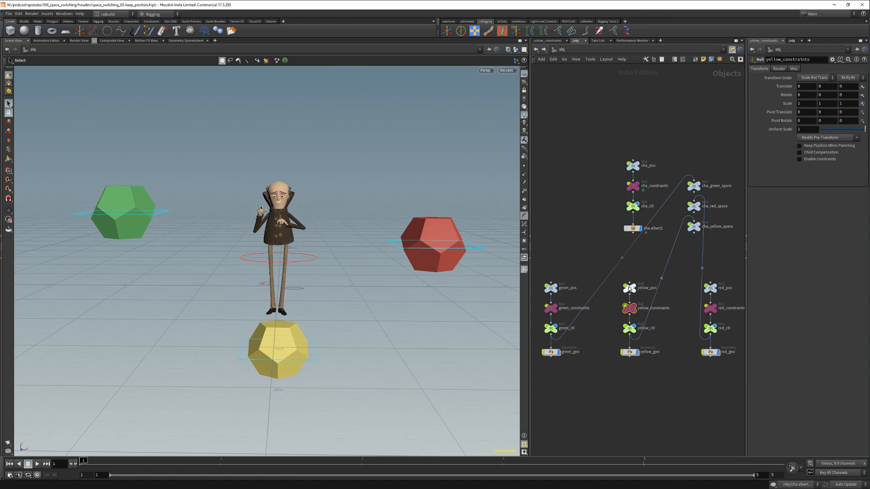
click(630, 308)
click(638, 333)
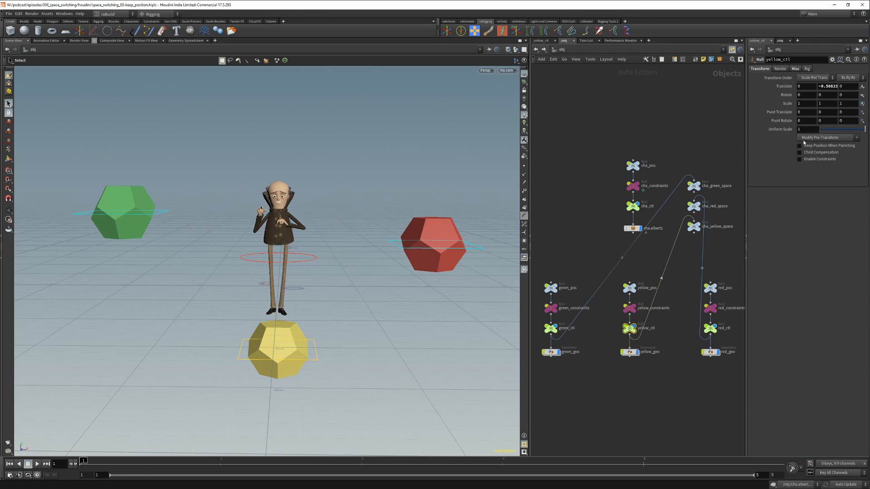
Reset yellow_ctl's translation and add a Parent Blend constraint to yellow_constraints with cha_ctl as the new parent.
ctrl+middle_click(827, 86)
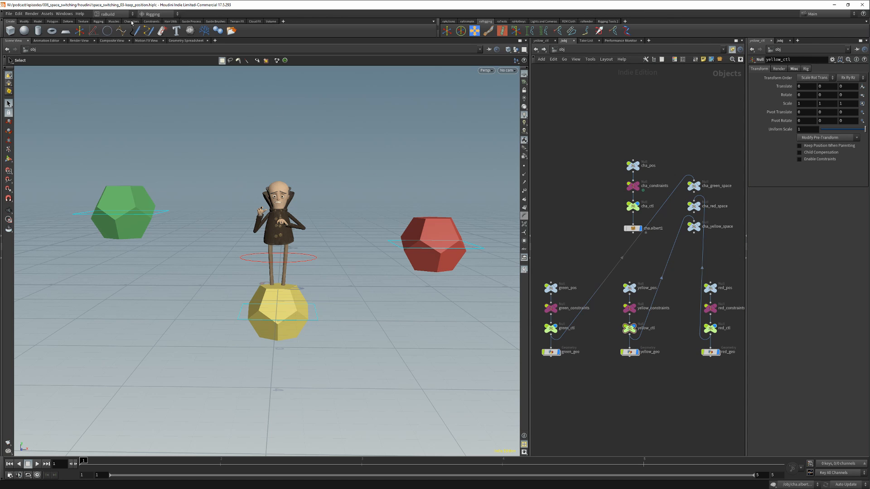
click(152, 21)
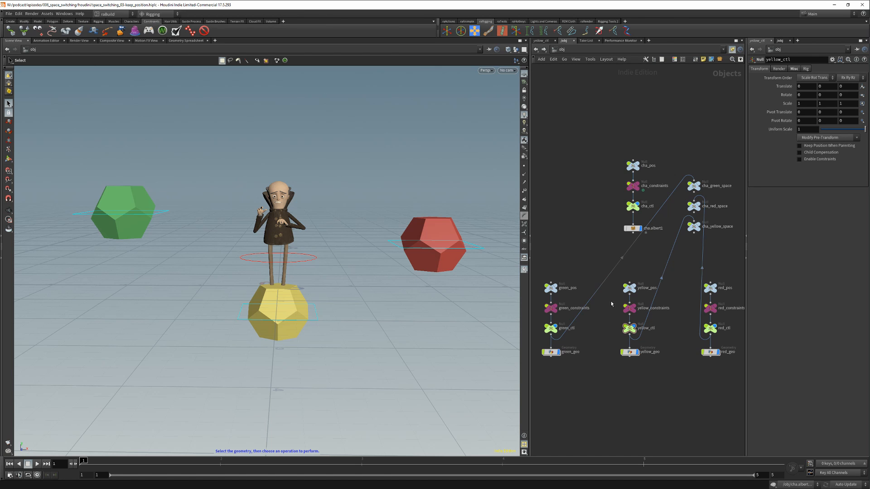
click(642, 312)
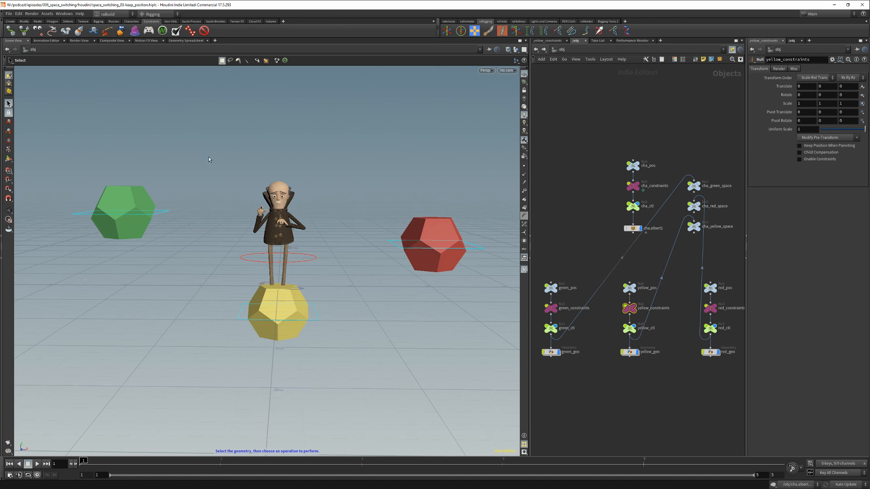
click(10, 31)
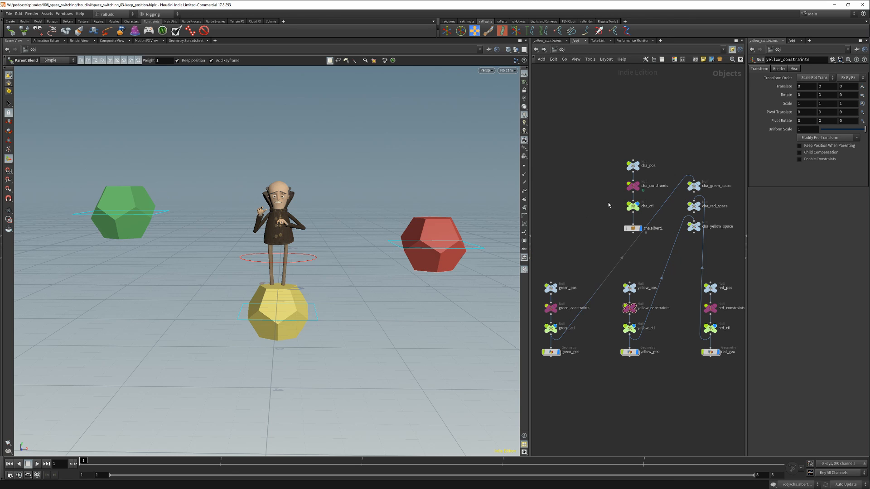
click(645, 212)
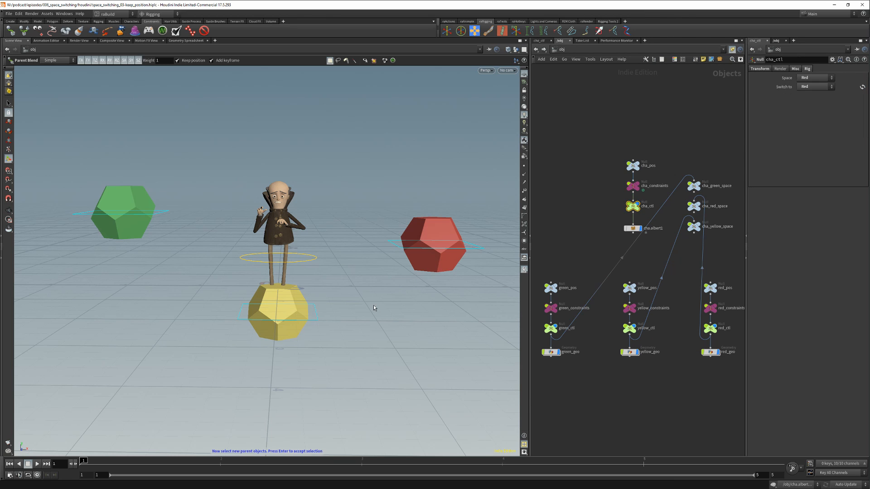
key(Return)
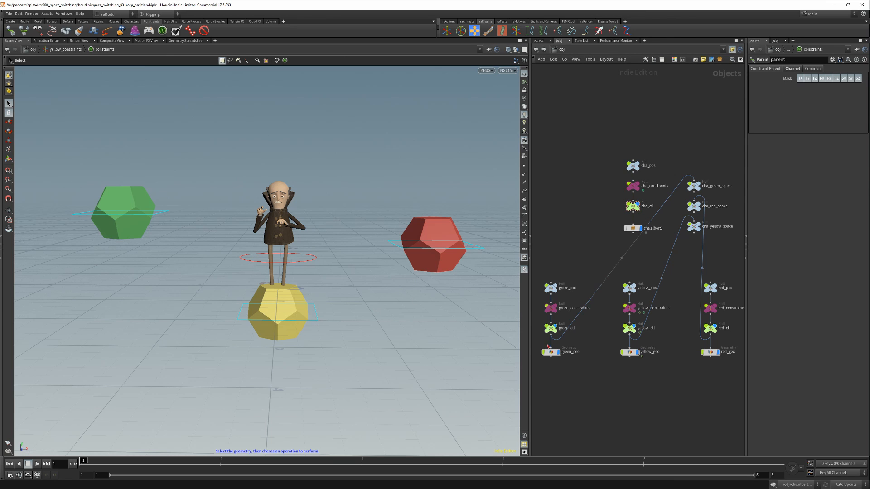
Open the constraints network inside yellow_constraints and spread out the parent and blend_parents nodes to make room.
double_click(630, 310)
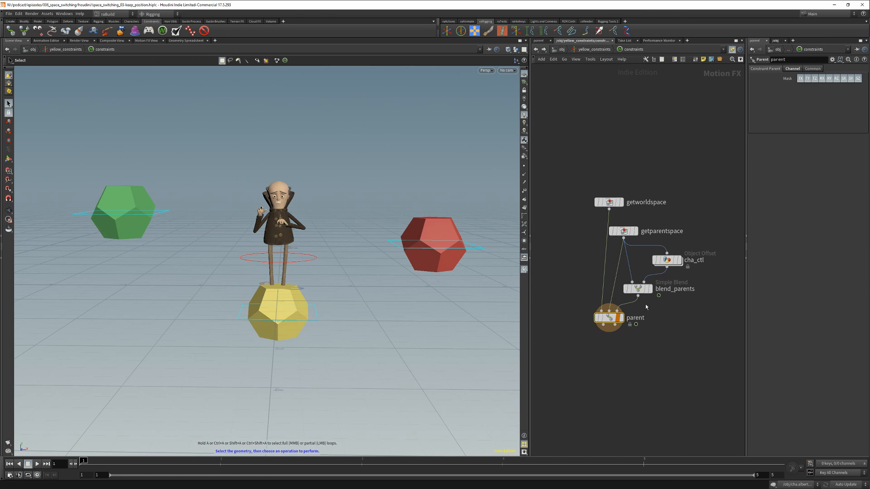
drag(609, 318, 555, 372)
drag(640, 291, 629, 310)
middle_drag(622, 354, 637, 344)
drag(572, 361, 576, 358)
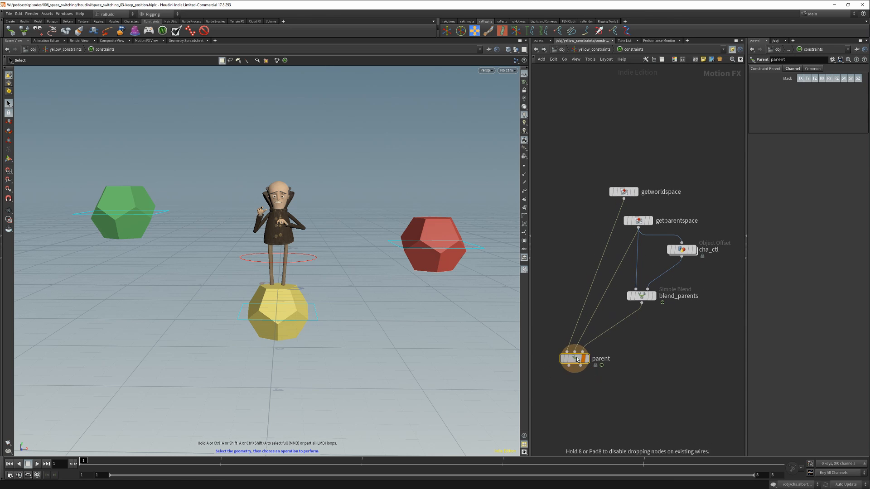
Add a Switch node fed by getparentspace and cha_ctl, and connect its output to the parent node in place of blend_parents.
key(Tab)
text(swit)
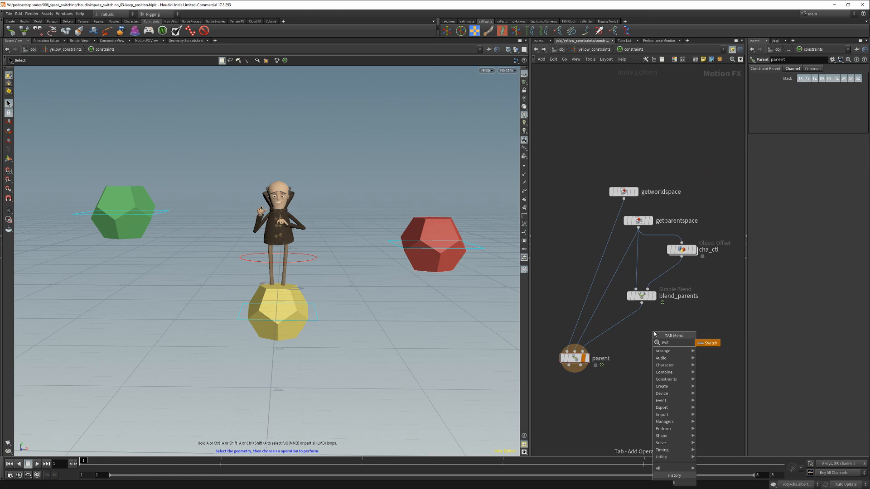
key(Return)
drag(654, 324, 638, 228)
drag(671, 310, 681, 257)
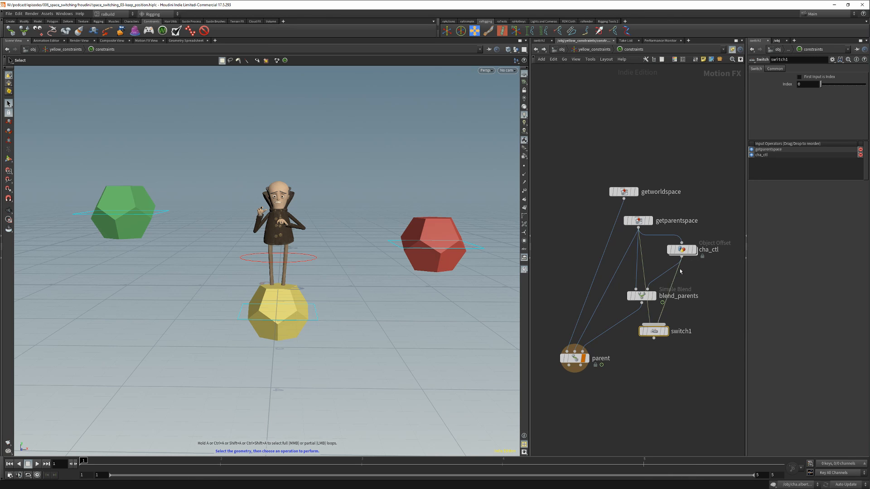
drag(654, 338, 582, 351)
Delete the blend_parents node, move the switch node into its place and rename it switch_space.
click(641, 296)
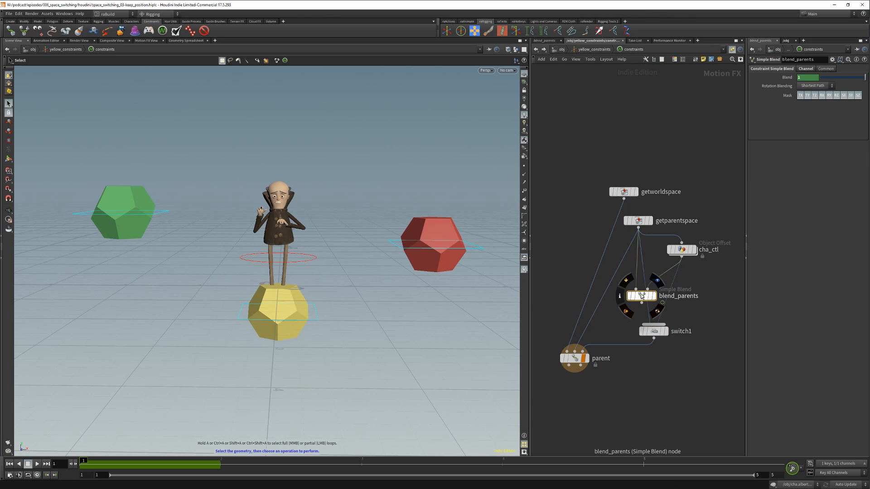
key(Delete)
drag(654, 331, 638, 314)
double_click(663, 315)
text(_space)
key(Return)
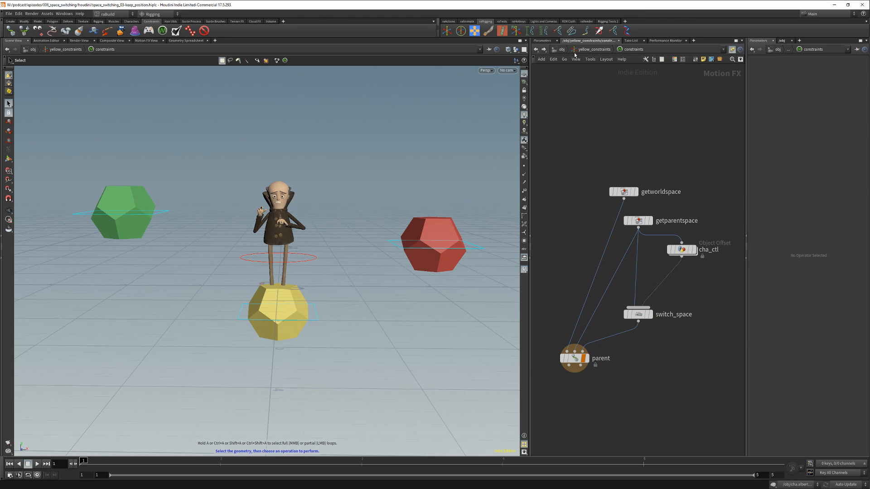
Link the Index of switch_space to yellow_ctl's Space menu with a relative channel reference.
key(u)
key(u)
click(629, 328)
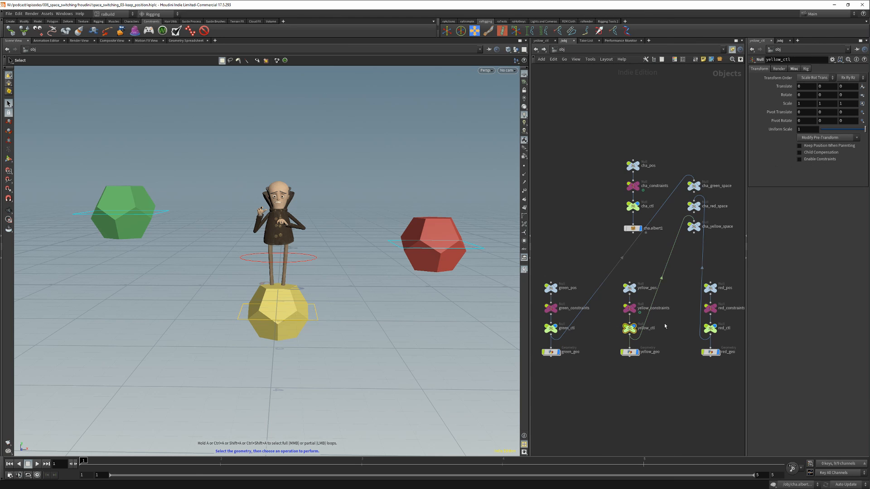
click(805, 69)
right_click(787, 78)
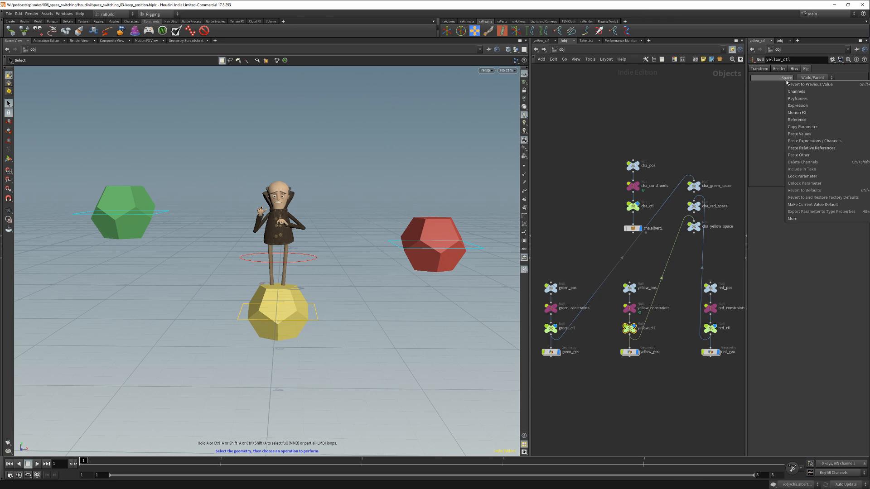
click(793, 126)
double_click(629, 308)
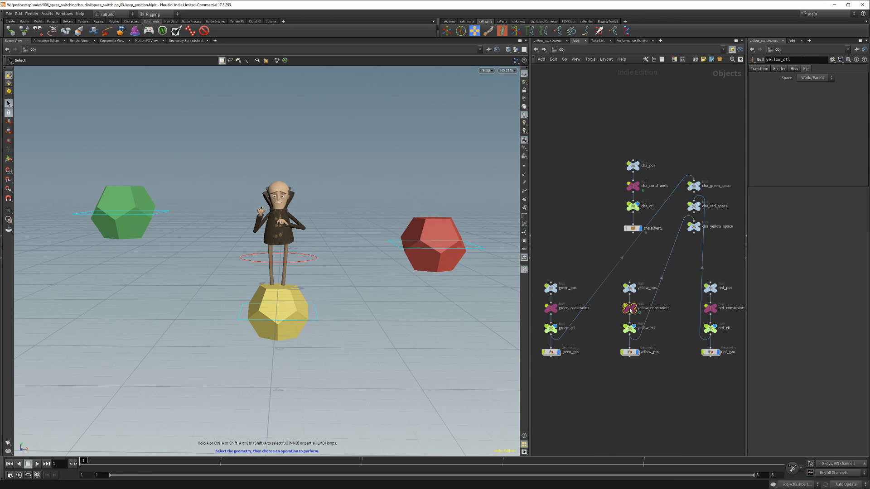
double_click(658, 272)
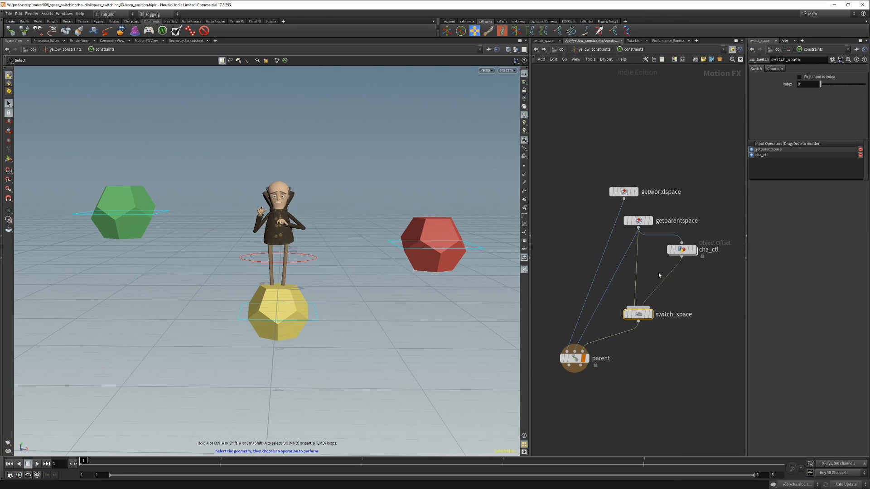
right_click(785, 86)
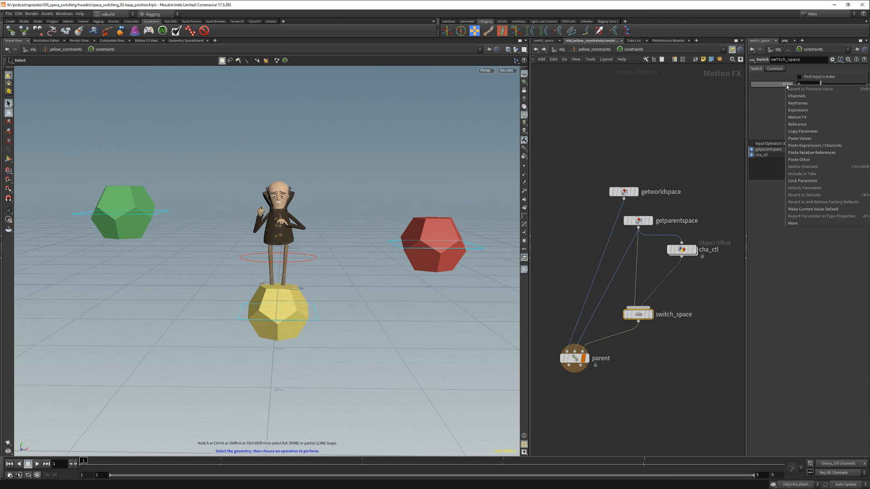
click(798, 146)
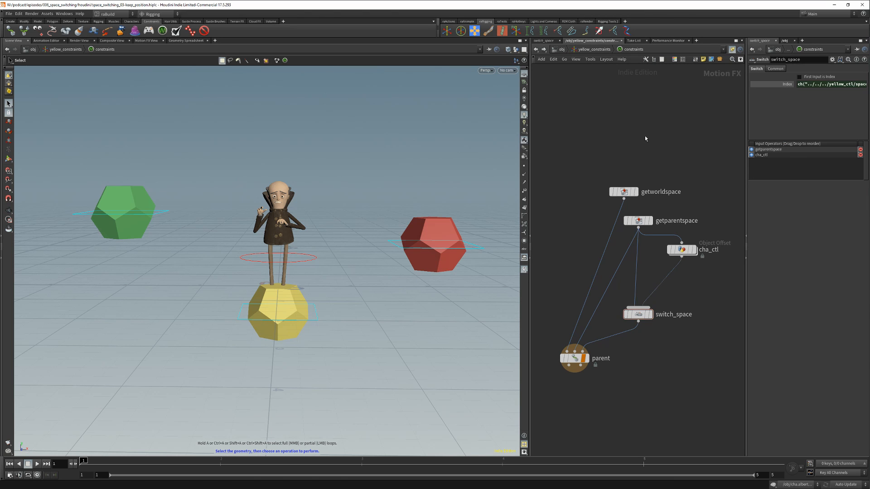
Return to the object level and set yellow_ctl's Space to Character.
key(u)
key(u)
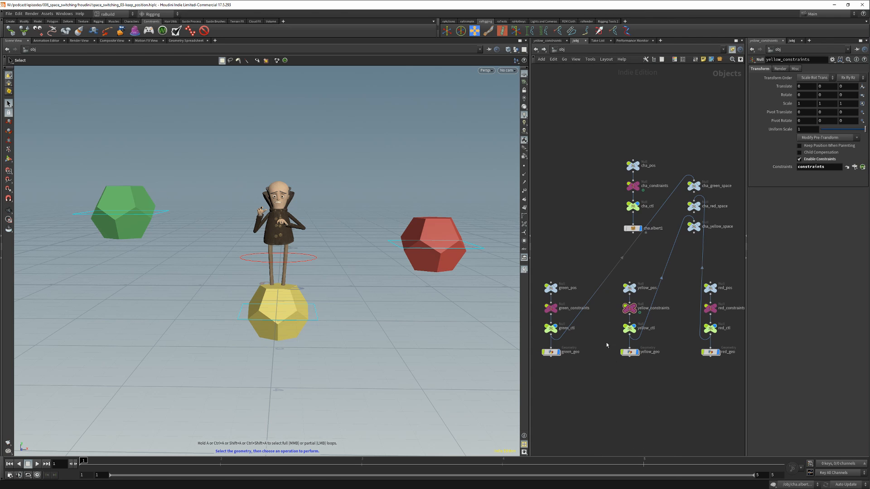
click(630, 328)
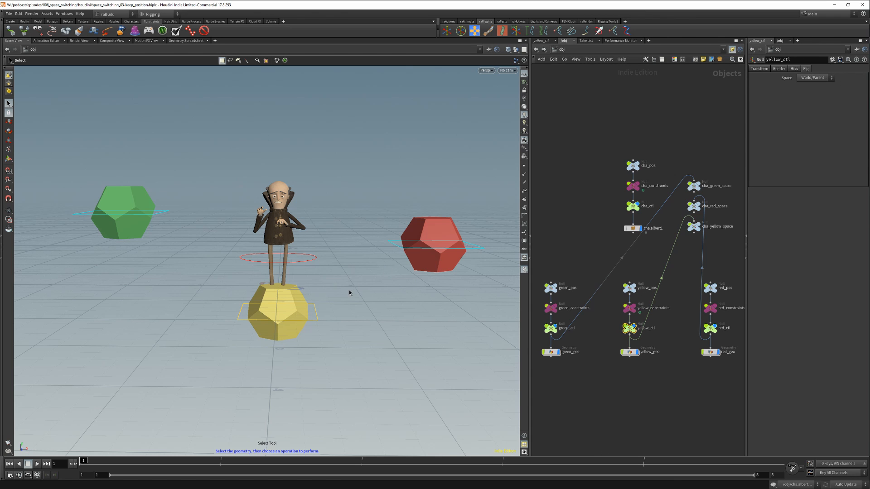
click(322, 273)
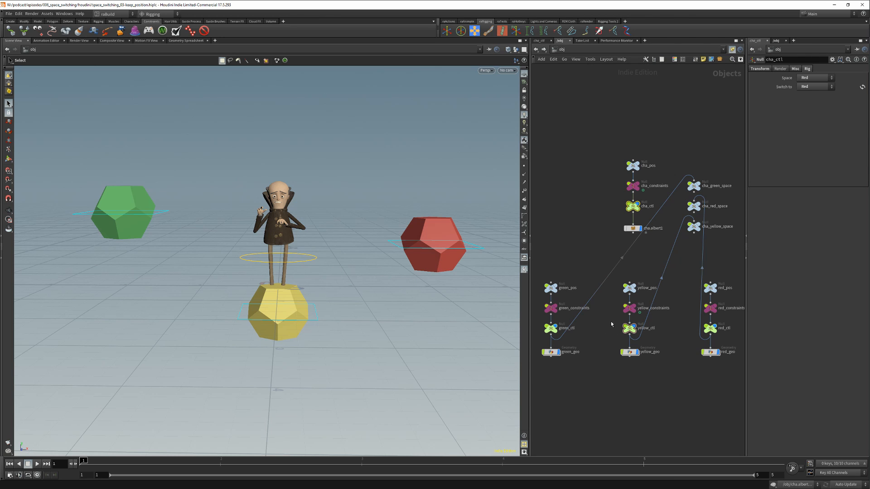
click(628, 329)
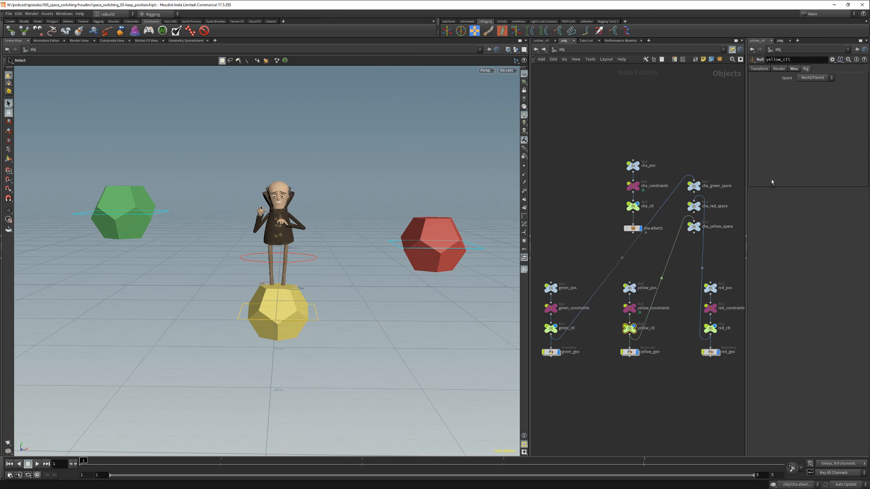
click(829, 79)
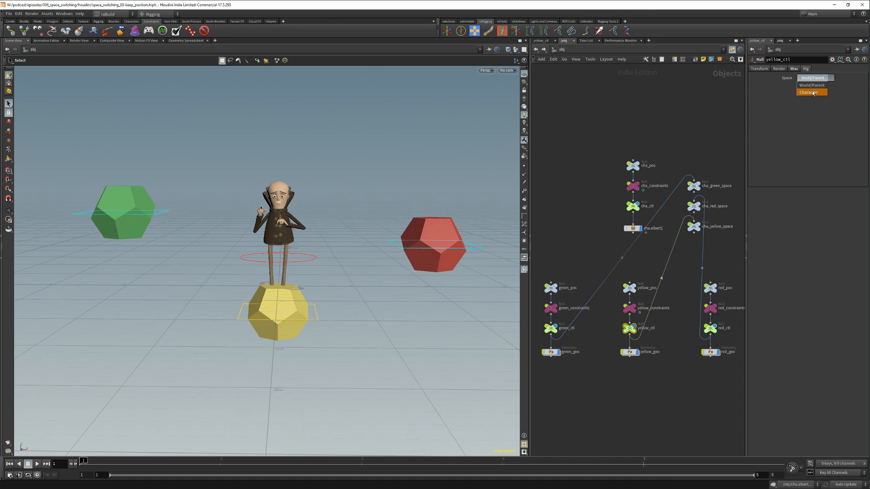
click(814, 93)
Test moving cha_ctl and rotating red_ctl with yellow_ctl in Character space, undoing each transform.
click(278, 249)
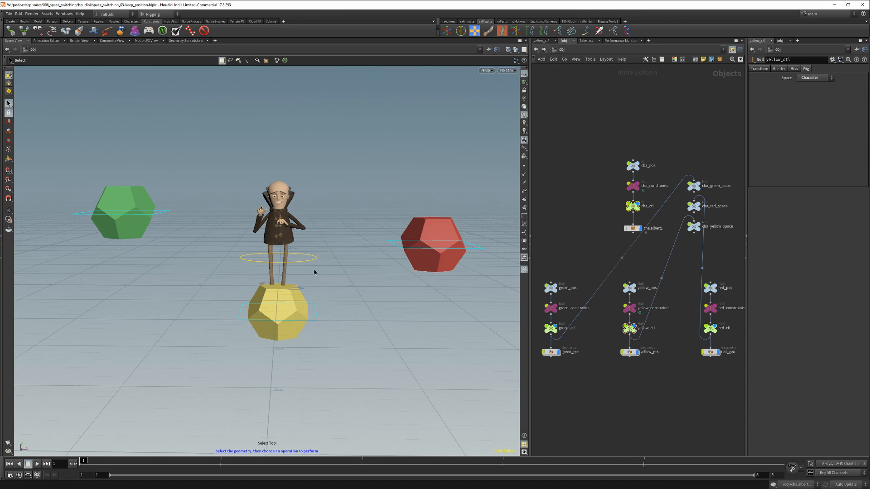
key(t)
drag(279, 255, 279, 212)
key(ctrl+z)
key(s)
click(395, 245)
key(r)
drag(381, 206, 409, 184)
key(ctrl+z)
key(s)
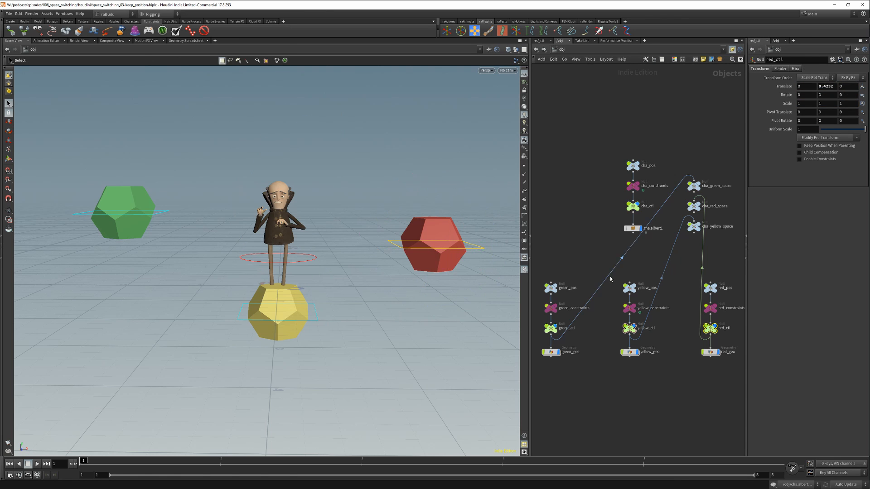
Set yellow_ctl's Space to World/Parent.
click(630, 328)
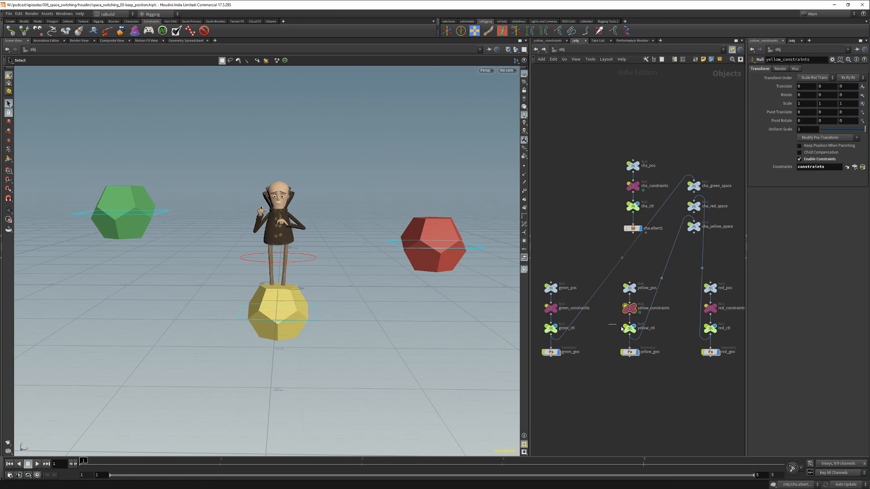
click(806, 68)
click(813, 82)
click(813, 90)
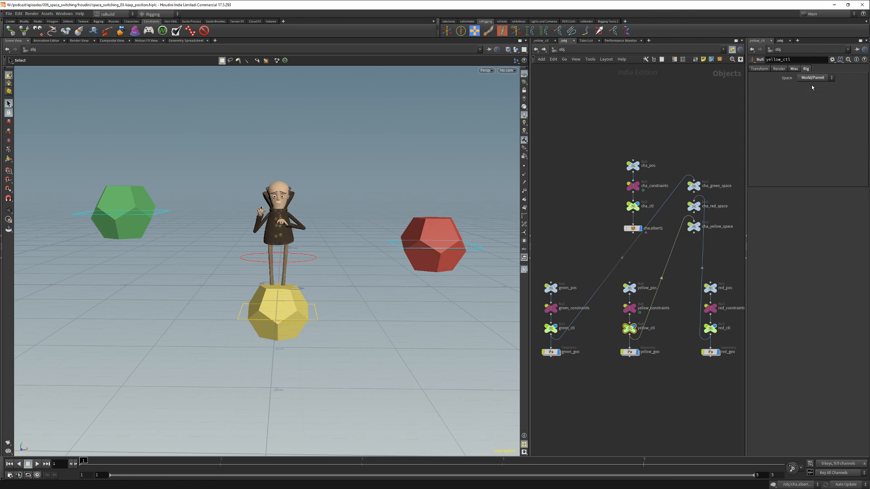
Move yellow_ctl down and cha_ctl up along the vertical axis to test them independently in World/Parent space.
key(t)
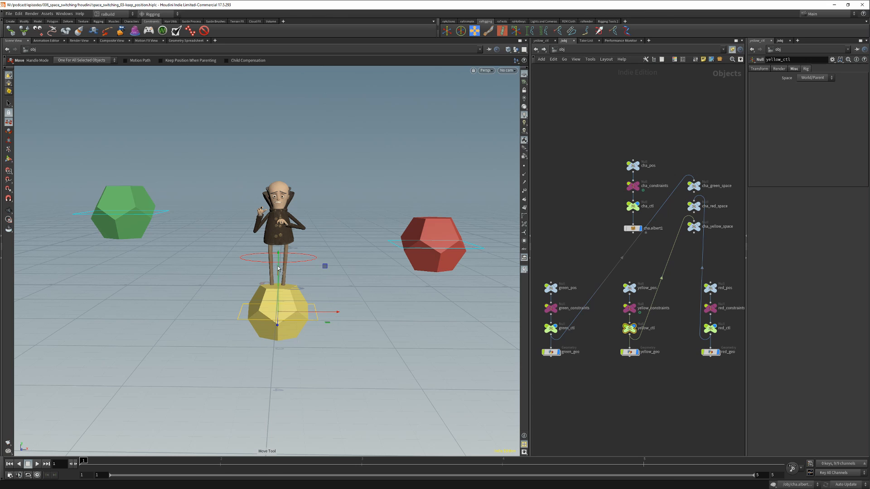
drag(279, 267, 279, 296)
key(s)
click(308, 254)
key(t)
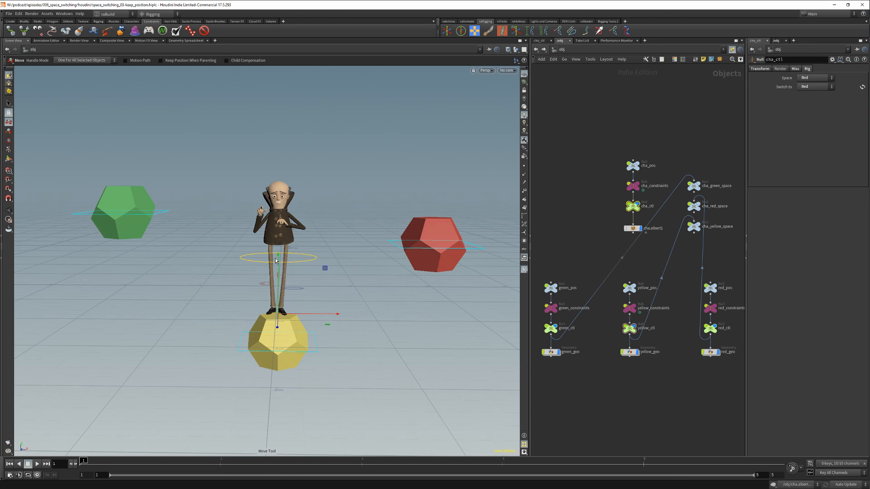
drag(281, 257, 285, 219)
Move yellow_ctl slightly upward beneath the character.
key(s)
click(319, 365)
key(t)
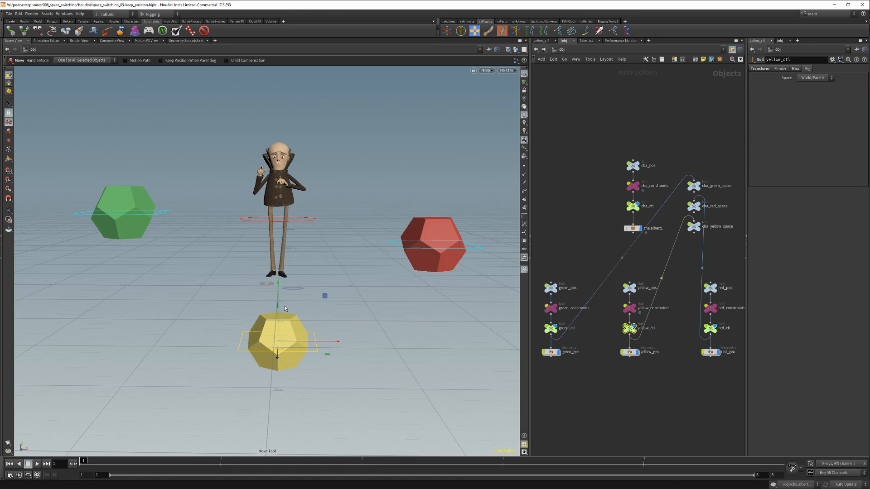
drag(279, 292, 325, 275)
key(s)
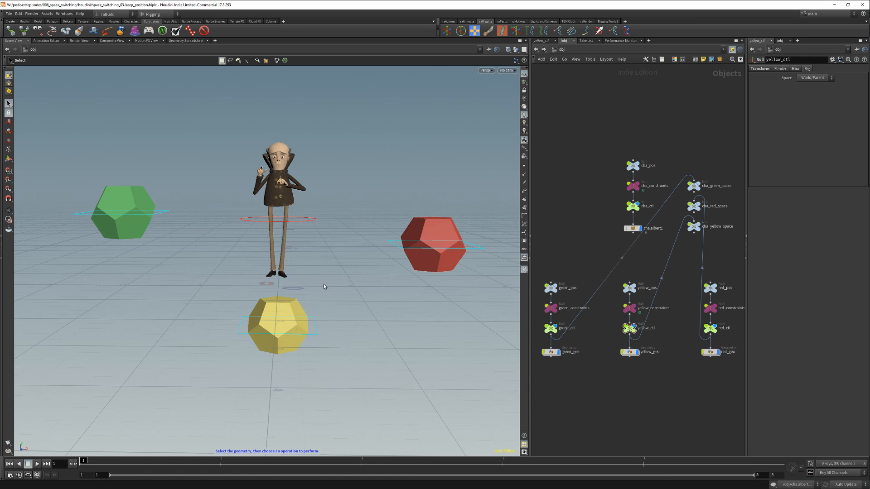
Choose Yellow as the Switch to target of cha_ctl and run the space switch.
click(313, 219)
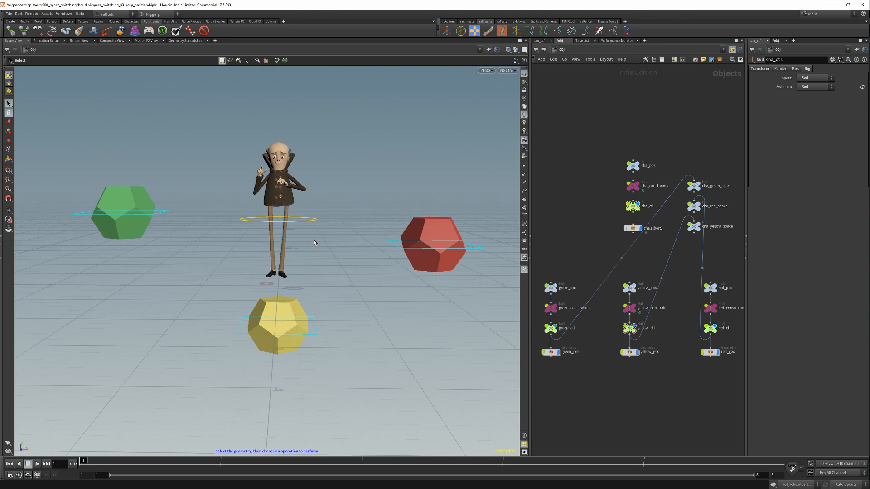
click(815, 87)
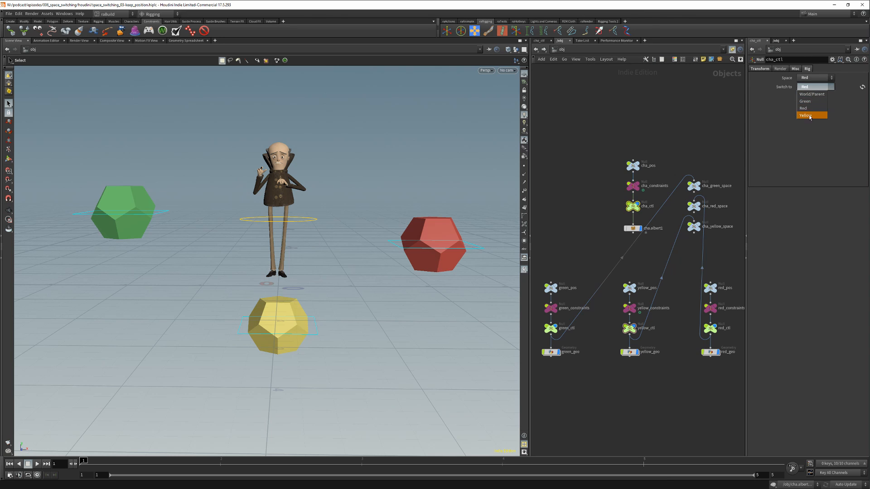
click(810, 116)
click(862, 86)
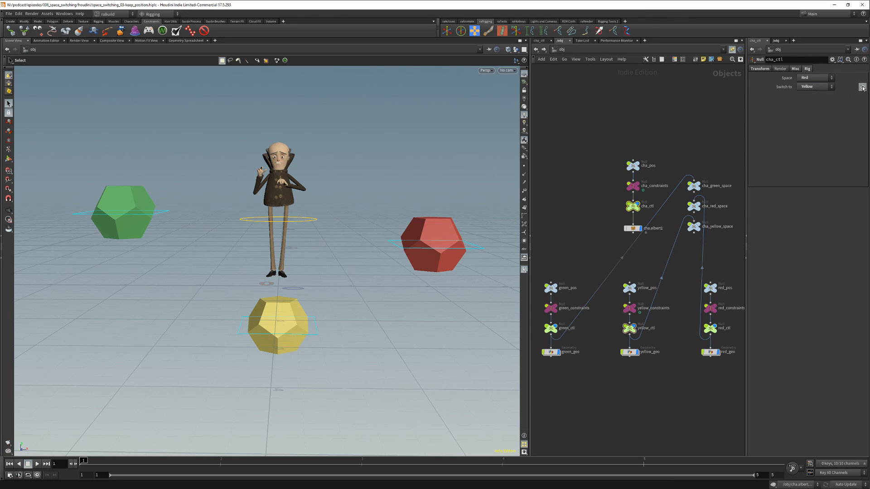
Select yellow_ctl and try to rotate it to test the character's Yellow space.
click(316, 327)
key(r)
drag(339, 323, 352, 295)
key(s)
click(328, 267)
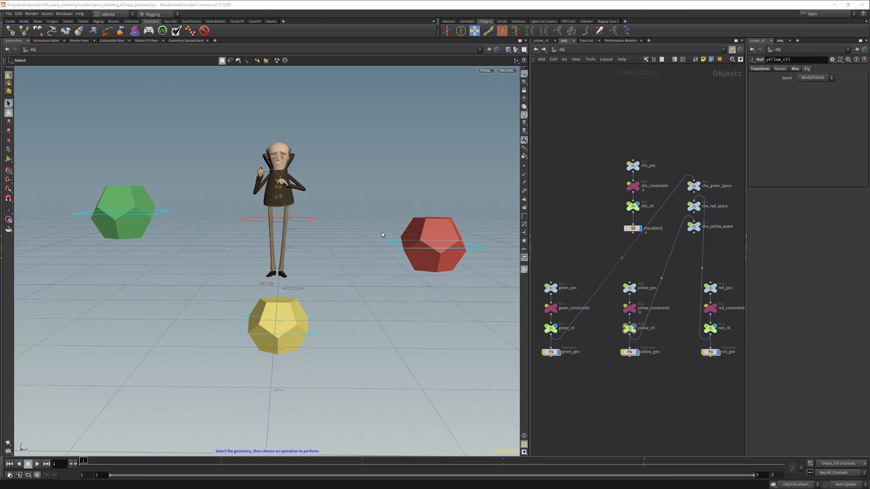
Copy the action script from the Switch to parameter in cha_ctl's parameter interface, leaving the interface unchanged.
click(290, 235)
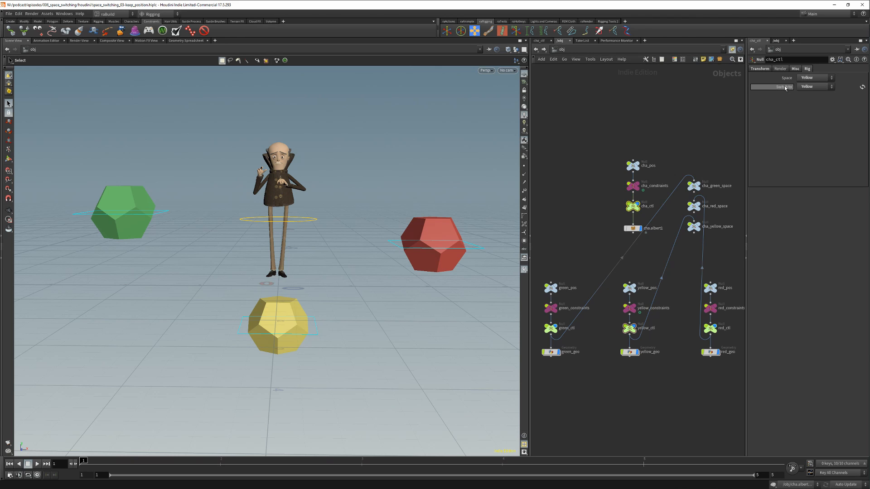
click(832, 59)
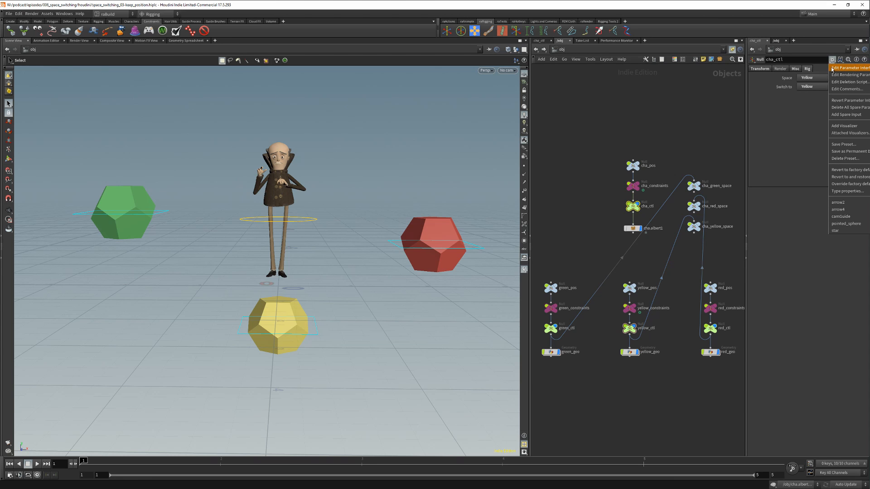
click(847, 68)
click(434, 354)
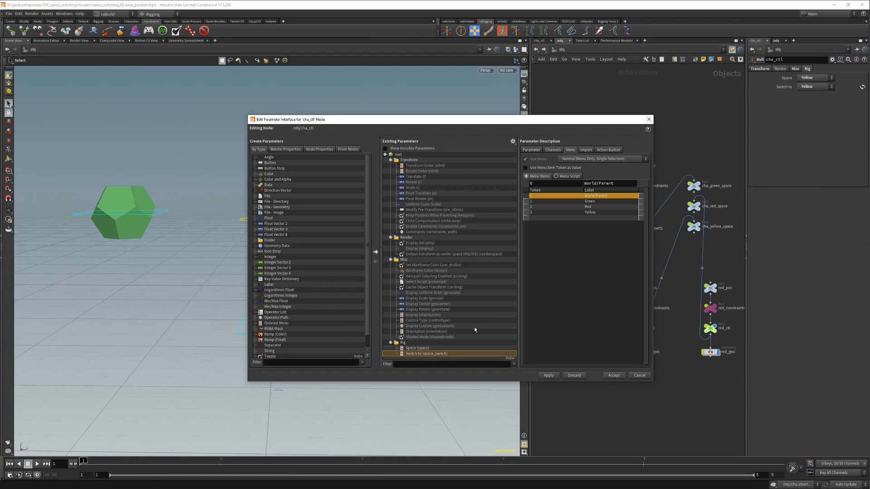
click(607, 150)
drag(631, 198, 489, 159)
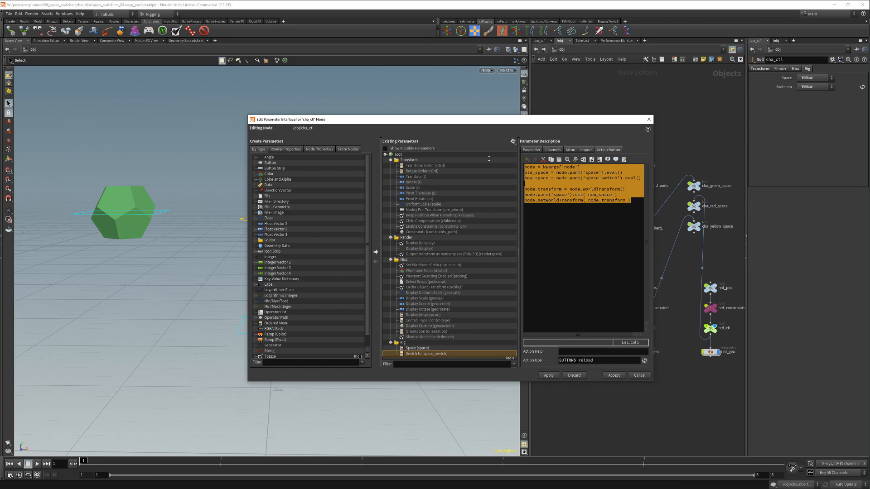
click(640, 375)
Open the parameter interface of yellow_ctl and duplicate its Space parameter in the Rig folder.
click(277, 334)
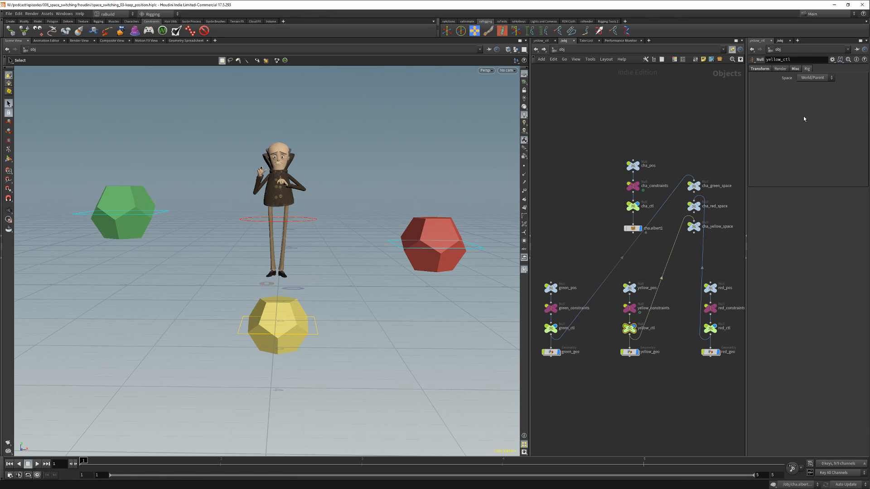
click(832, 59)
click(834, 69)
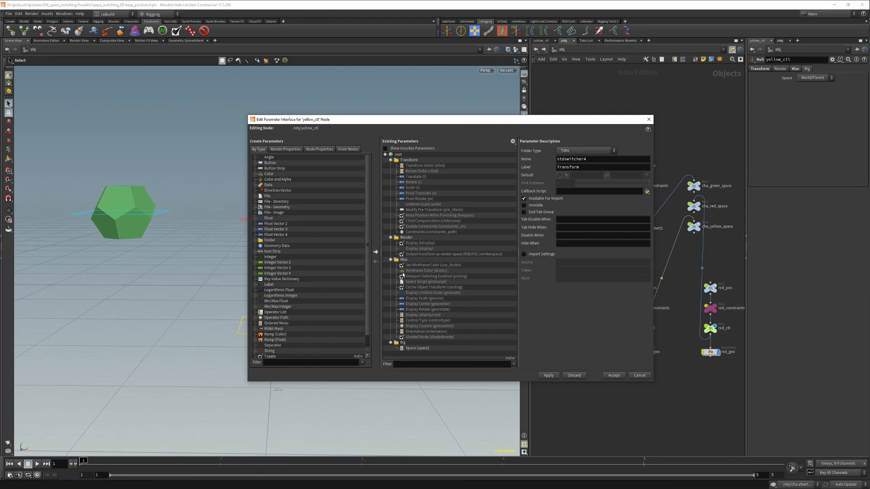
click(418, 348)
right_click(414, 348)
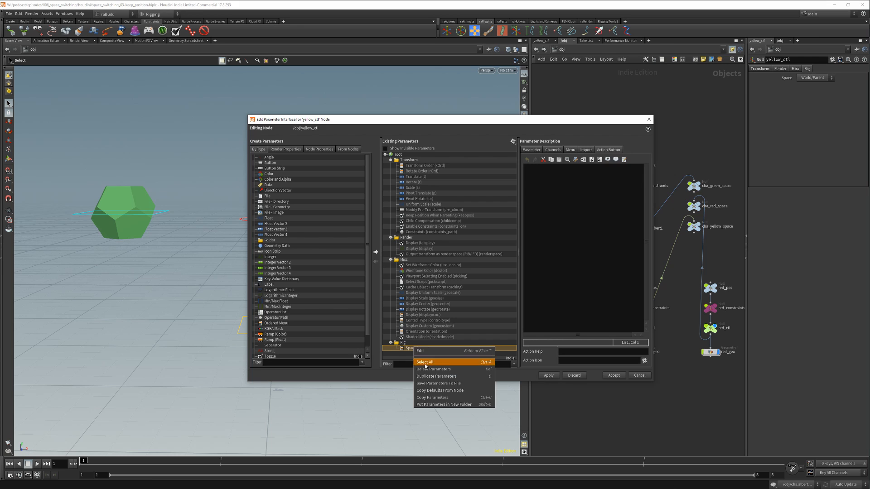
click(429, 377)
Label the duplicated parameter of yellow_ctl "Switch To" and name it space_switch, keeping its World/Parent and Character menu items.
text(Switch To)
key(Return)
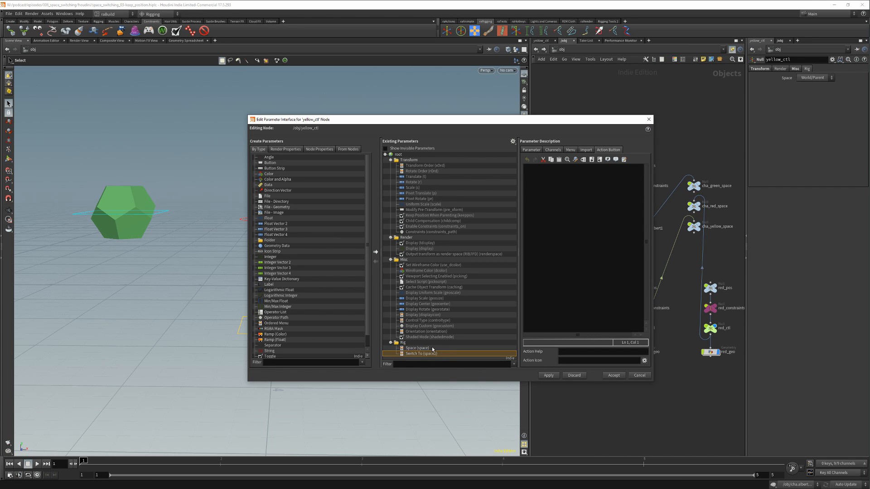
click(589, 158)
key(BackSpace)
text(_switch)
key(Return)
click(570, 150)
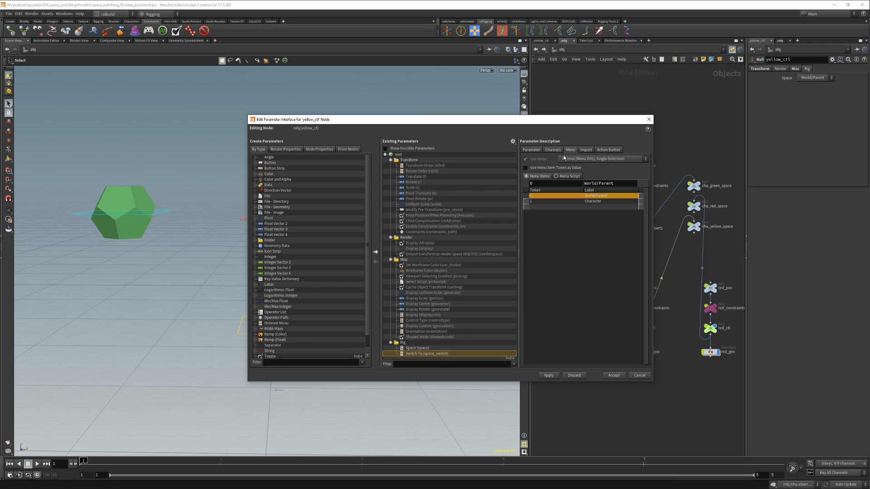
Add the copied space-switching script as yellow_ctl's Switch To action, with BUTTONS_reload as the action icon, and accept the interface changes.
click(606, 151)
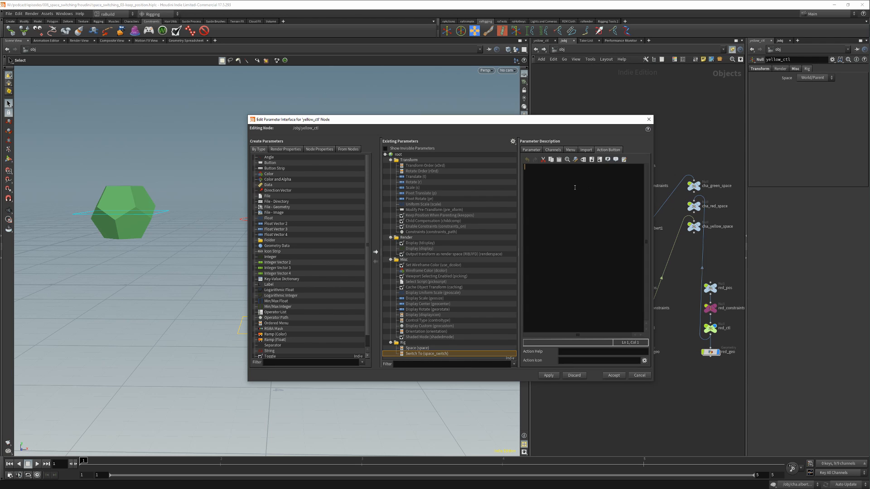
text(node = kwargs['node'] old_space = node.parm('space').eval() new_space = node.parm('space_switch').eval()  node_transform = node.worldTransform() node.parm('space').set( new_space ) node.setWorldTransform( node_transform ))
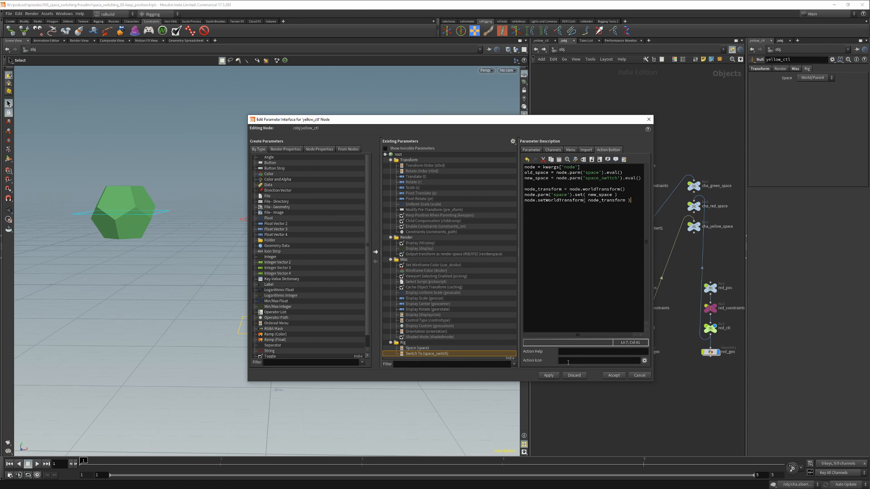
click(562, 360)
text(BUTTONS_reload)
key(Return)
click(552, 376)
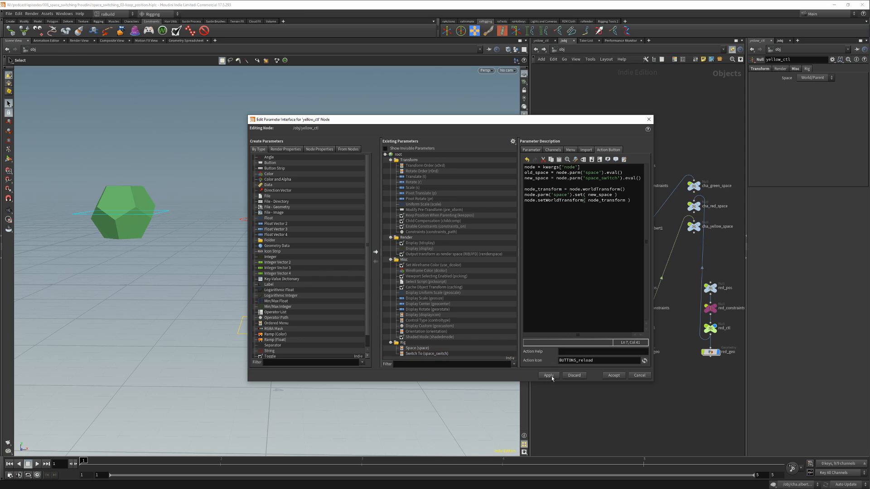
click(614, 375)
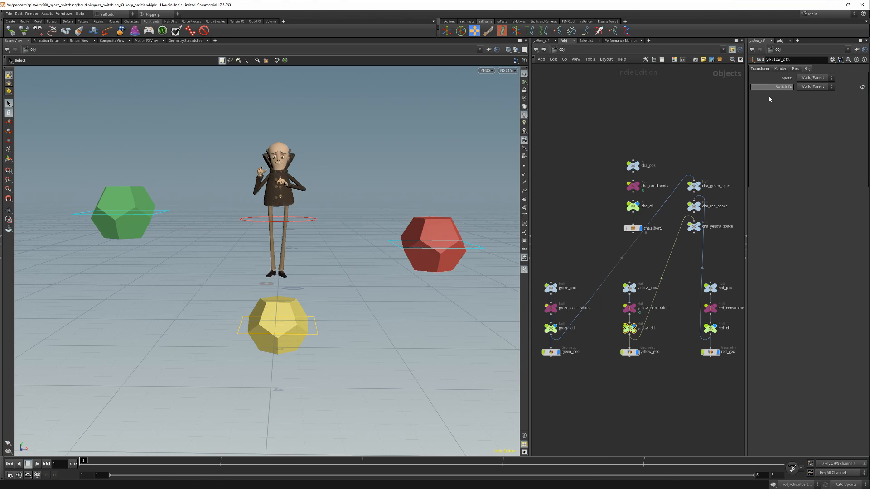
Switch cha_ctl to World/Parent space and move the character slightly up and to the right.
click(315, 219)
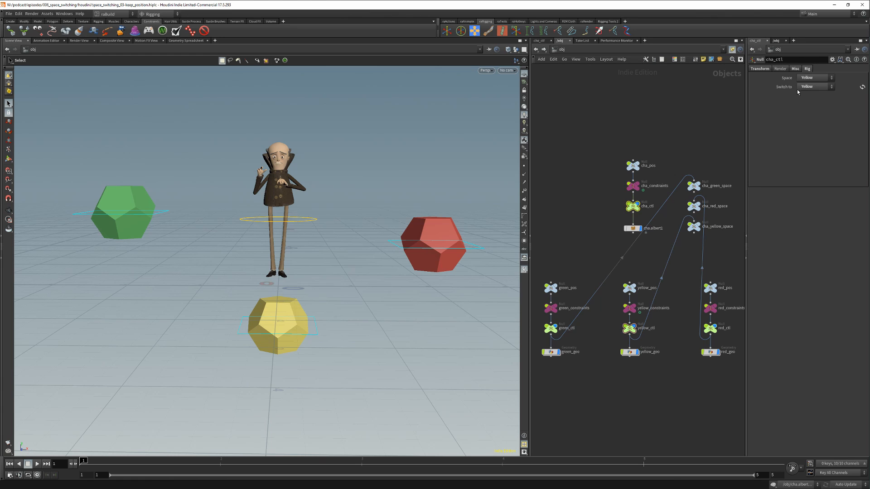
click(815, 87)
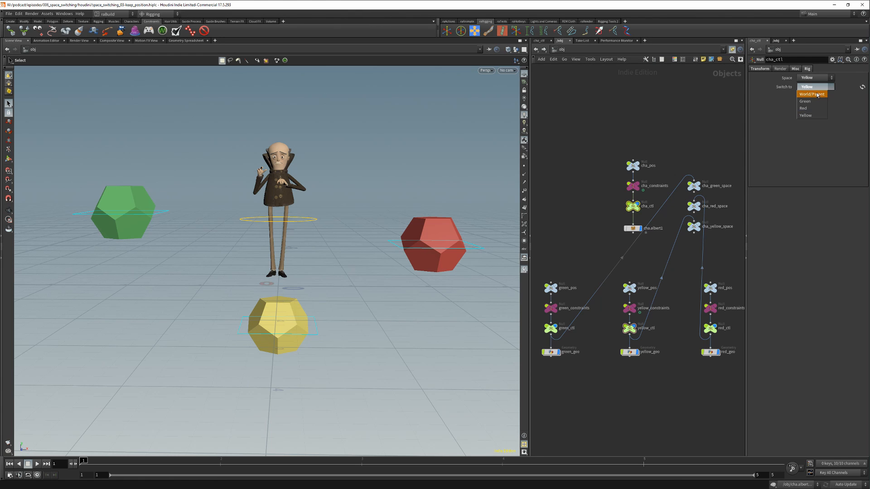
click(812, 95)
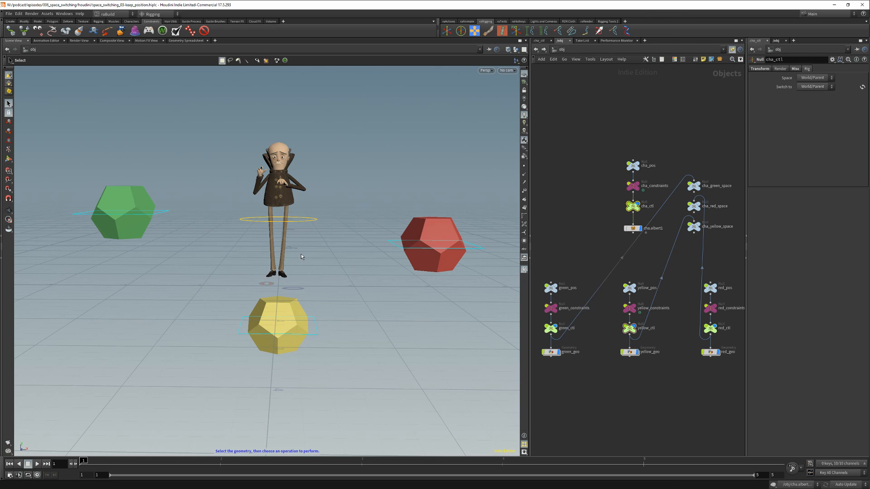
key(t)
drag(327, 232, 339, 220)
key(s)
Choose Character as the Switch To target of yellow_ctl and run the space switch.
click(314, 329)
click(816, 87)
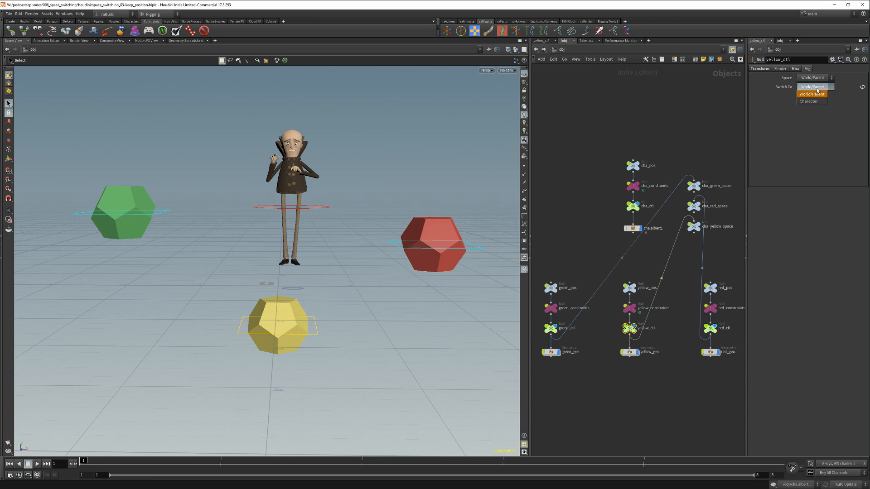
click(811, 101)
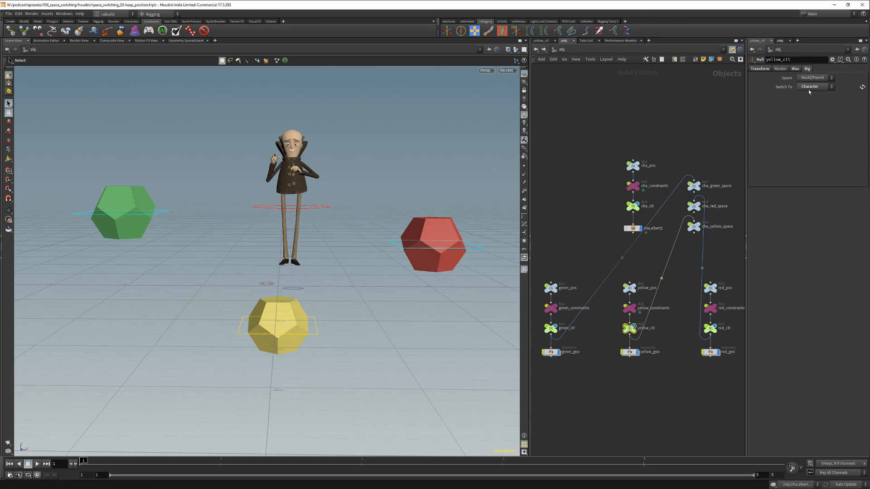
click(862, 87)
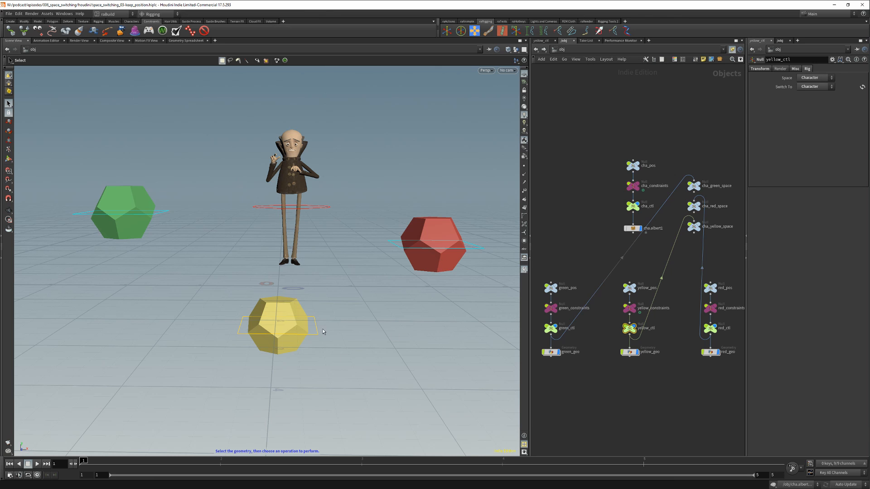
Rotate cha_ctl to test yellow_ctl's Character space, undo the test and deselect the control.
click(322, 207)
key(r)
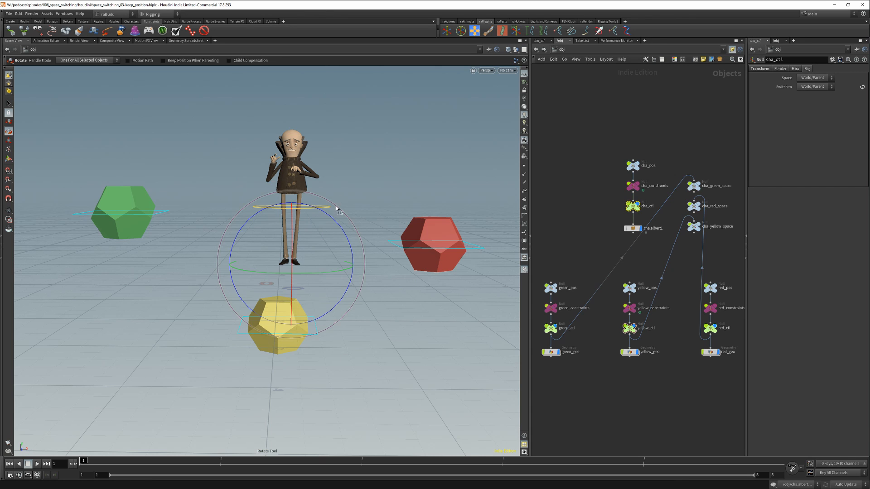
drag(331, 307, 335, 226)
key(ctrl+z)
key(w)
key(ctrl+z)
key(s)
click(355, 288)
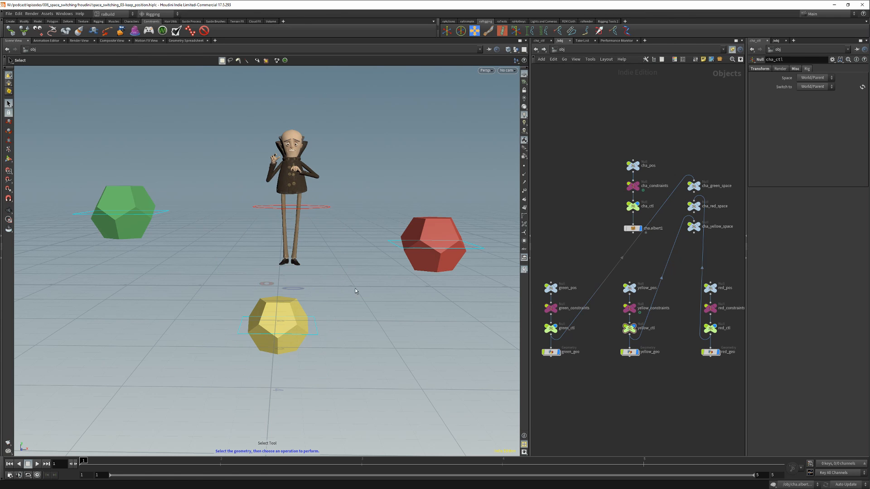
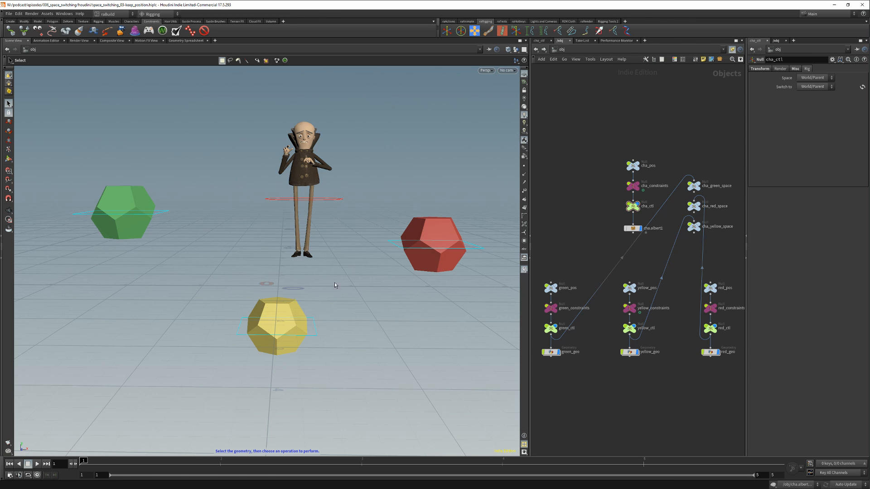
Check yellow_ctl's space settings, and switch cha_ctl to Red space.
click(314, 328)
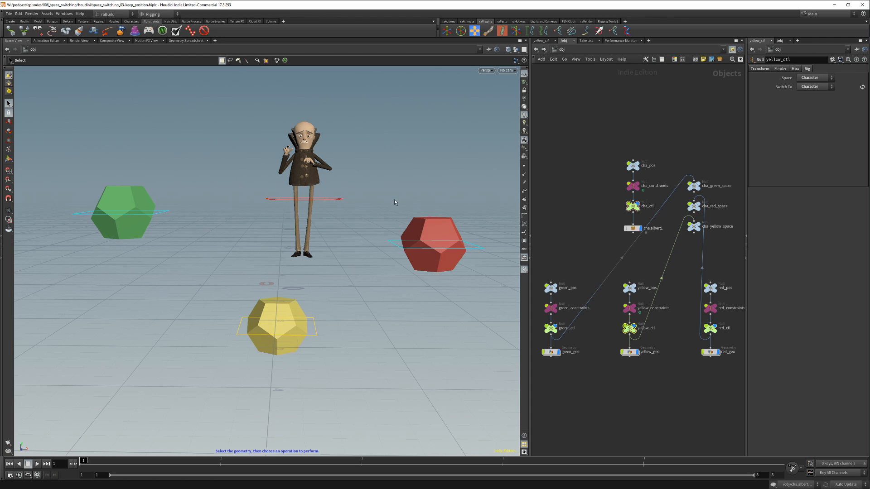
click(787, 88)
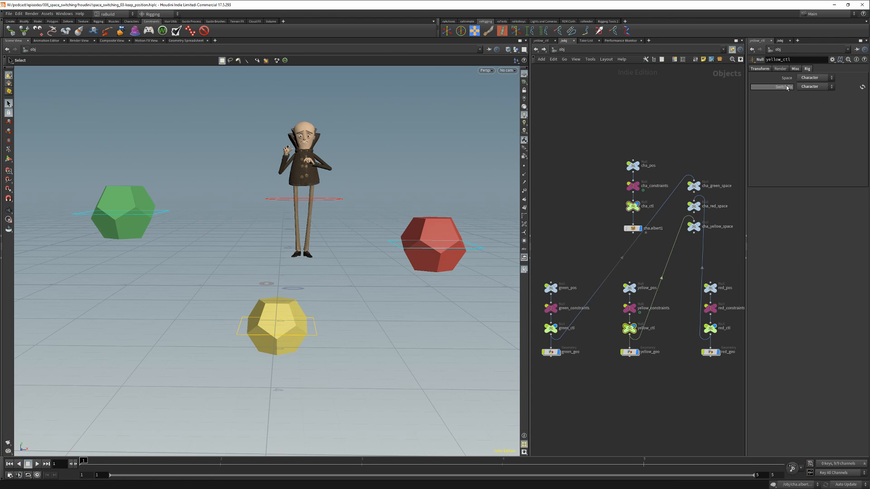
click(329, 199)
click(814, 86)
click(813, 113)
click(862, 87)
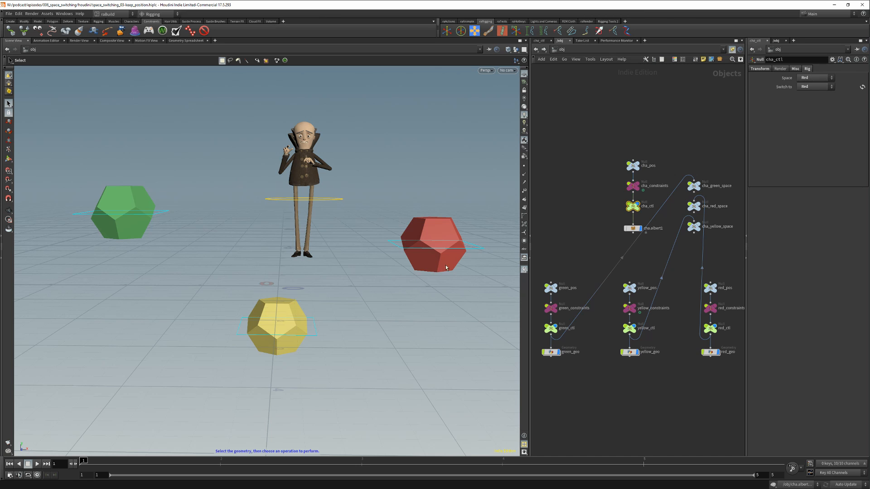
Choose Yellow as the Switch to target of cha_ctl and run the switch while yellow_ctl is in Character space.
click(825, 87)
click(805, 115)
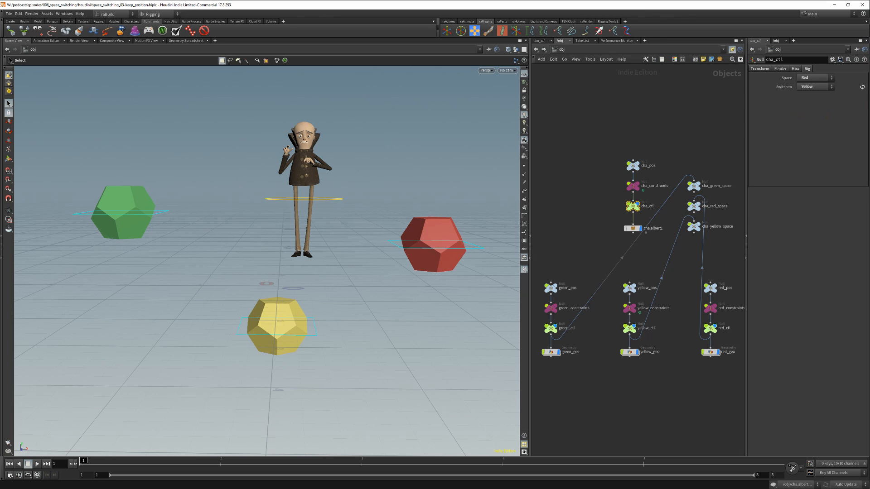
click(862, 86)
Move yellow_ctl toward the red shape to test the circular dependency with cha_ctl, and undo the move.
click(268, 330)
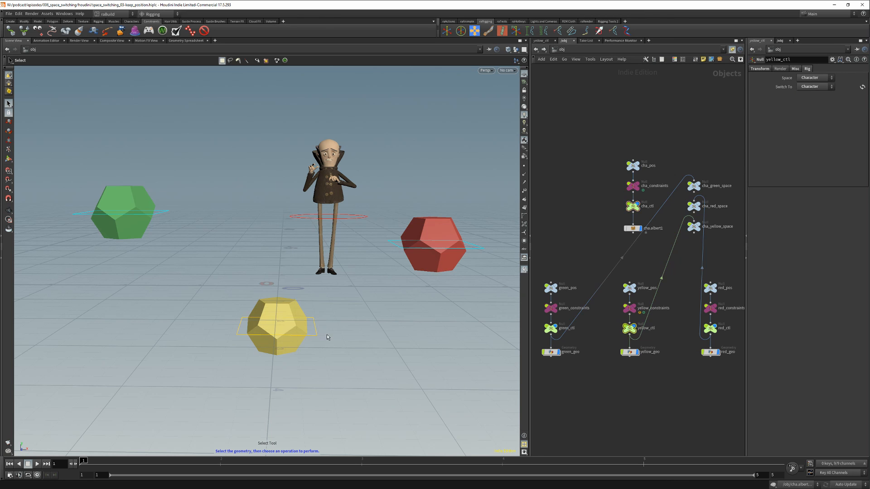
key(t)
drag(326, 282, 475, 238)
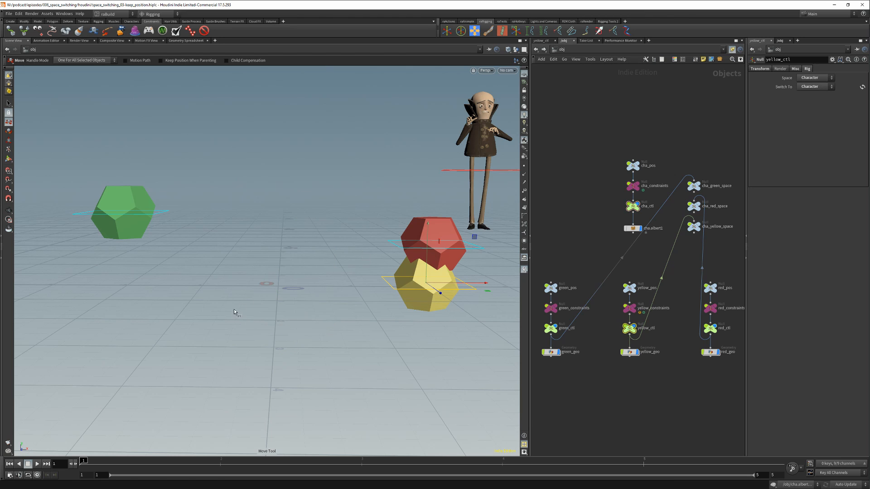
key(ctrl+z)
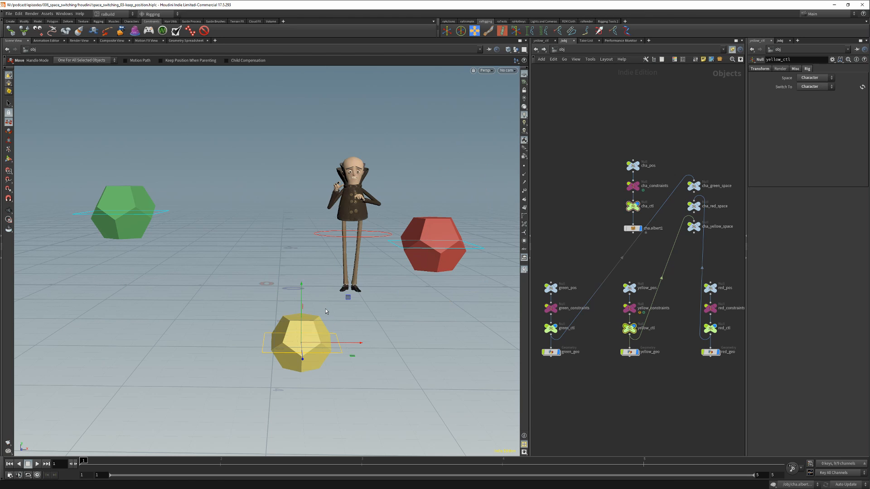
key(s)
Switch cha_ctl back to World/Parent space to break the circular dependency with yellow_ctl.
click(390, 232)
key(t)
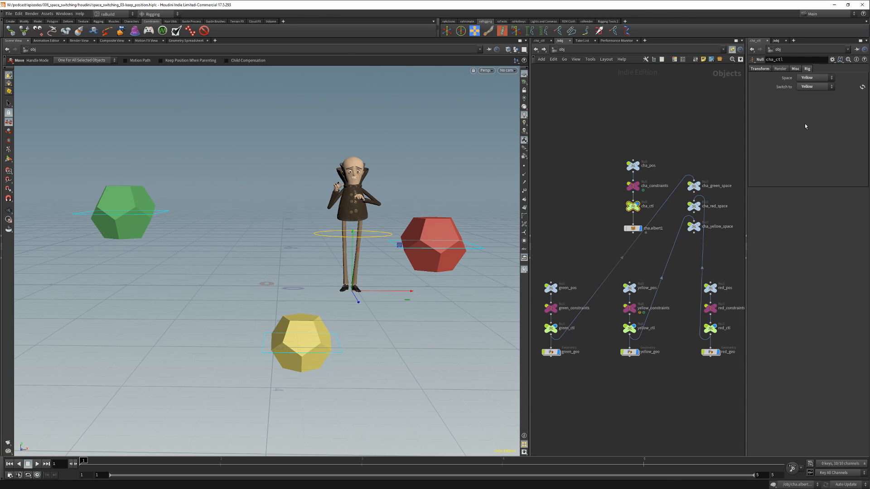
click(806, 87)
click(809, 95)
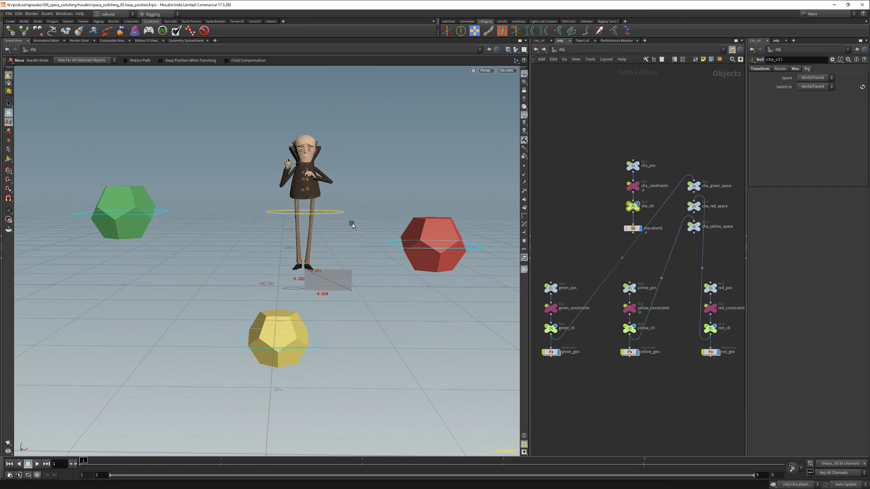
key(s)
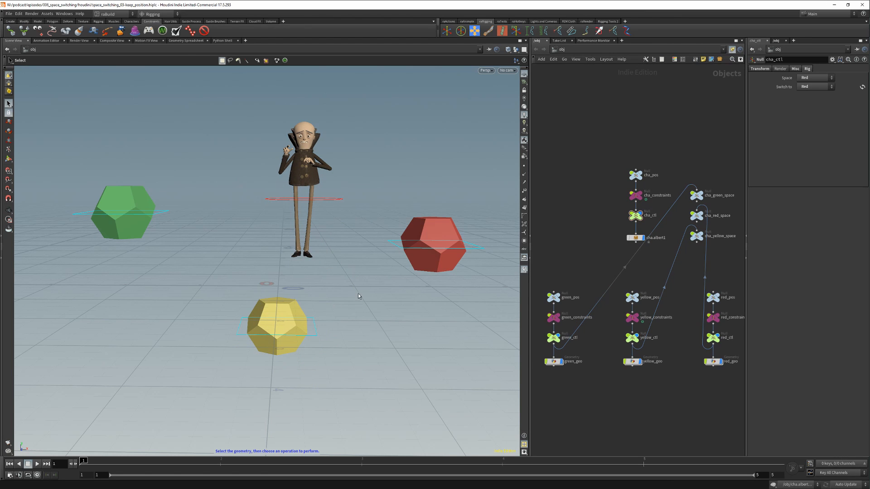
Add a Toggle parameter after Switch to in the Rig folder of cha_ctl's parameter interface.
click(636, 216)
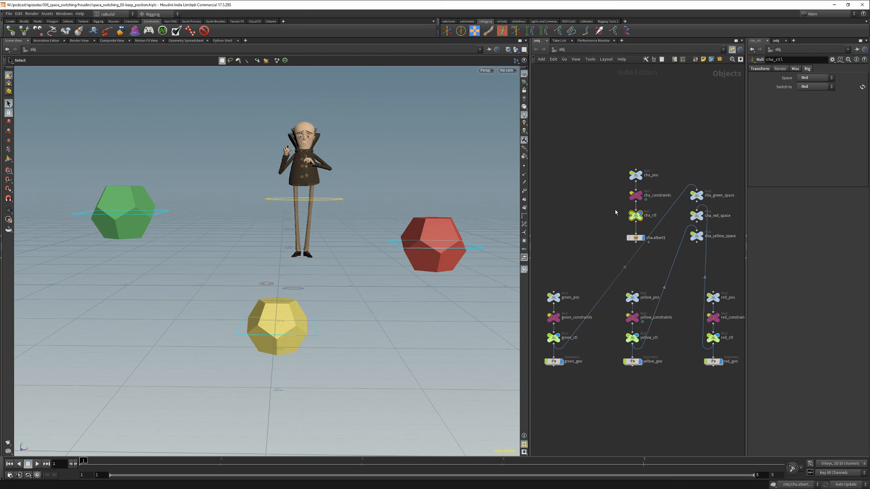
click(832, 59)
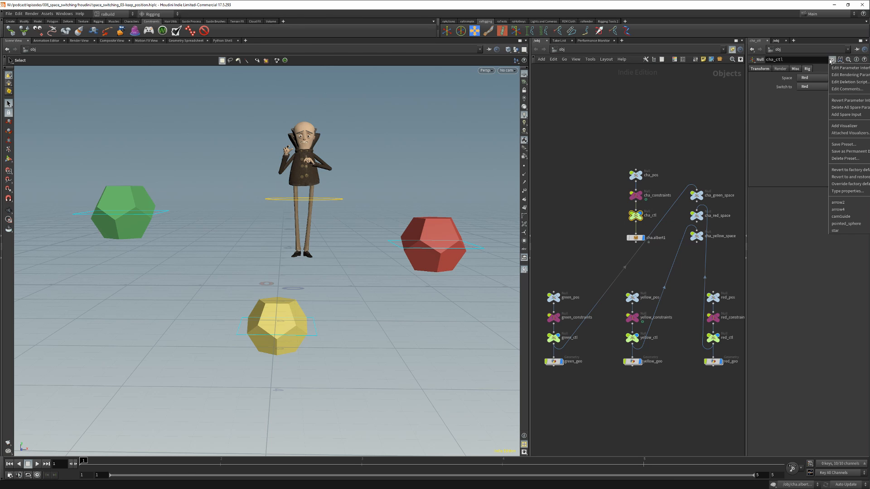
click(850, 67)
drag(272, 119, 398, 54)
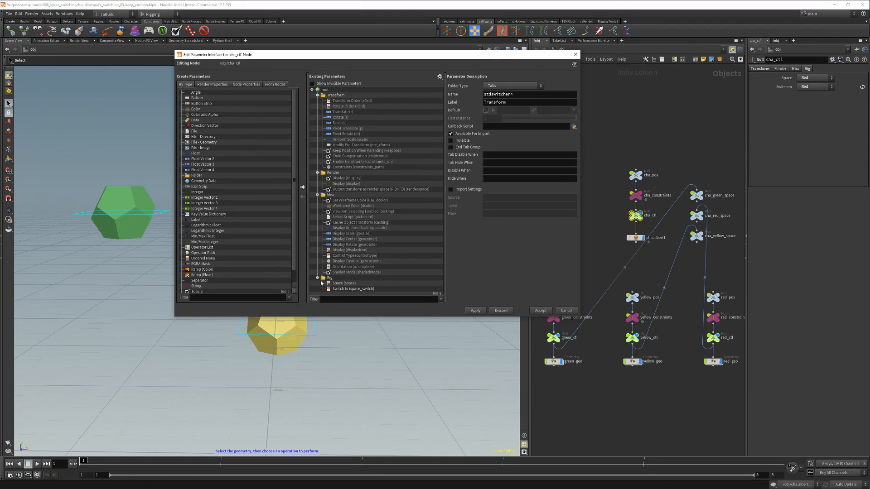
drag(198, 292, 346, 294)
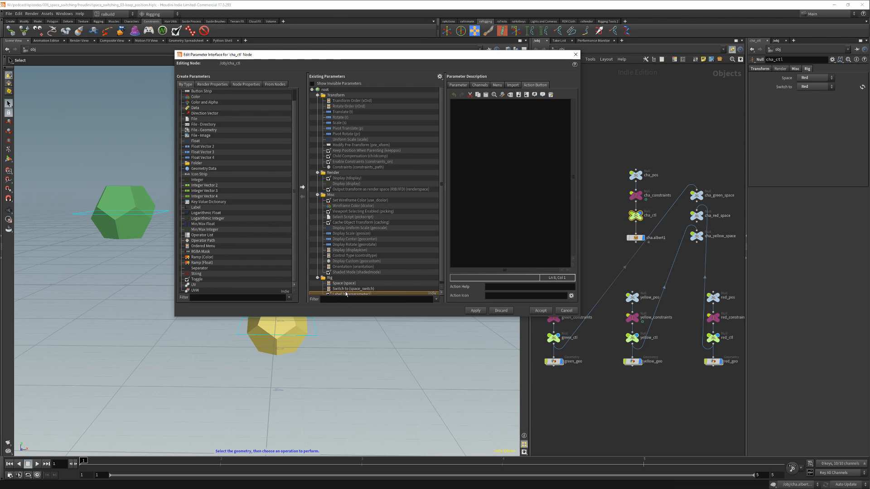
Label the new toggle "Yellow in Character space", name it yellow_in_cha_space, and accept the parameter changes.
double_click(337, 292)
text(Yellow in Character space)
key(Return)
drag(519, 95, 418, 97)
text(yellow_)
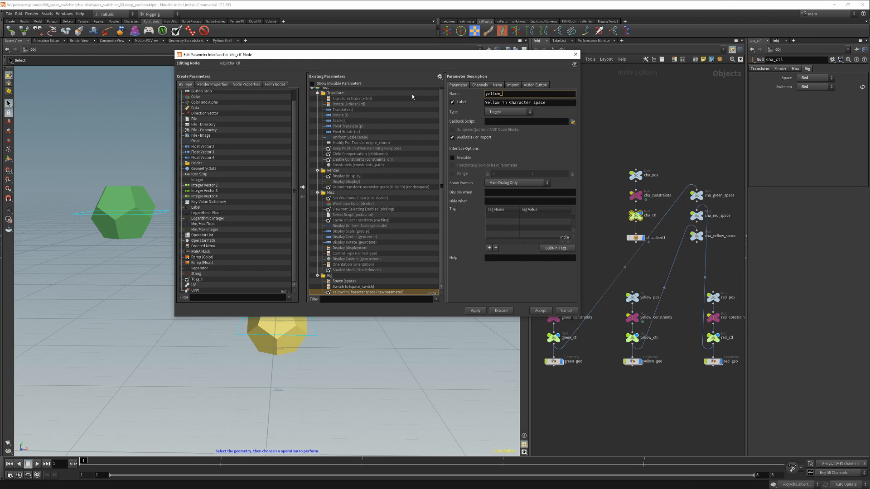
text(in_cha_space)
key(Return)
click(541, 311)
Examine the Space and Switch To options of yellow_ctl to find the index of its Character space.
drag(603, 353, 658, 388)
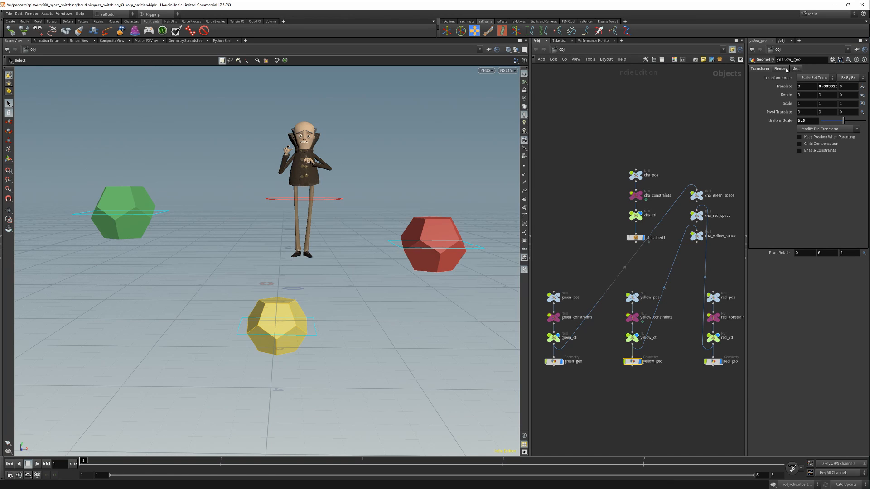
click(633, 337)
right_click(786, 80)
click(802, 126)
click(636, 215)
right_click(809, 94)
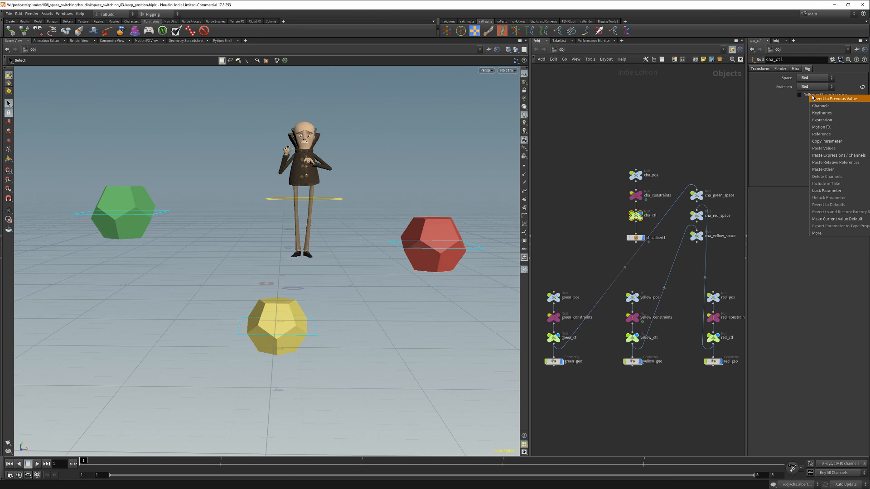
click(670, 379)
click(632, 337)
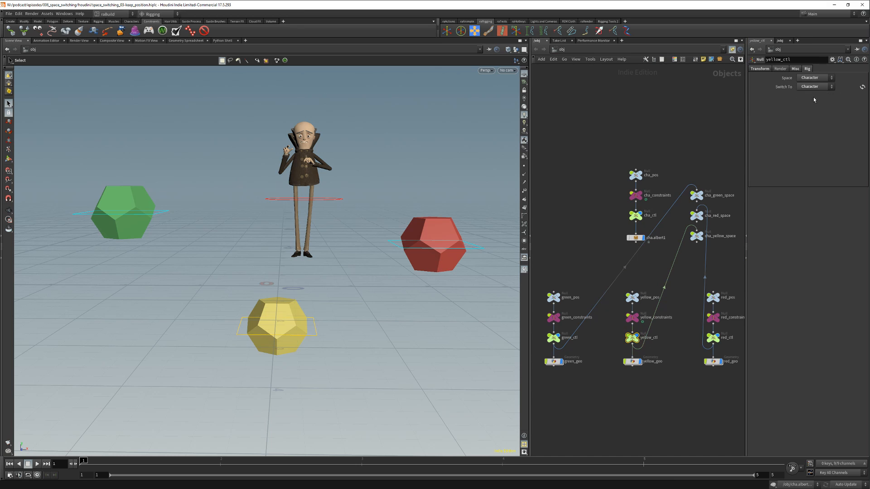
click(809, 91)
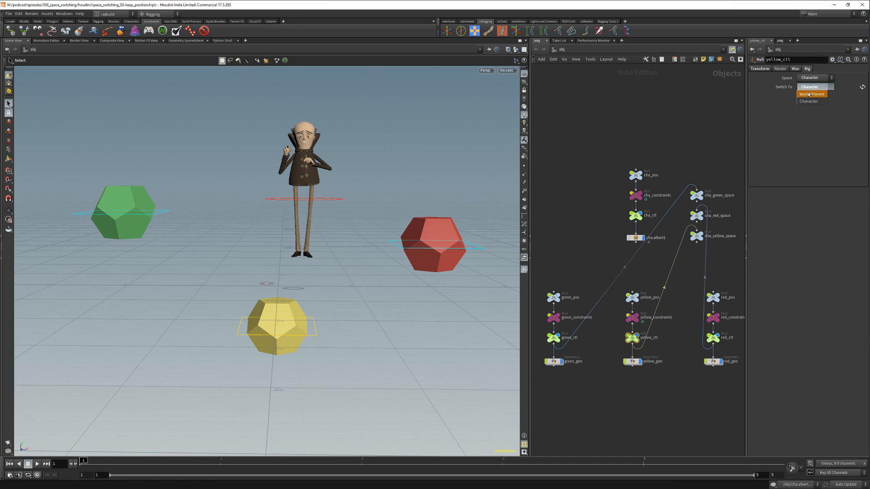
click(810, 101)
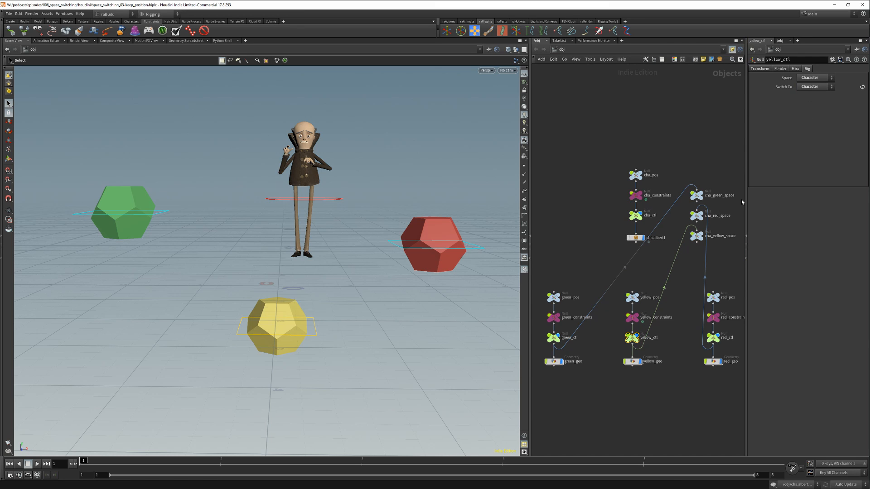
click(806, 79)
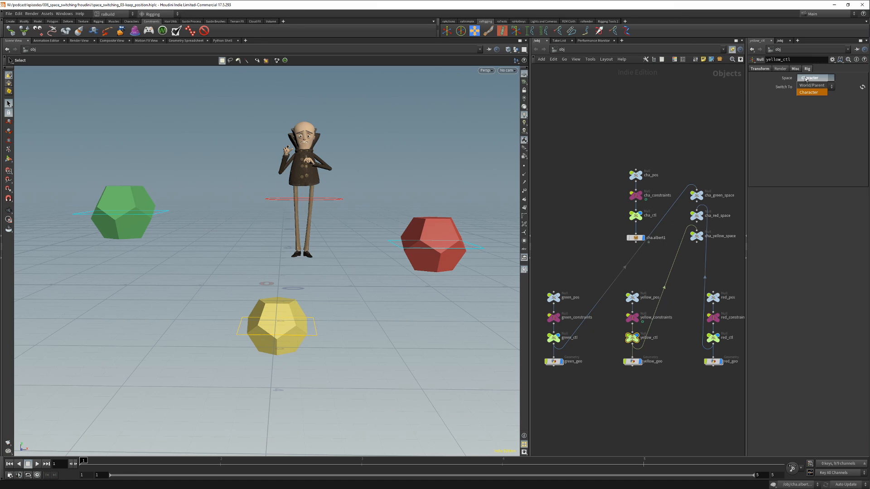
click(780, 82)
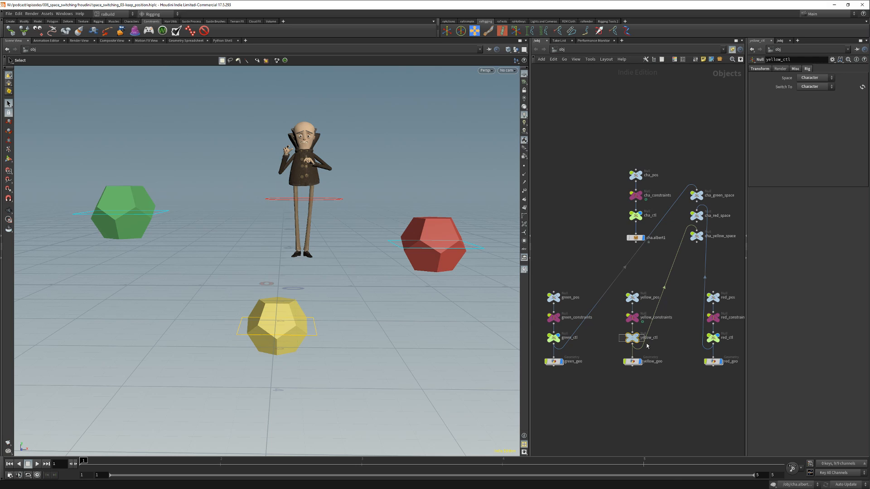
Set the expression of cha_ctl's Yellow in Character space toggle to if( ch('../yellow_ctl/space')== 1, 1, 0).
click(635, 216)
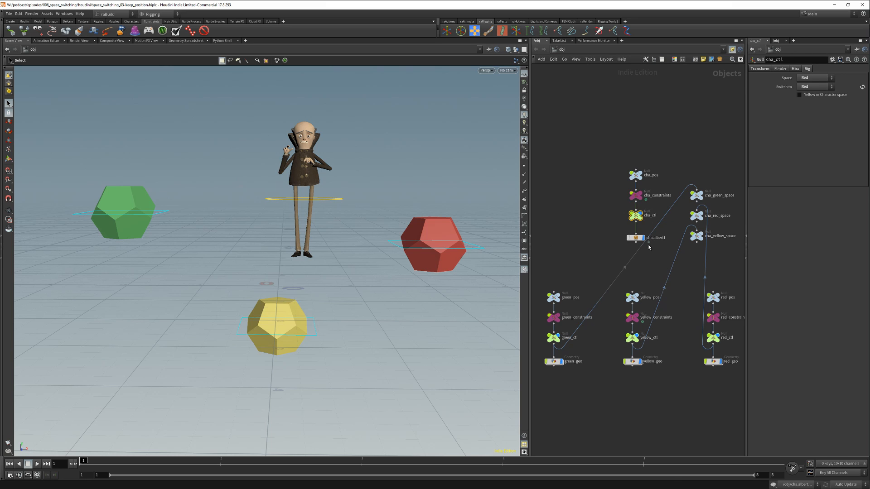
right_click(819, 95)
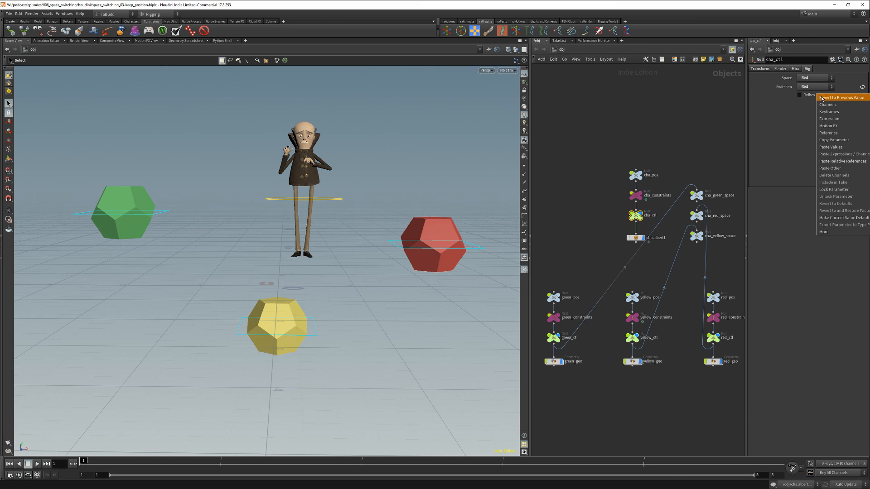
click(830, 119)
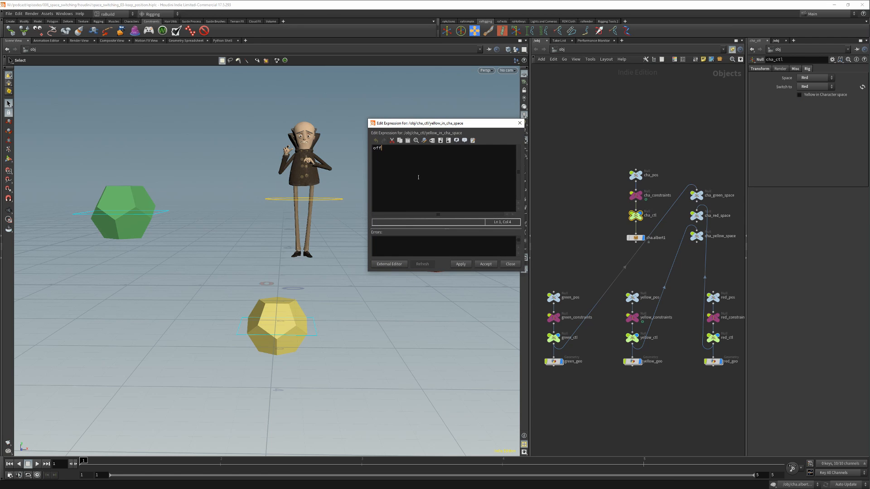
key(BackSpace)
key(BackSpace)
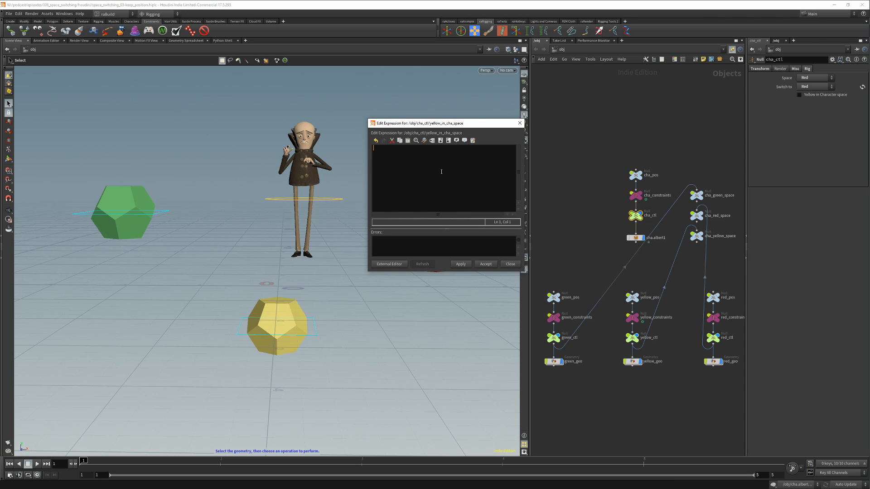
text(if( ch)
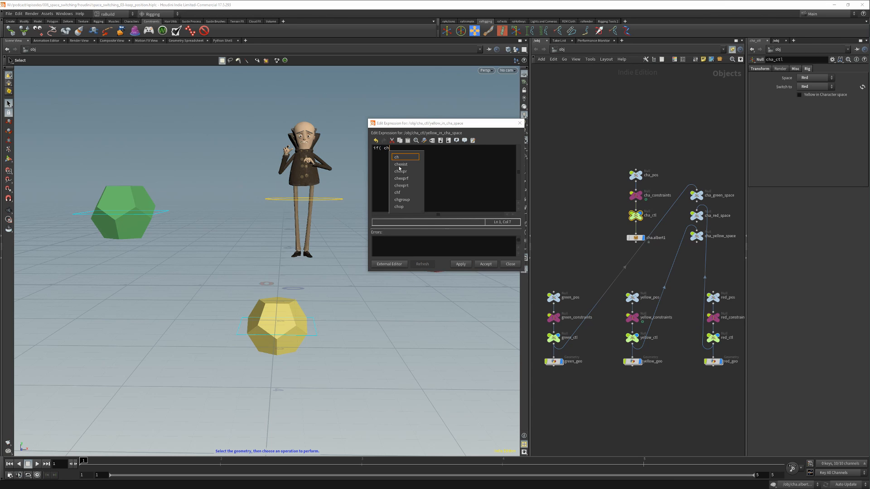
text(()
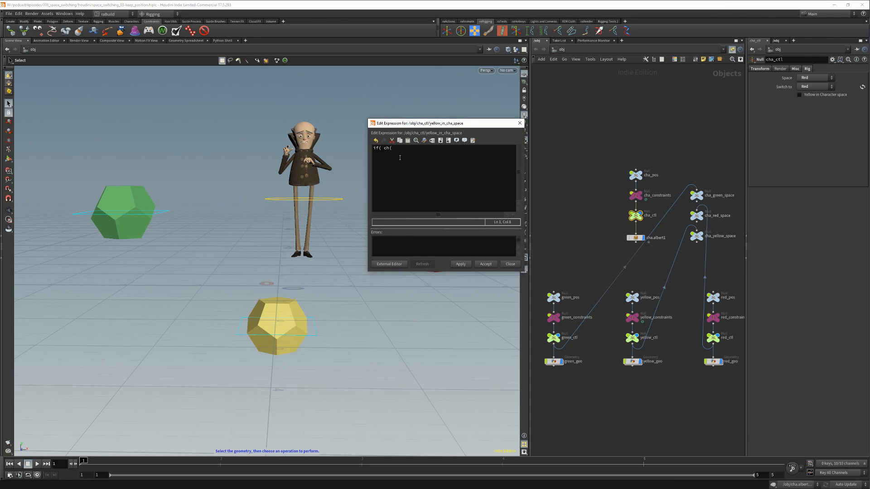
text('../yellow_ct)
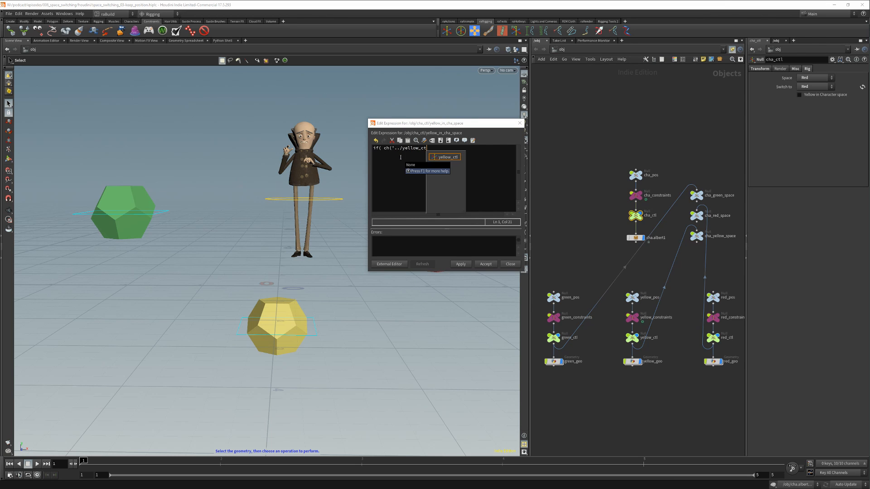
text(l/space')==)
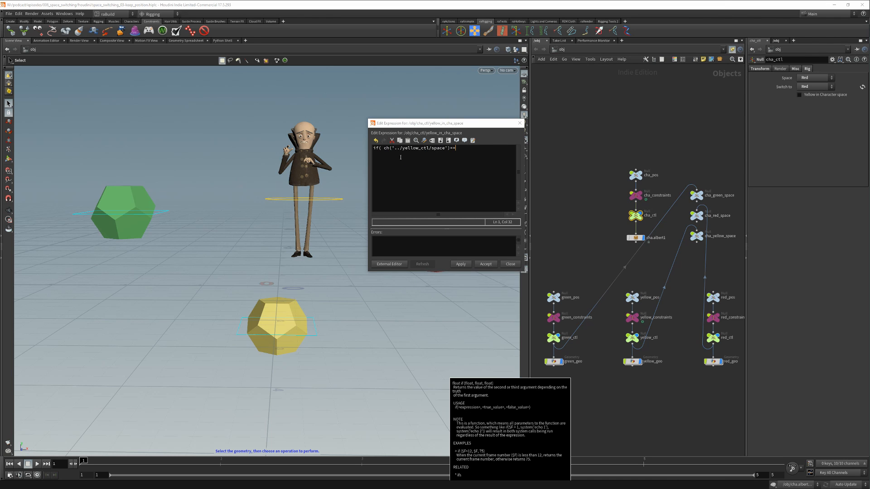
text( 1, 1, 0))
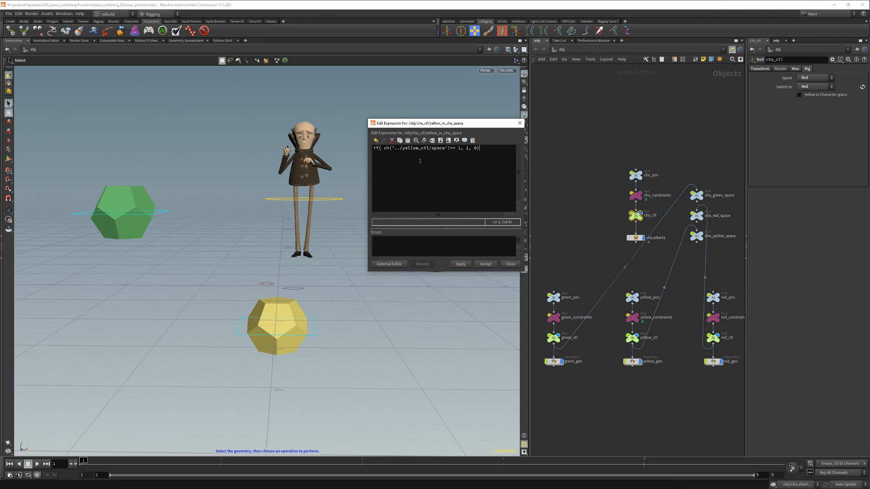
click(632, 338)
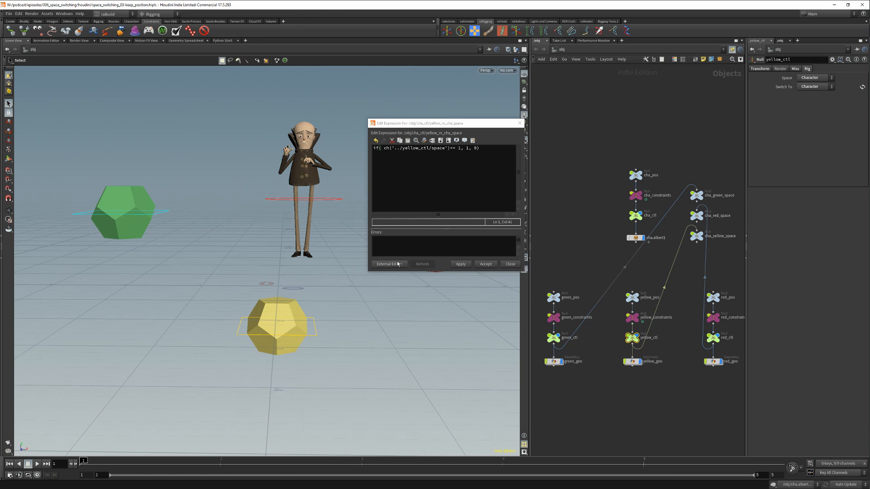
click(486, 264)
click(636, 216)
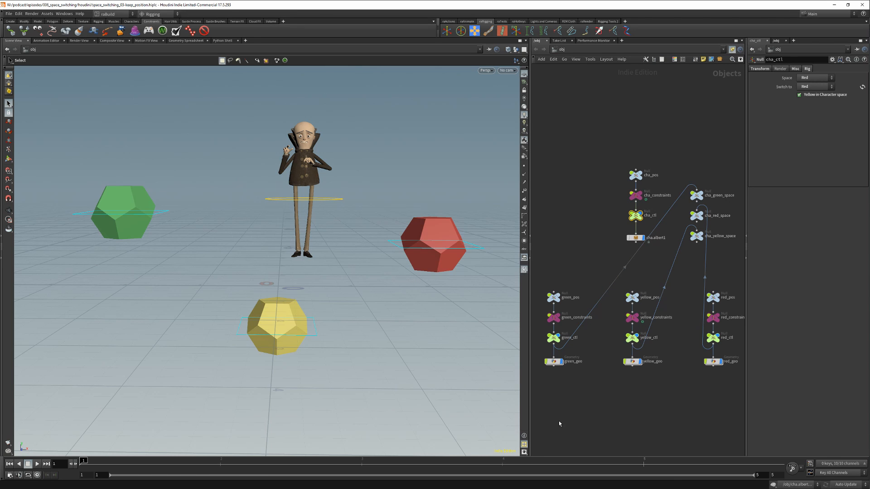
Switch yellow_ctl to World/Parent space and check the Yellow in Character space toggle on cha_ctl.
click(632, 338)
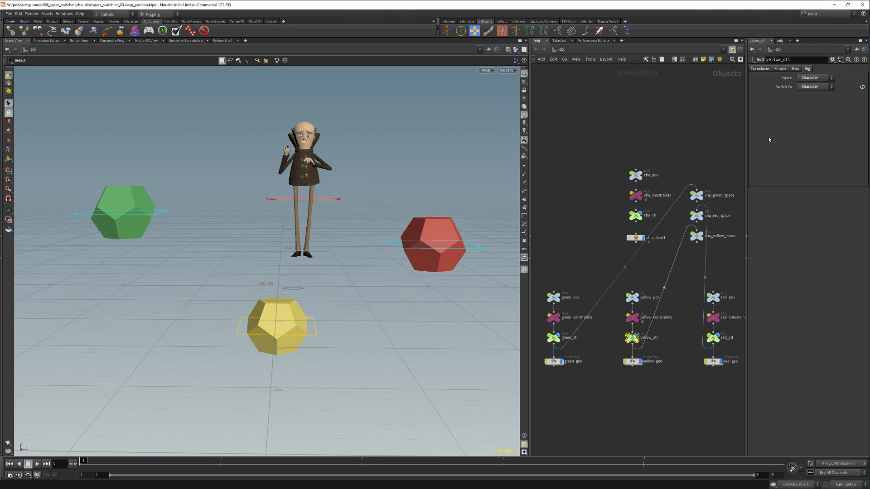
click(819, 89)
click(814, 101)
click(862, 87)
click(636, 216)
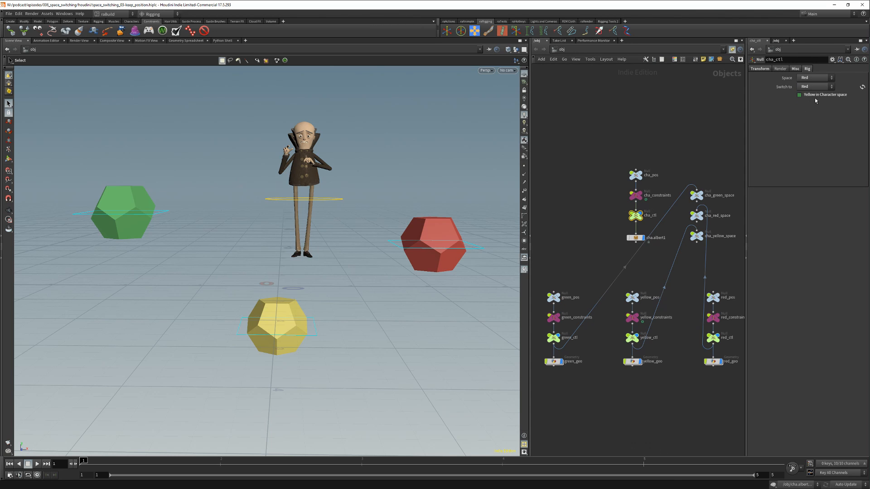
Switch yellow_ctl back to Character space and check the toggle on cha_ctl again.
click(632, 337)
click(825, 89)
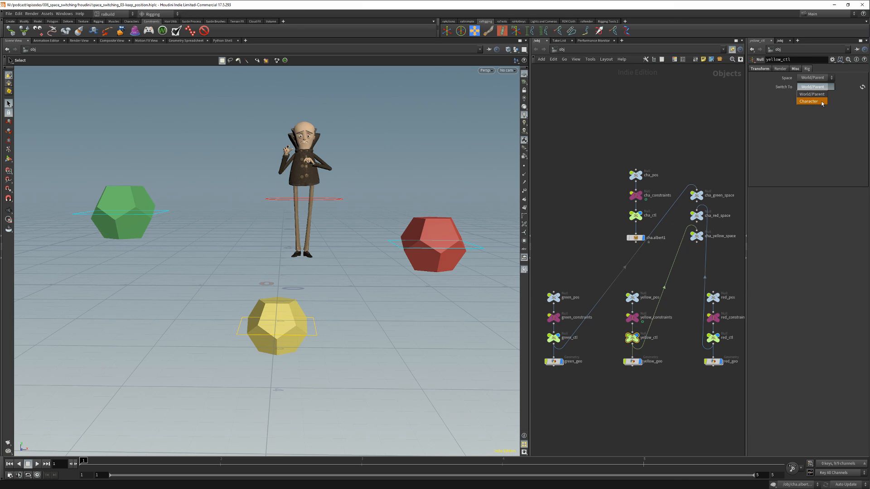
click(818, 97)
click(862, 86)
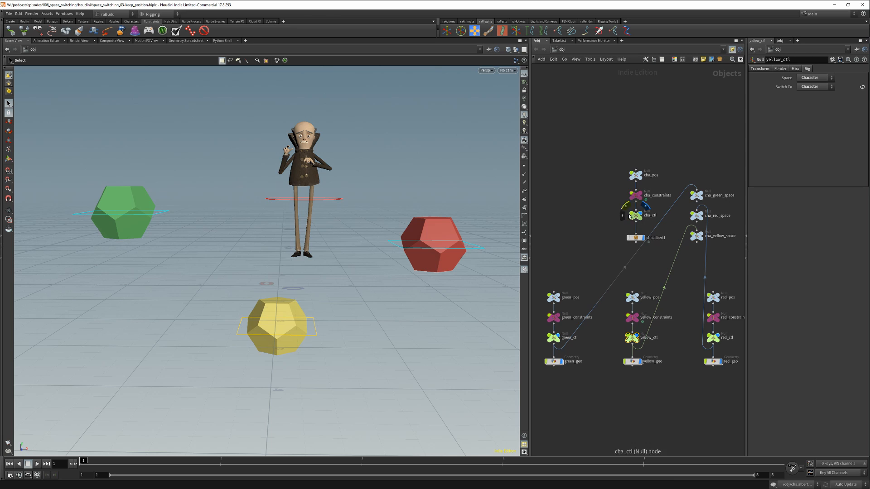
click(635, 195)
click(636, 215)
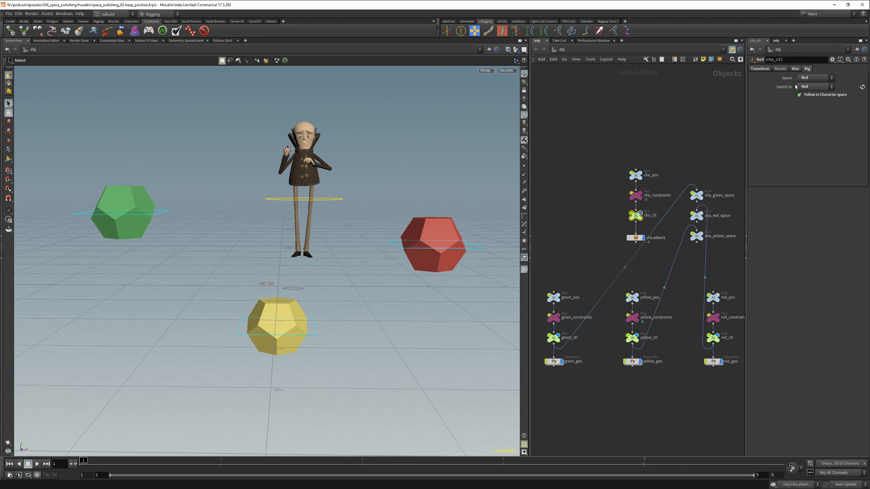
Add yellow_in_cha_space = node.parm('yellow_in_cha_space').eval() below the new_space line in the action script of cha_ctl's Switch to parameter.
click(832, 60)
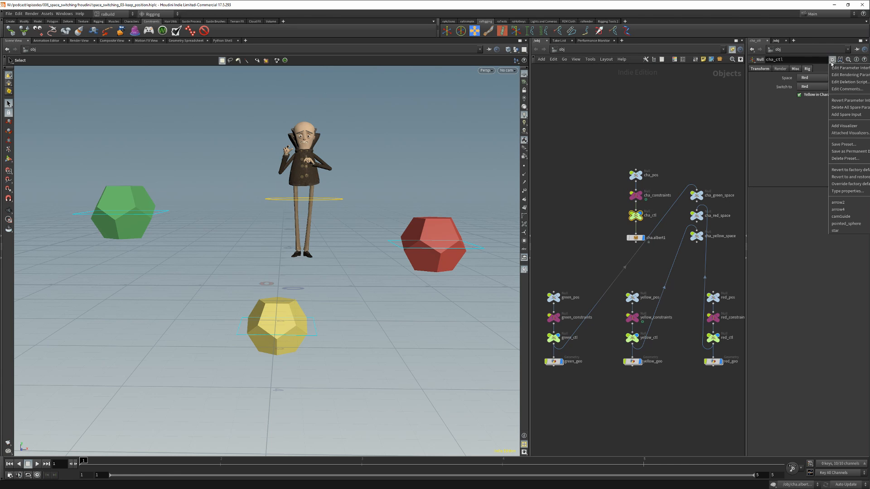
click(846, 67)
drag(473, 52, 458, 73)
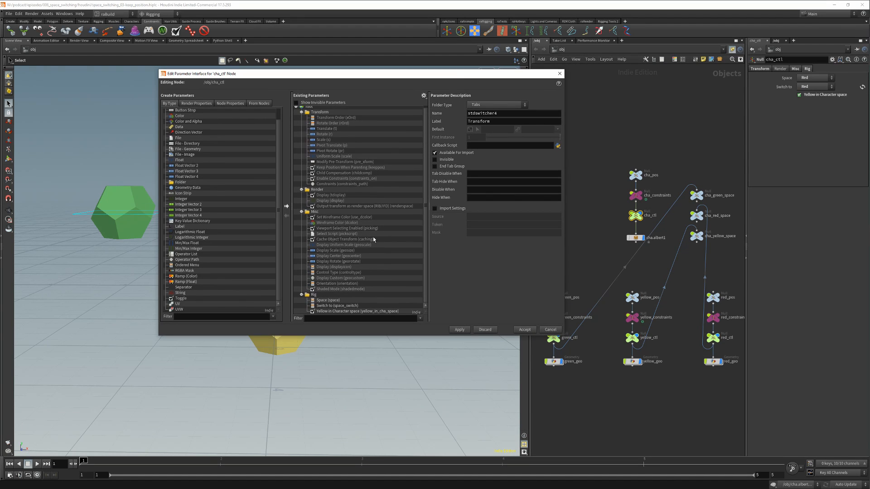
click(346, 312)
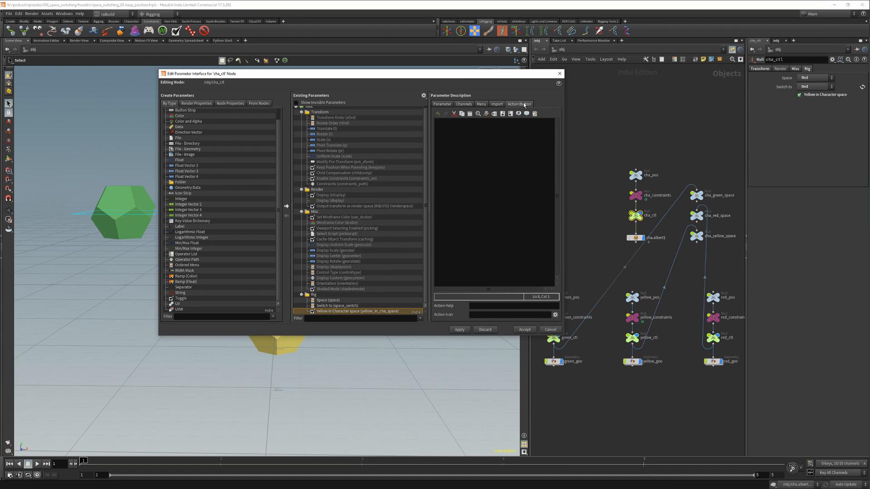
click(346, 306)
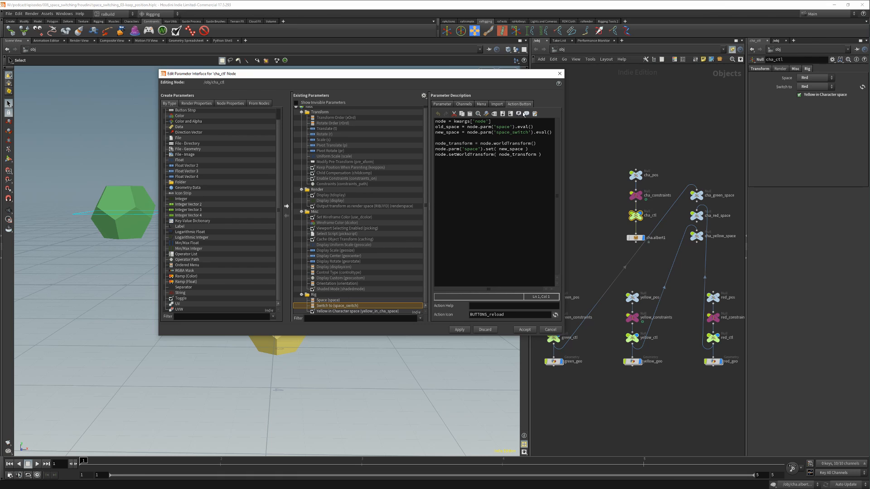
key(Return)
key(Return)
text(yellow_space = node)
key(ctrl+Left)
key(ctrl+Left)
key(ctrl+Left)
text(in_cha_)
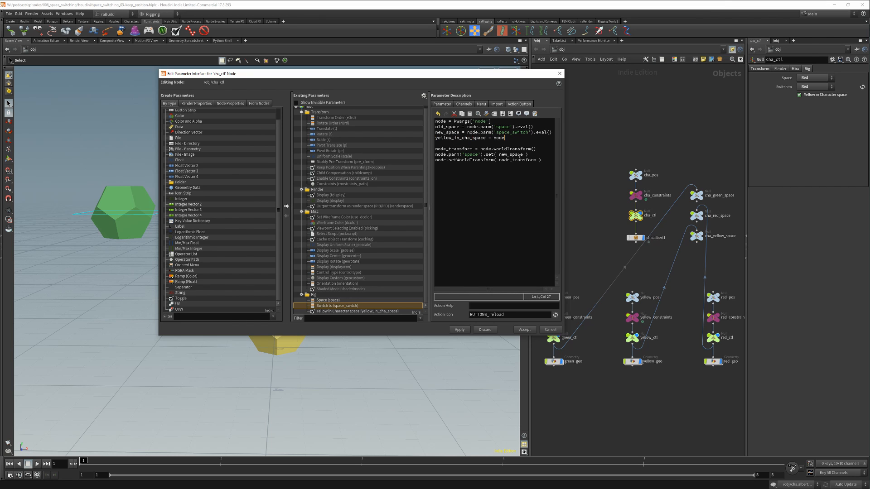
text(.parm(')
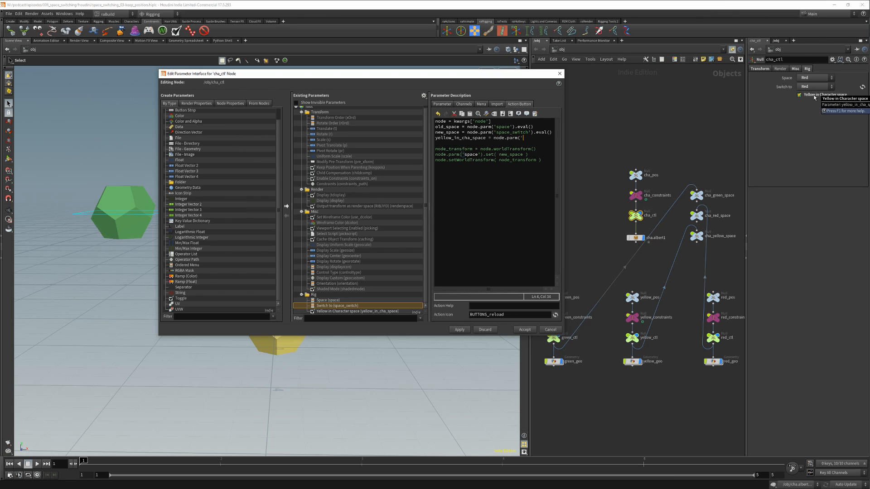
text(yellow_in_cha_space').eval)
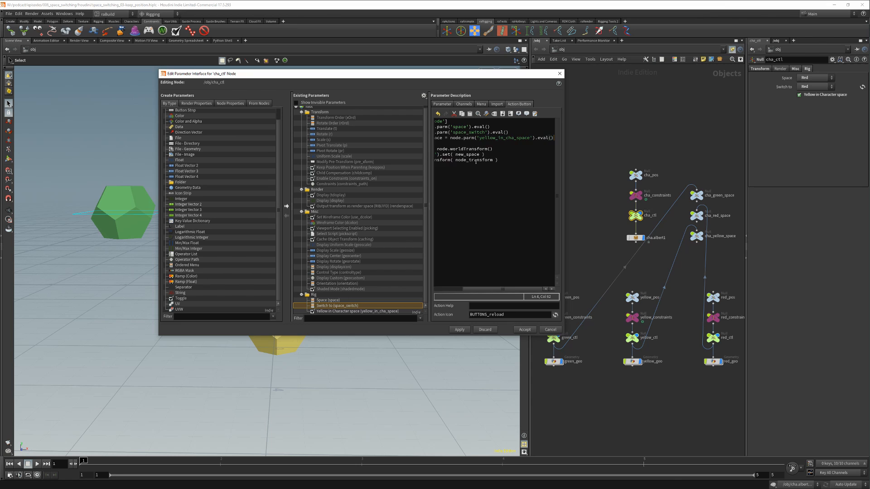
Insert the condition if(yellow_in_cha_space == 0): above the node_transform line in cha_ctl's Switch to action script.
key(Home)
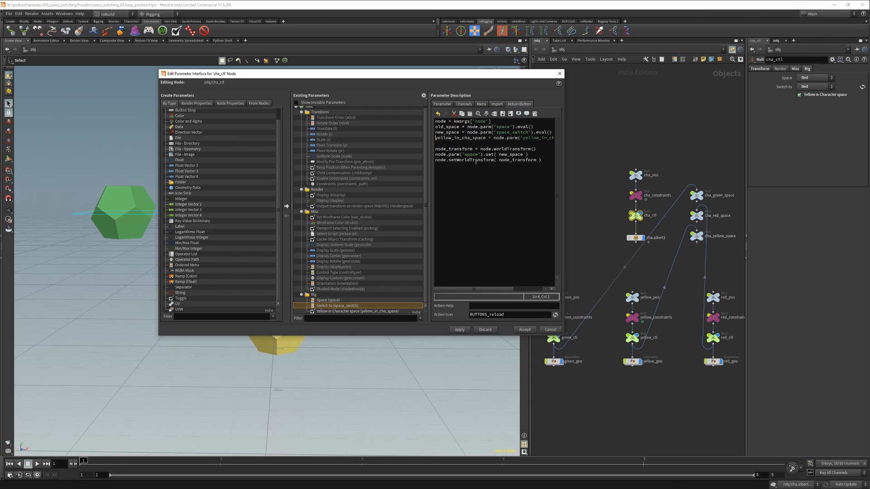
key(Down)
key(Return)
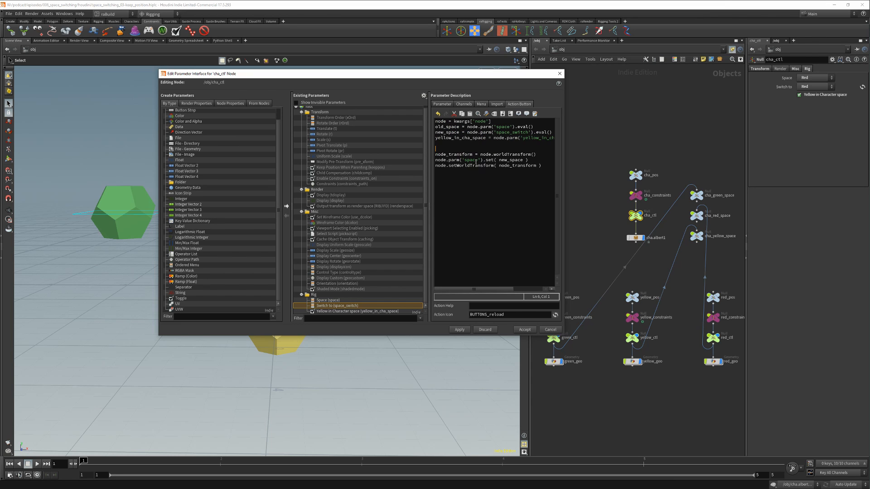
text(if()
text(yellow_in_cha)
text(_c)
text(pace))
key(Home)
key(End)
key(Left)
text(== 0):)
Indent the node_transform, space set and setWorldTransform lines so they belong to the if block.
key(Down)
key(Home)
key(Tab)
key(Down)
key(Home)
key(Tab)
key(Down)
key(Home)
key(Tab)
Add an else branch with hou.ui.displayMessage('Cannot switch to yellow space') to the script, and apply and accept the parameter changes.
key(Down)
key(Home)
text(else:)
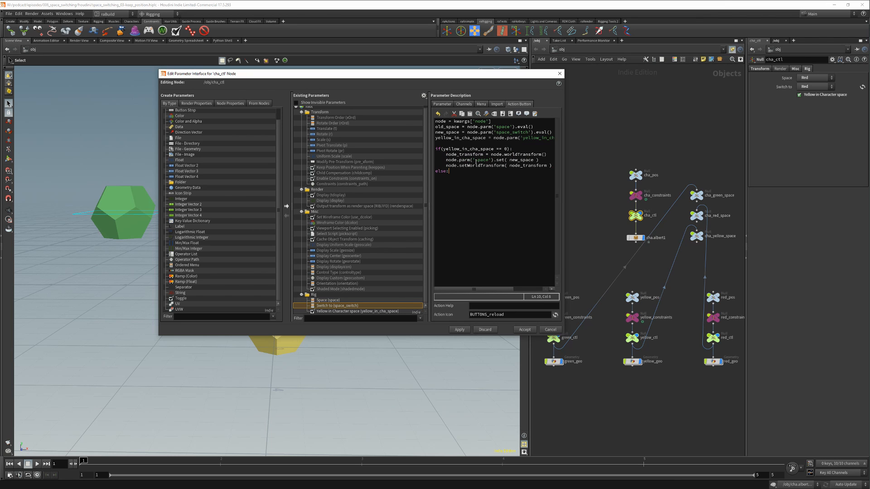
text(hou.ui.)
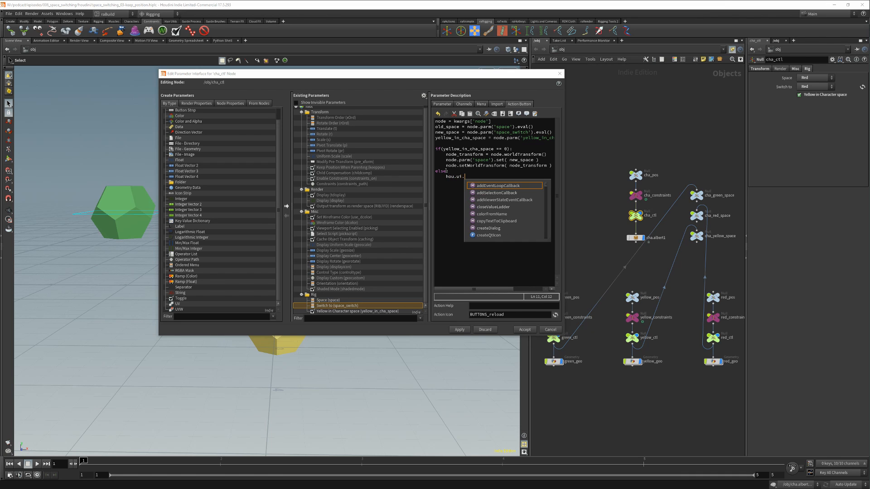
text(displa)
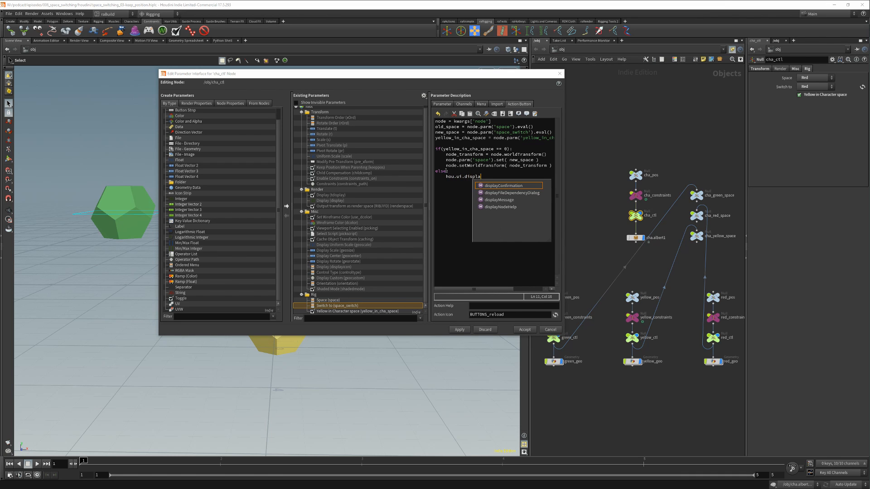
text(yMessage()
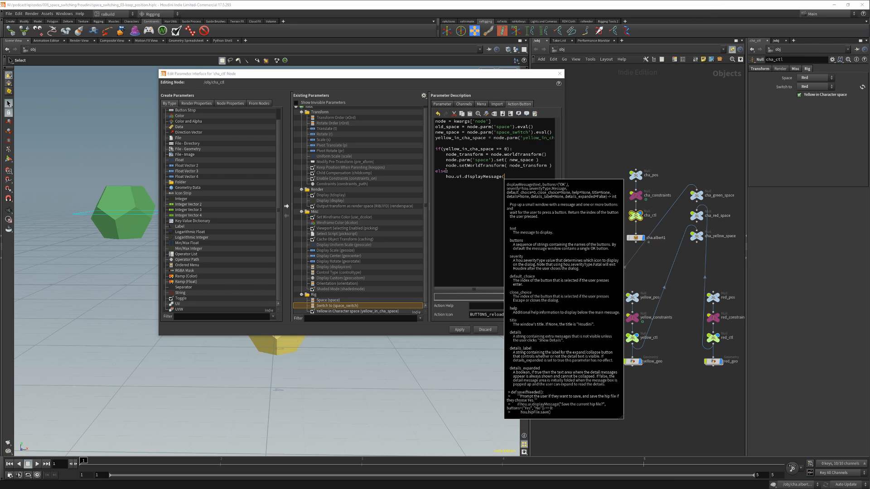
text('Cannot switch to )
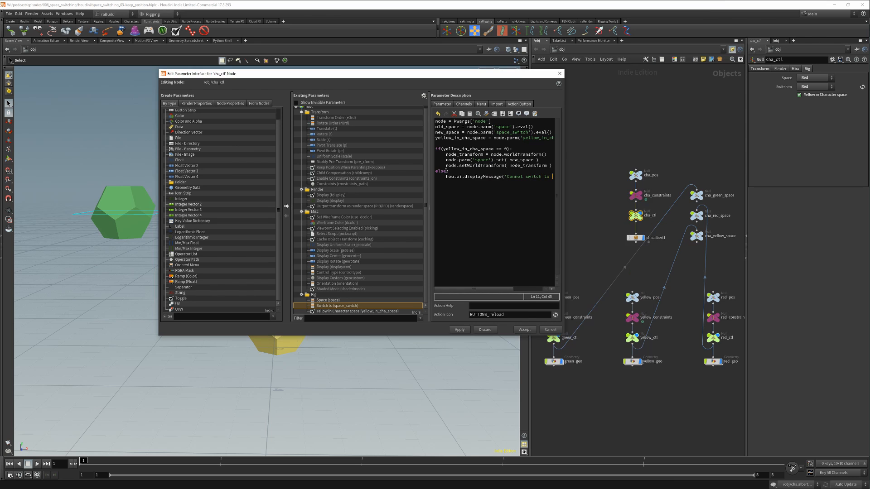
text(yellow space'))
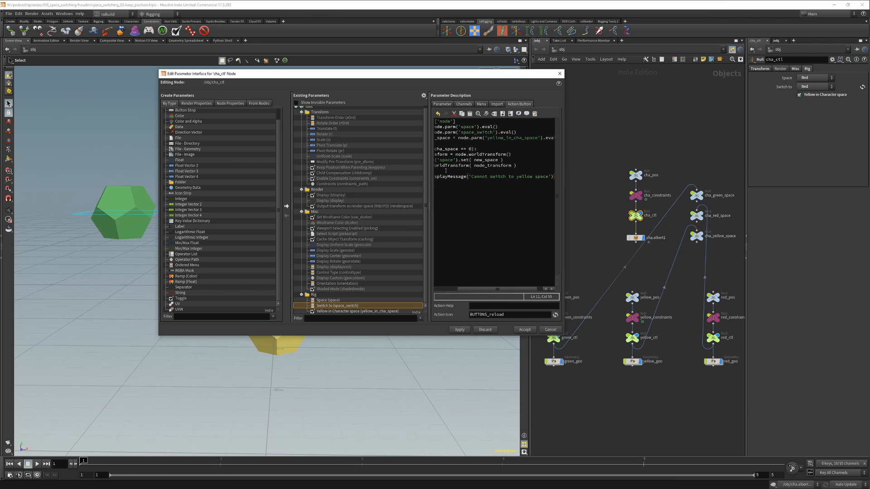
click(459, 330)
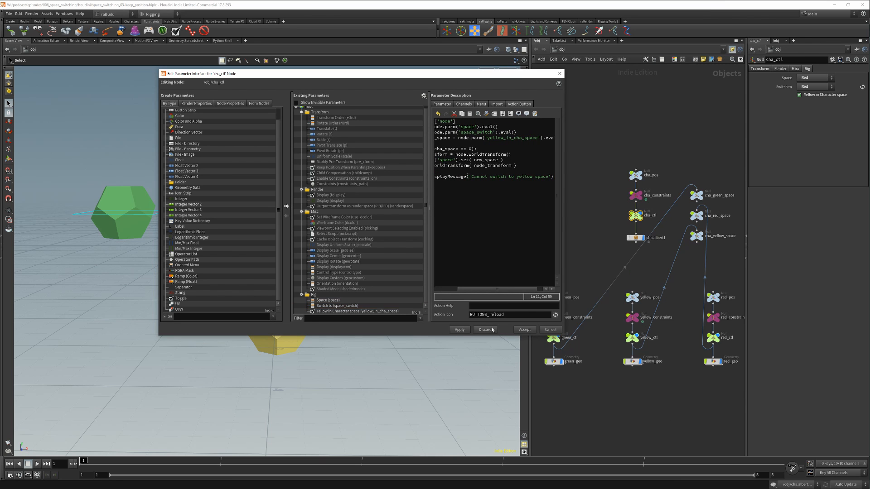
click(524, 330)
Try to switch cha_ctl to Yellow space while yellow_ctl is in Character space, and dismiss the message.
click(633, 338)
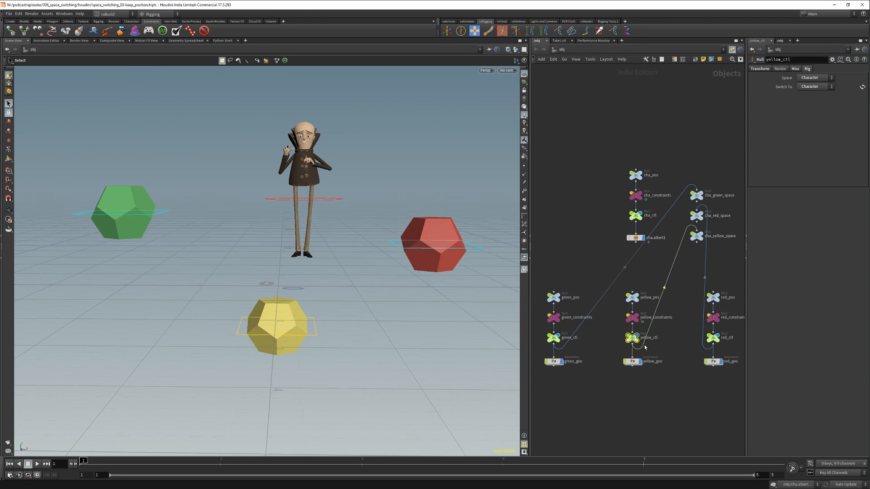
click(636, 216)
click(809, 115)
click(863, 87)
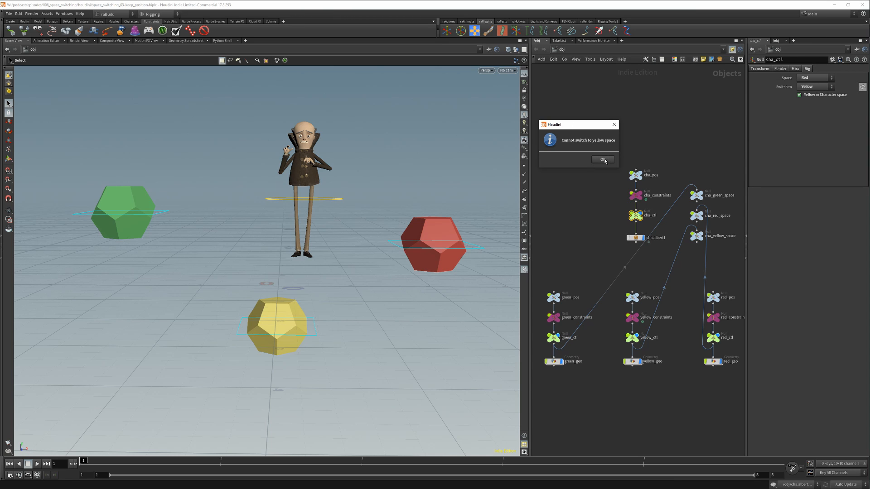
click(607, 161)
Switch yellow_ctl to World/Parent space.
click(632, 338)
click(813, 87)
click(863, 88)
Switch cha_ctl to Yellow space.
drag(605, 207, 657, 225)
click(809, 88)
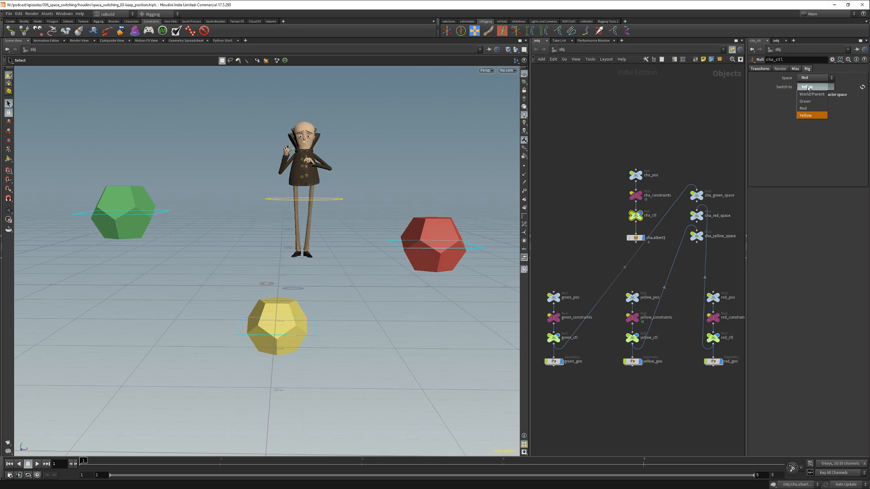
click(811, 112)
click(862, 89)
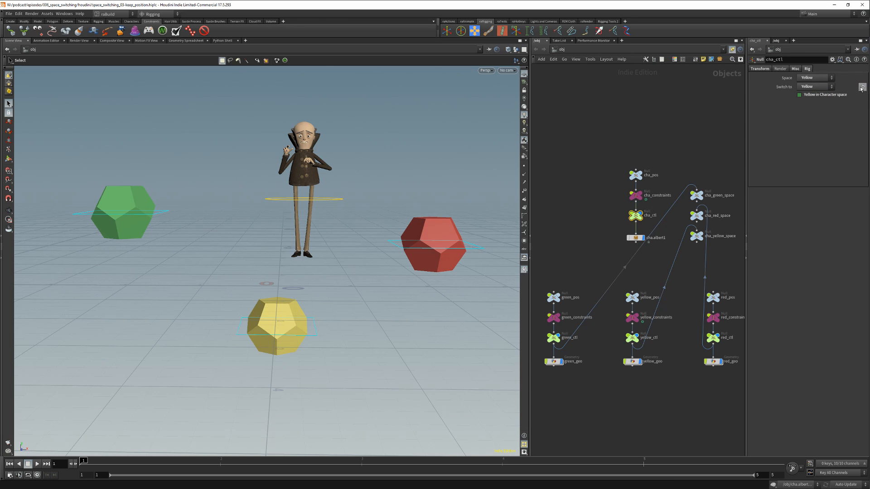
Rotate yellow_ctl to test whether the character follows it, and undo the rotation.
click(319, 340)
key(r)
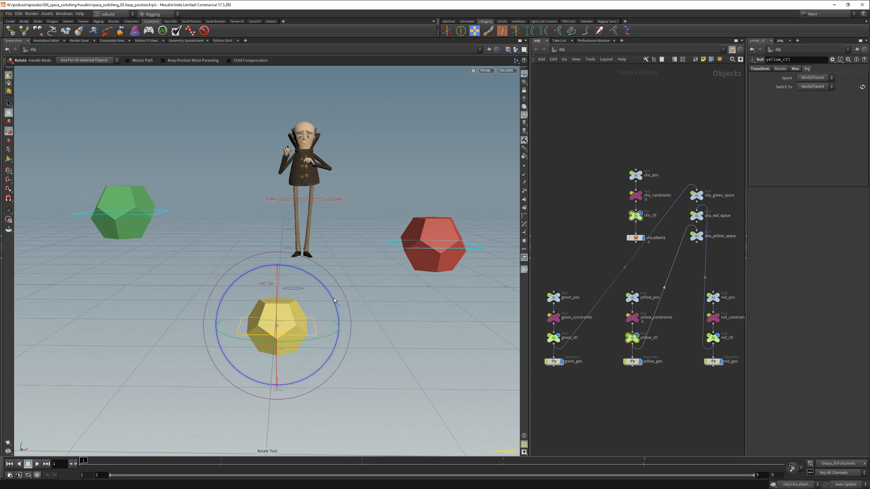
drag(333, 290, 341, 310)
key(ctrl+z)
key(Escape)
click(368, 401)
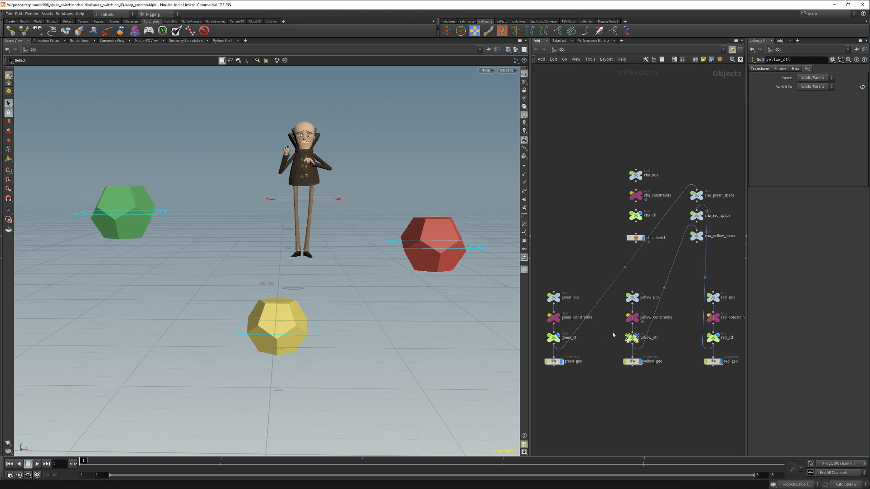
Add a toggle labelled Is Character in Yellow Space below Switch To in yellow_ctl's Rig folder and accept the interface.
click(632, 338)
click(838, 58)
click(848, 67)
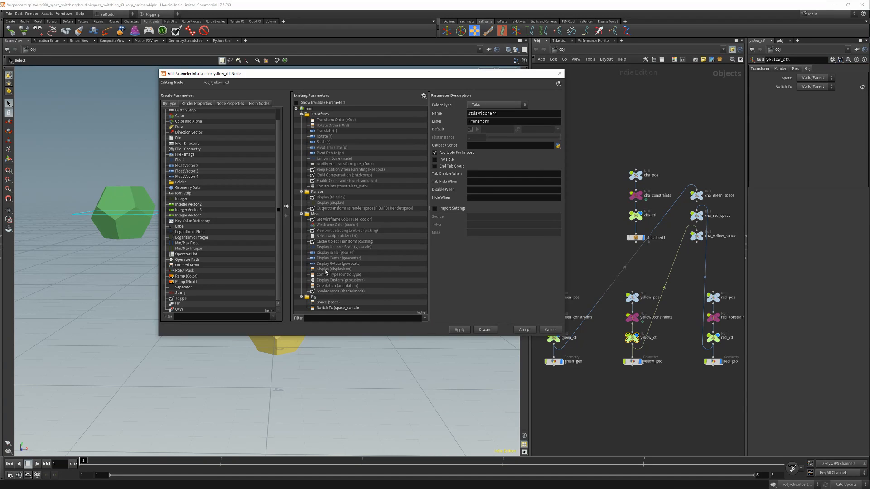
drag(182, 304, 331, 316)
text(Is Charac)
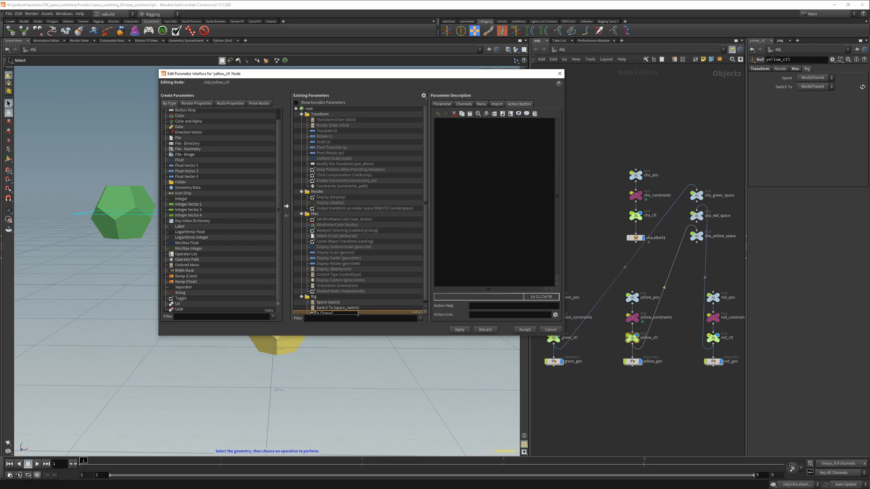
text(ter in Yellow Space)
key(Return)
click(443, 104)
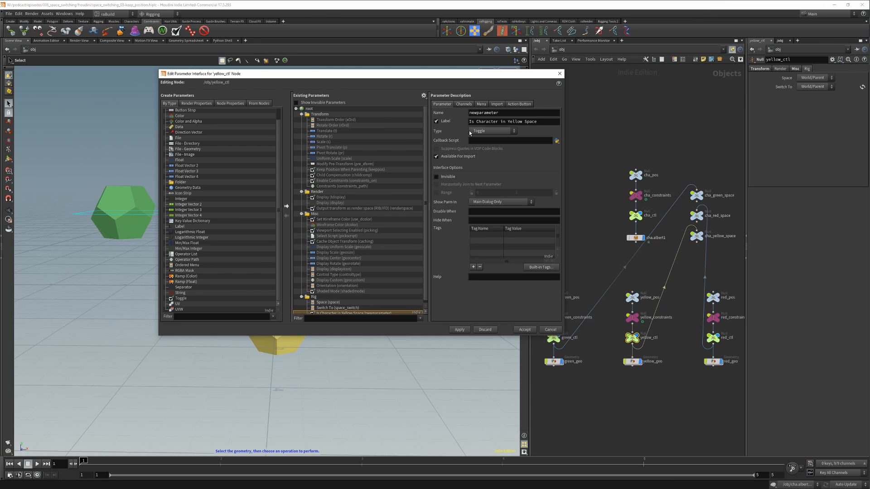
click(524, 330)
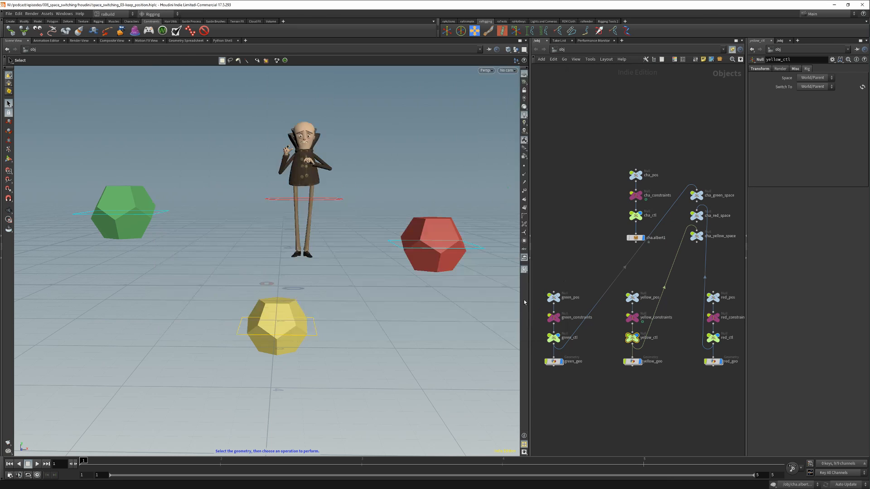
Check the order of the Space options on cha_ctl without changing the selection.
click(636, 216)
click(805, 78)
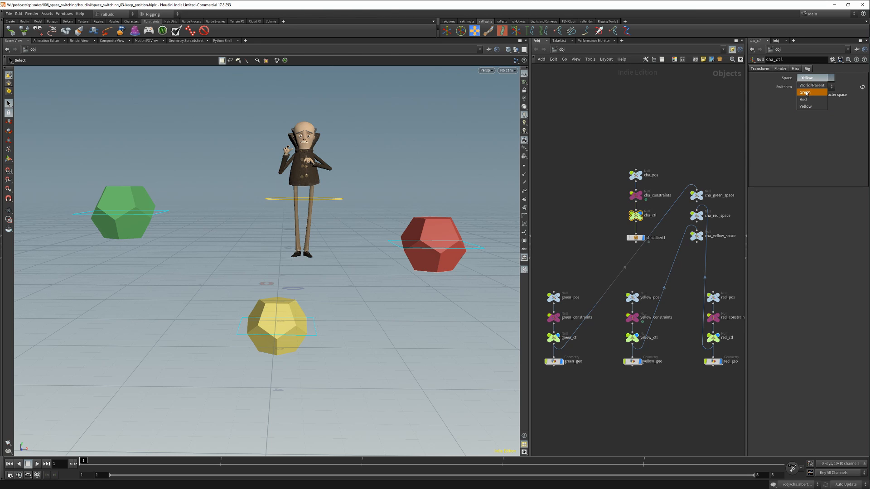
click(772, 114)
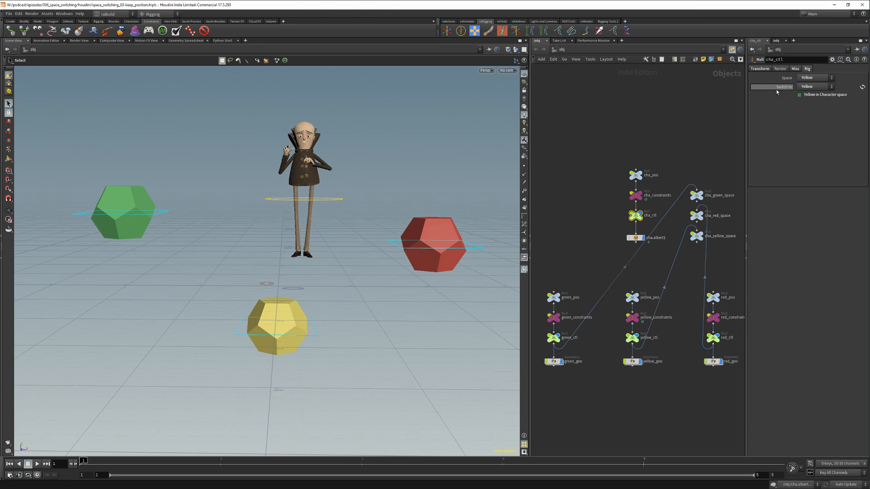
Set the expression of yellow_ctl's Is Character in Yellow Space toggle to if( ch("../cha_ctl/space")==3, 1, 0).
click(632, 343)
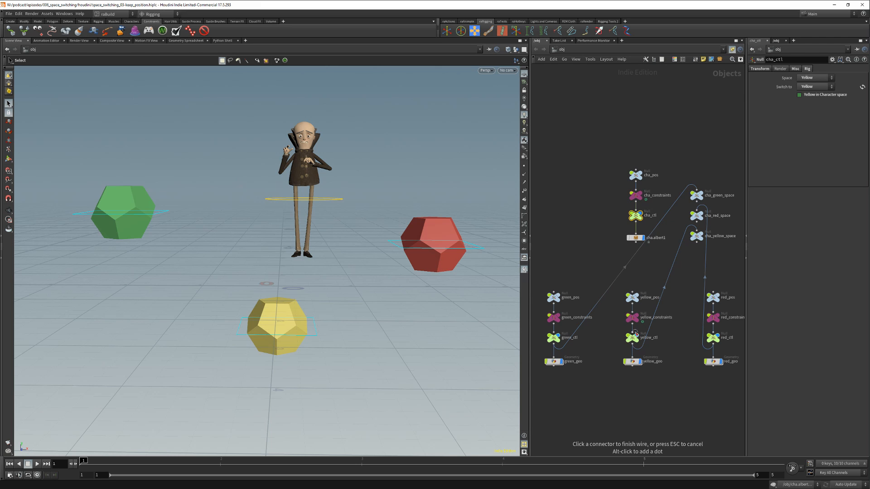
click(634, 335)
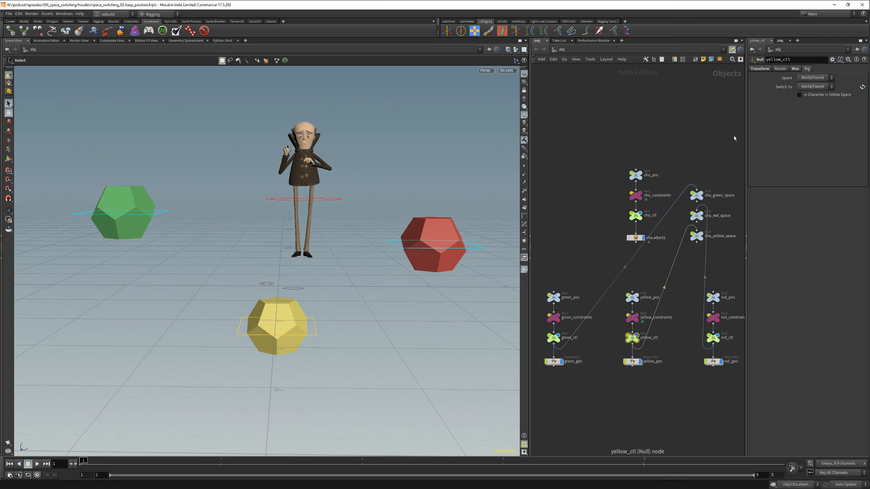
right_click(811, 97)
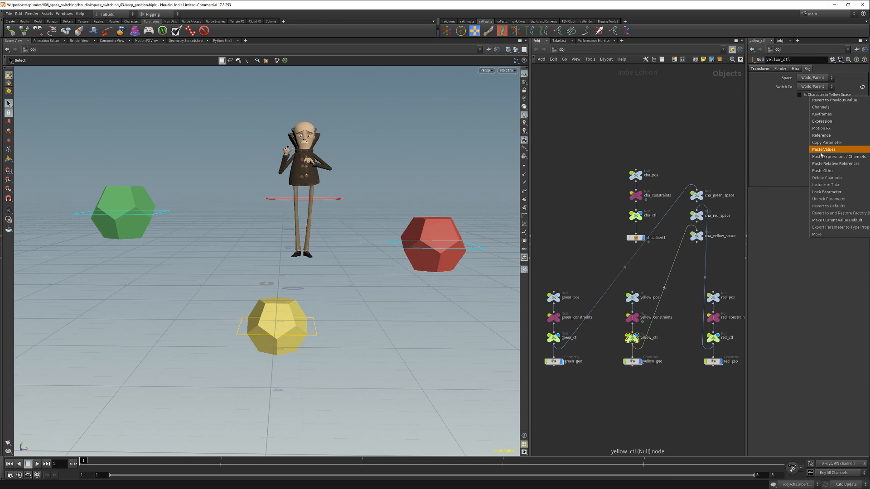
click(822, 121)
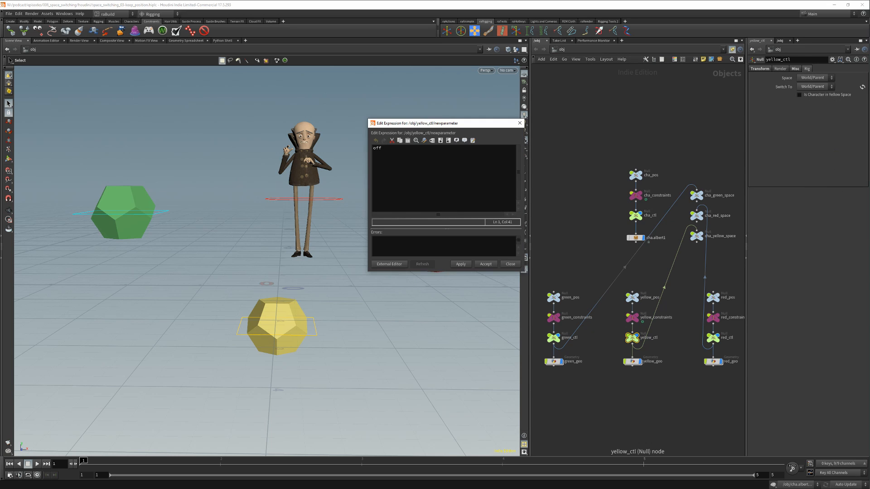
text(if( ch(")
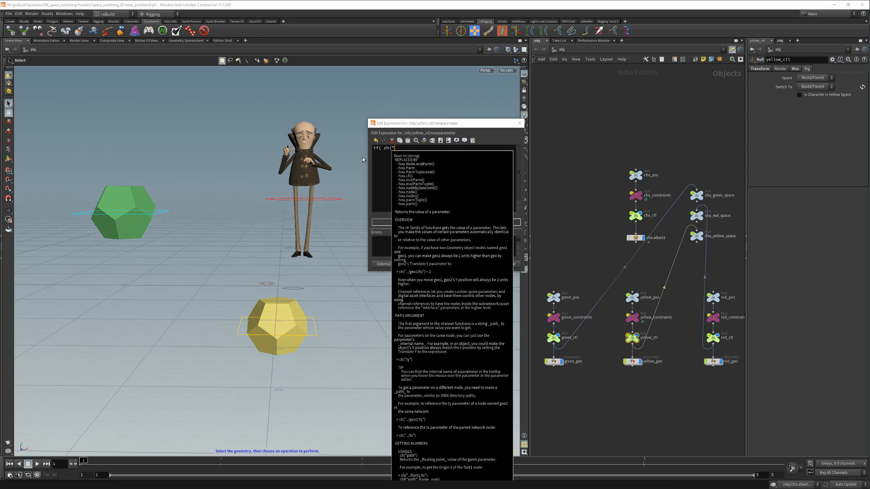
key(BackSpace)
text(2)
text(../)
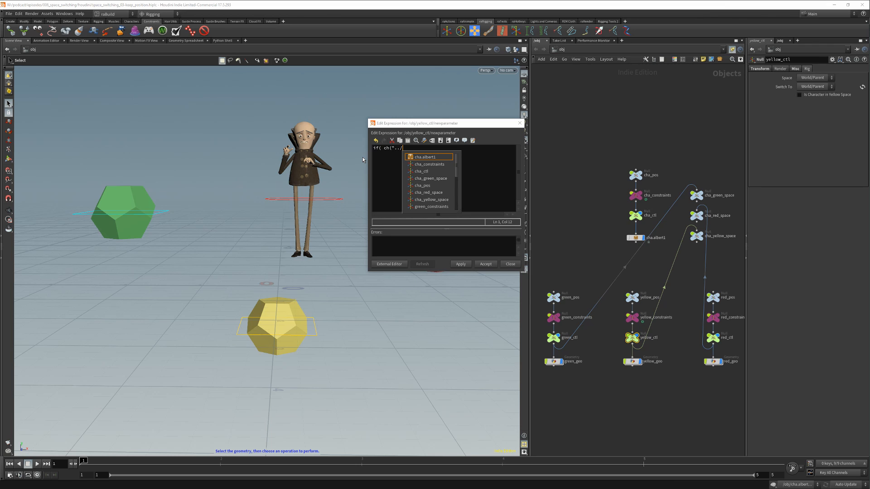
text(cha_)
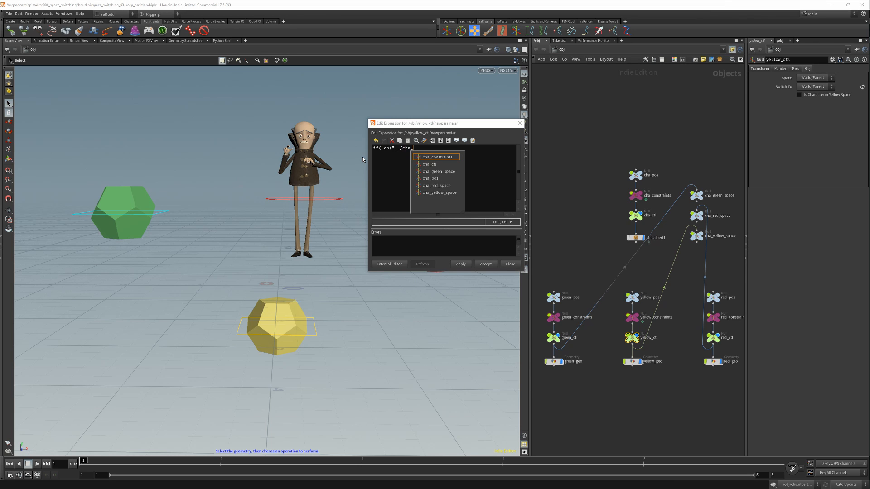
text(ctl/sp)
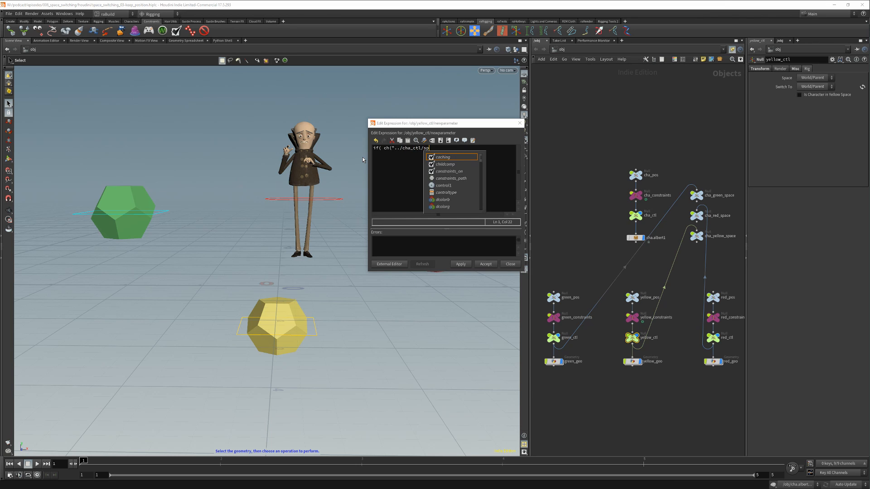
text(ace") )
text(=3, 1, 0)
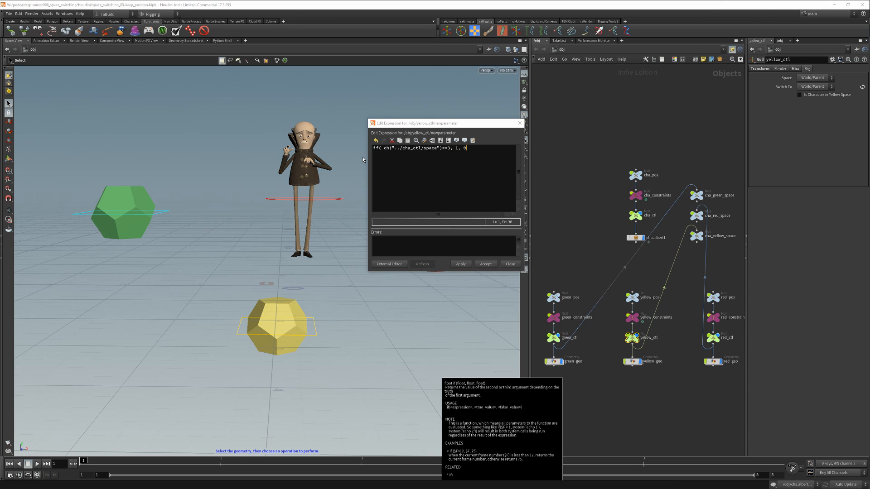
text())
click(484, 264)
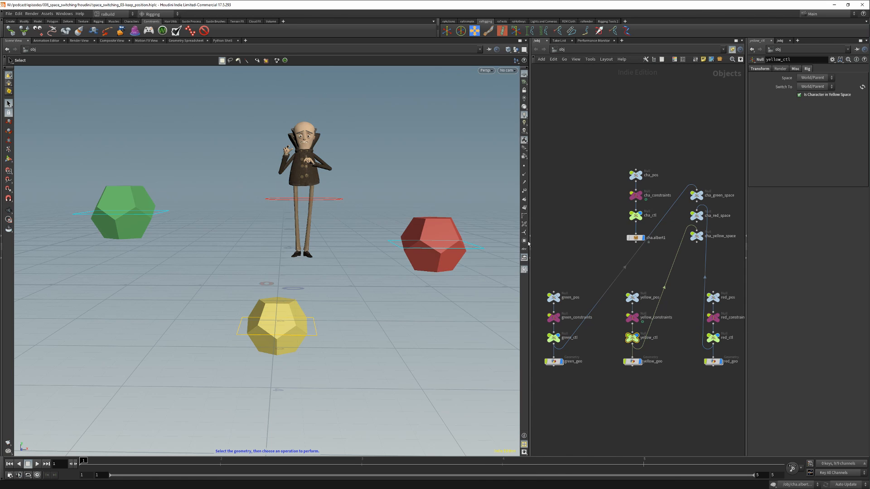
Set the parameter name of yellow_ctl's Is Character in Yellow Space toggle to cha_in_yellow_space and apply the change.
click(832, 59)
click(847, 192)
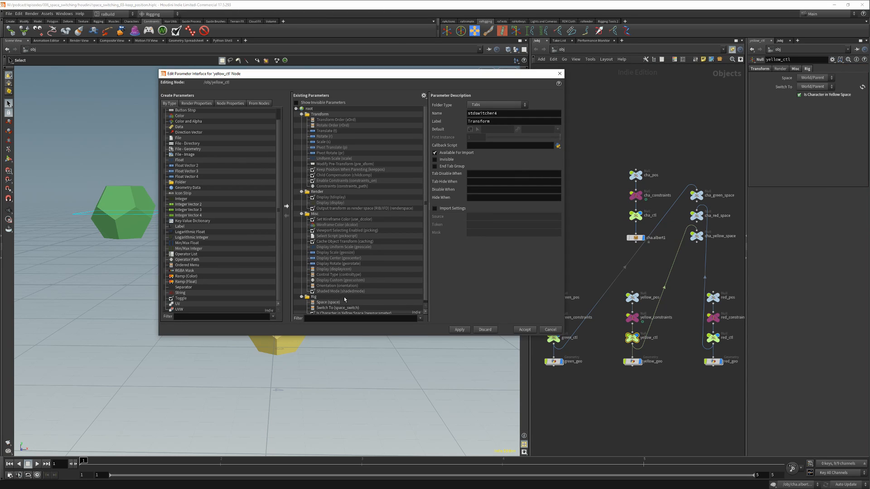
click(340, 312)
double_click(484, 113)
text(cha_)
text(in_ye)
text(ellow_space)
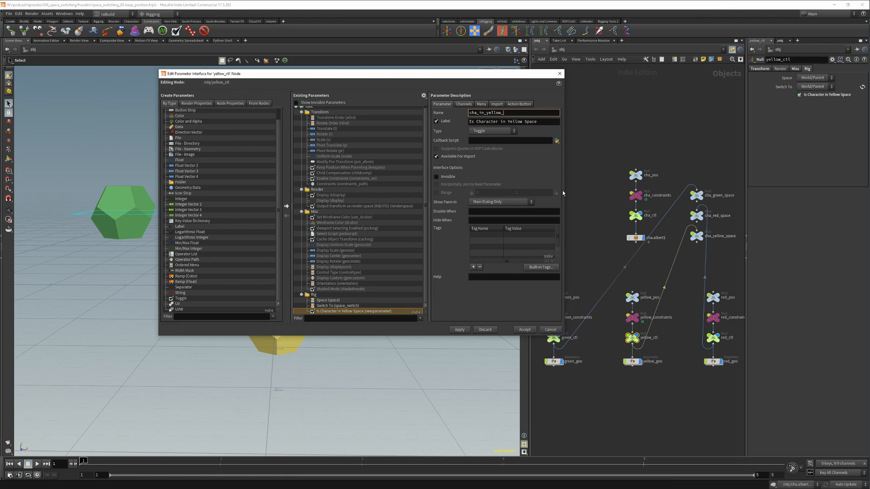
key(Return)
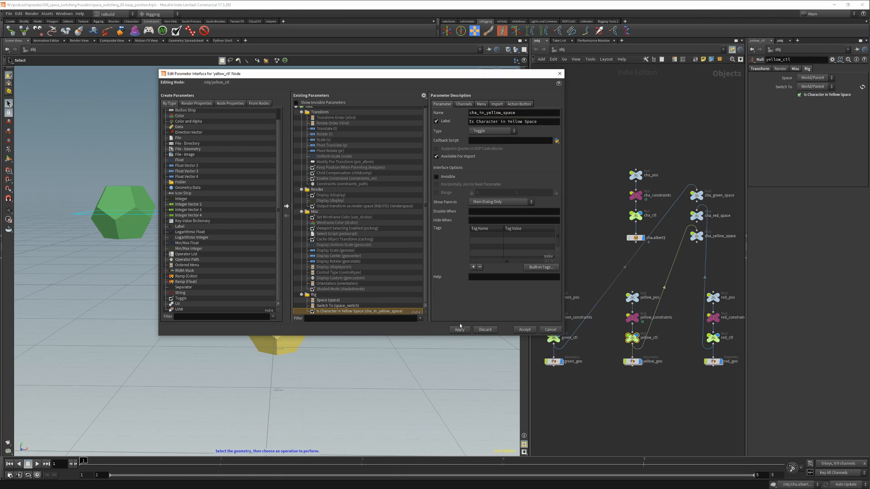
click(460, 329)
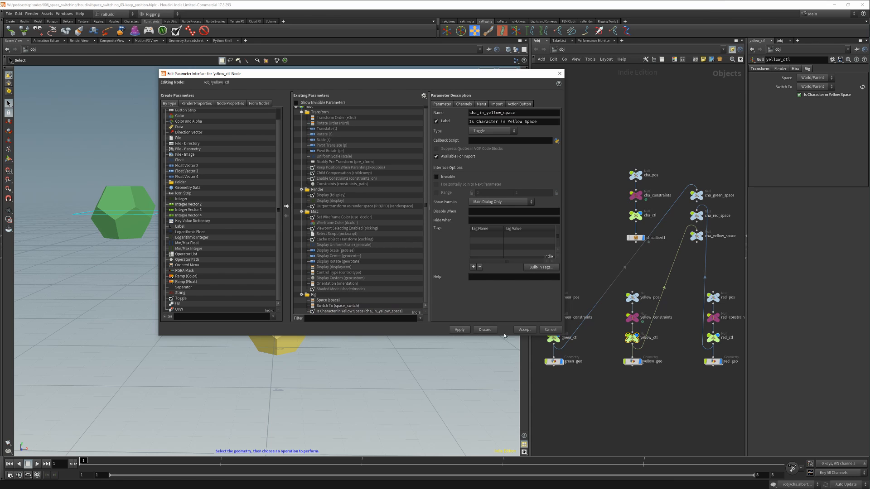
In the action script of yellow_ctl's Switch To parameter, add a cha_in_yellow_space variable that reads node.parm('cha_in_yellow_space').
click(520, 104)
drag(469, 75, 461, 90)
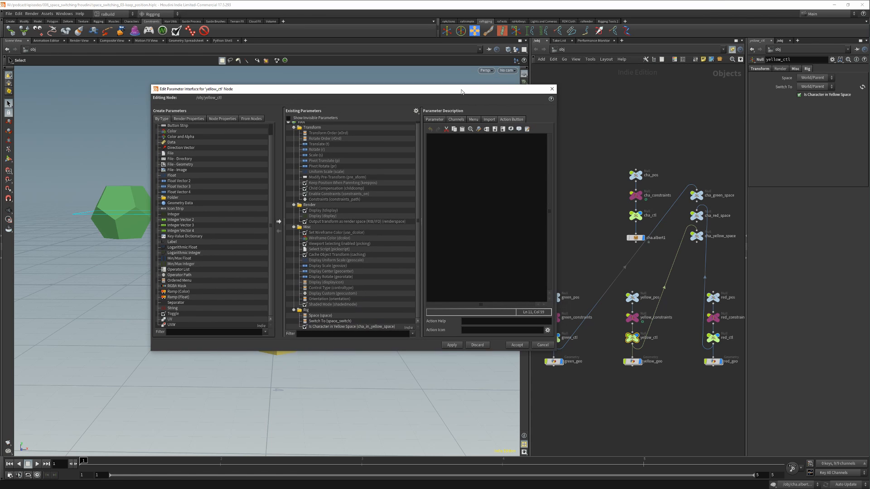
click(344, 321)
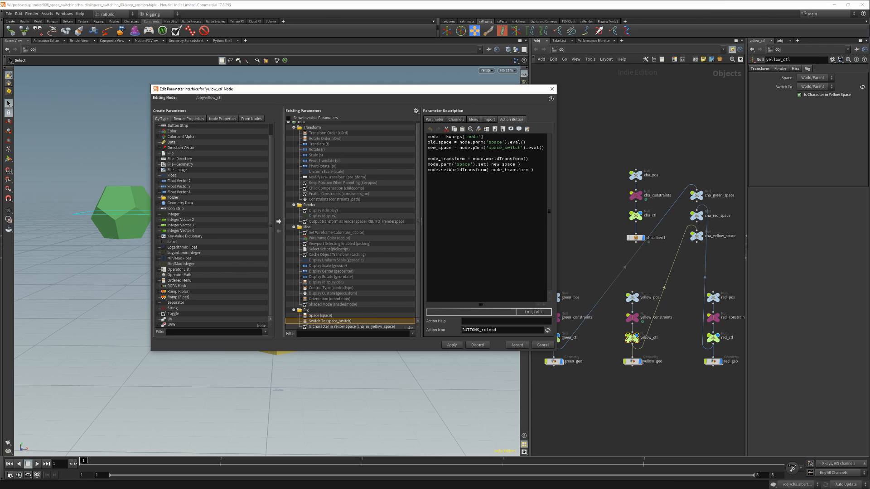
key(Return)
text(cha_i)
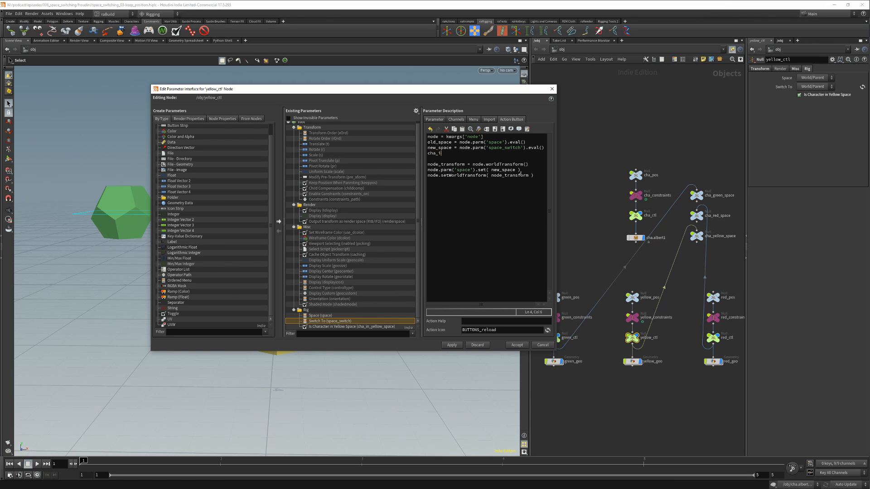
text(n_yellow_space = node.parm('cha_in_yellow_space').)
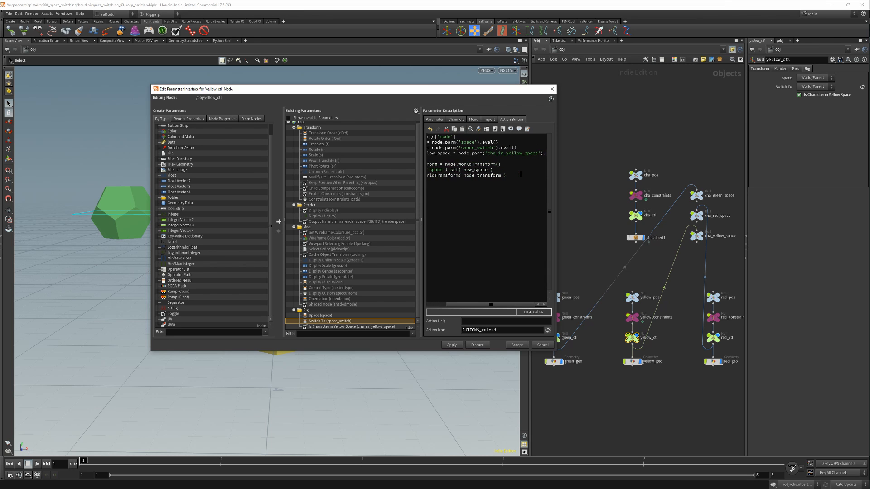
Wrap the script's three transform-switching lines in an indented if(cha_in_yellow_space==0): block.
key(Home)
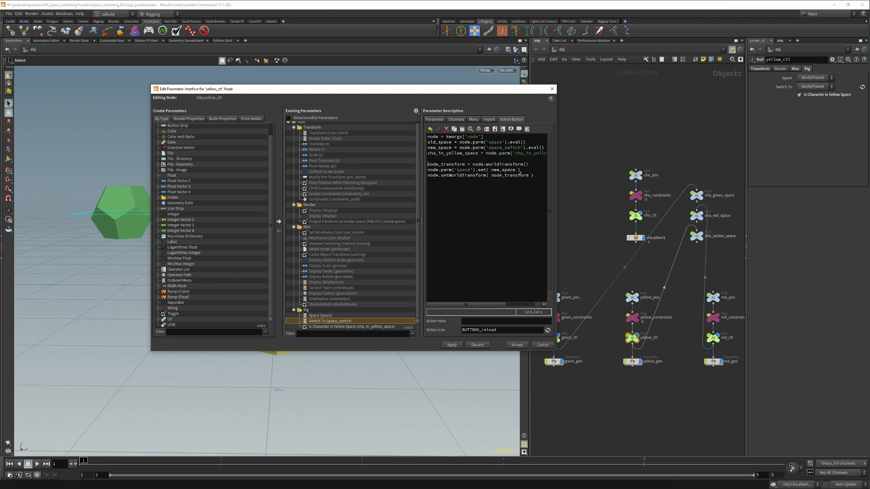
key(Return)
key(Up)
text(if(cha_in_yellow_space==)
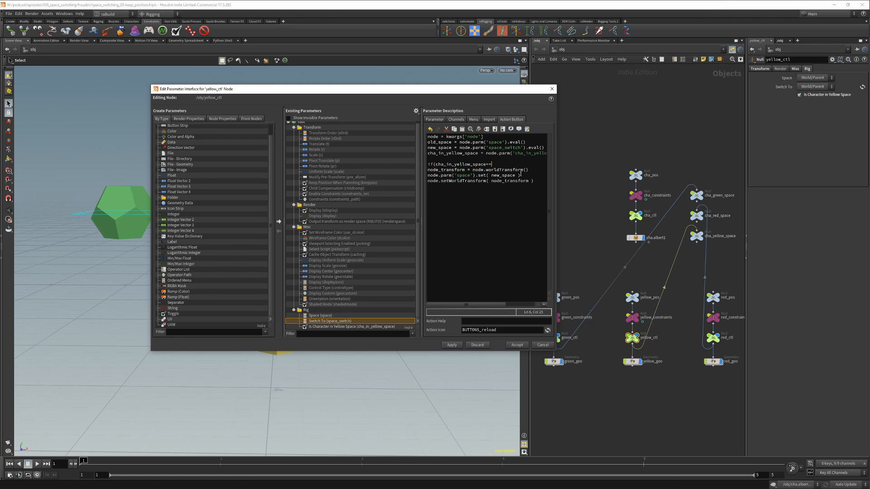
text(0):)
key(Home)
key(Tab)
key(Down)
key(Home)
key(Tab)
key(Down)
key(Home)
key(Tab)
key(Down)
key(Home)
key(Tab)
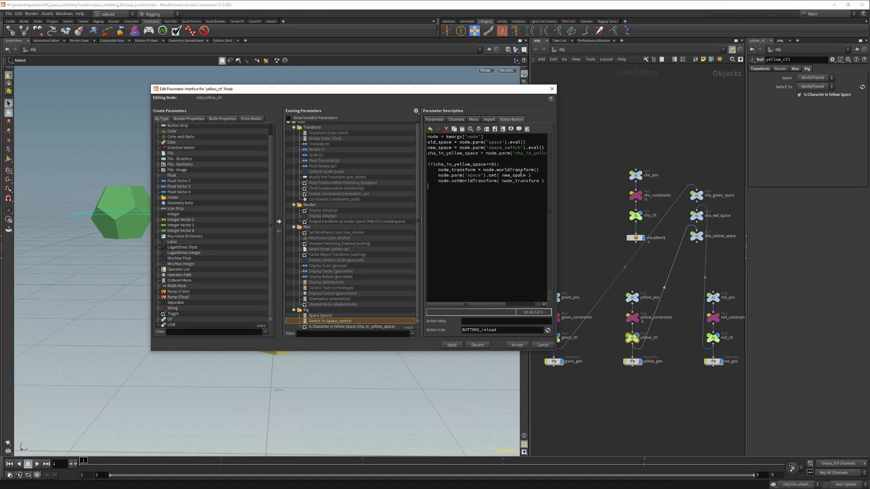
Add an else branch that runs hou.ui.displayMessage('Cannot switch space') and apply the script to yellow_ctl.
text(else:)
text(hou.ui.display)
text(M)
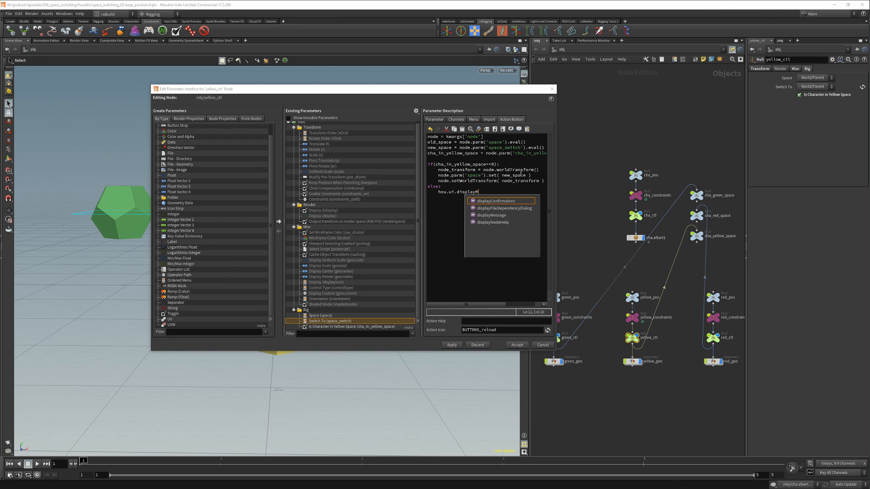
text(essage('Can)
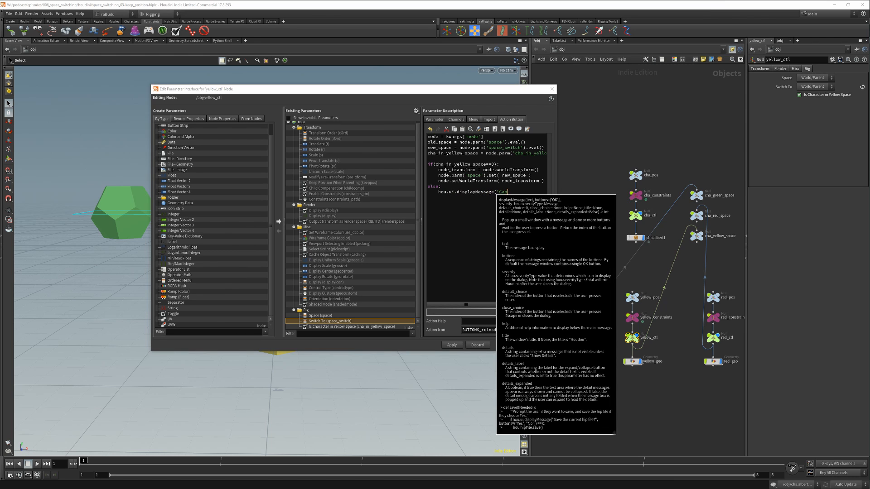
text(not switch space')
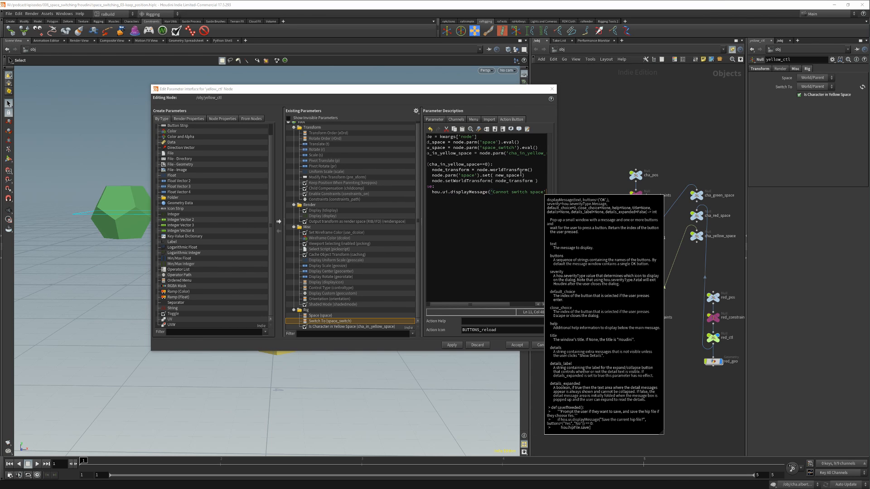
text())
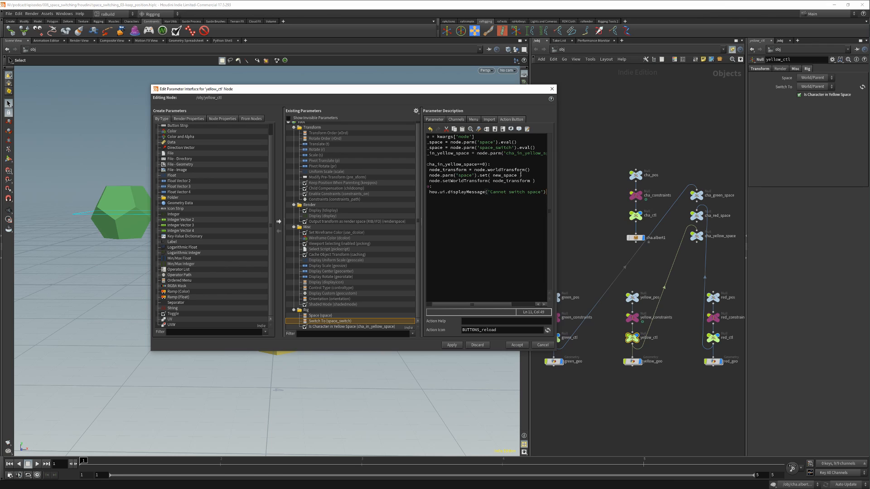
click(452, 345)
Make yellow_ctl's Is Character in Yellow Space toggle invisible and accept the parameter interface.
click(359, 327)
click(436, 119)
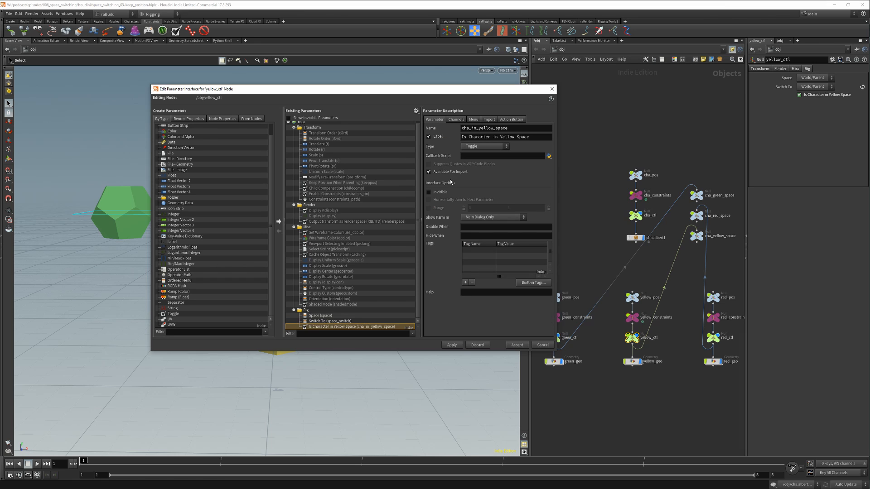
click(439, 193)
click(450, 346)
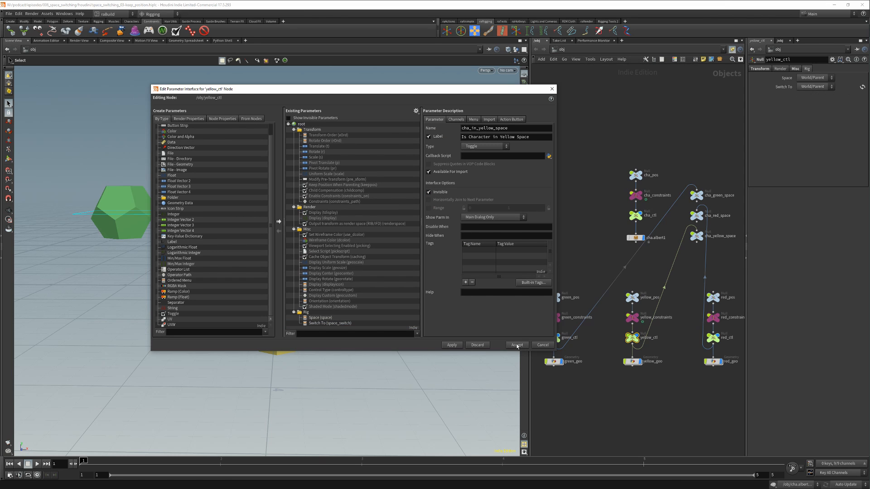
click(516, 345)
Make cha_ctl's Yellow in Character space toggle invisible and accept the parameter interface.
click(636, 215)
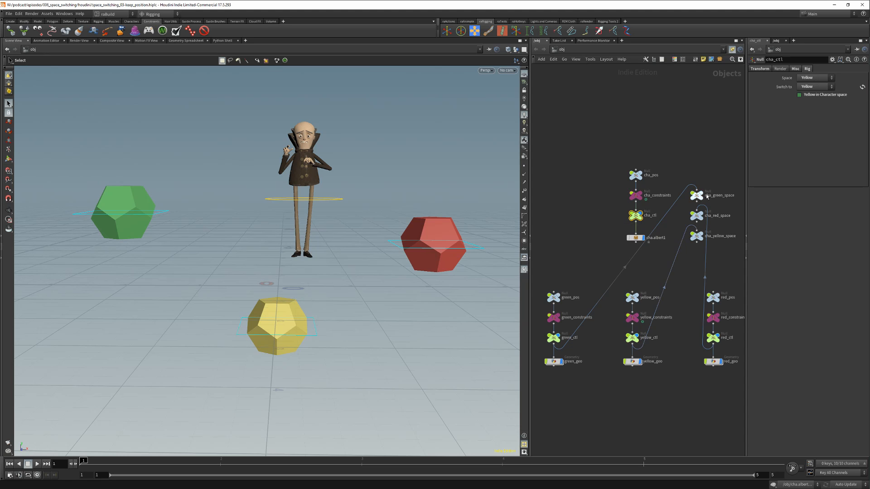
click(832, 60)
click(847, 66)
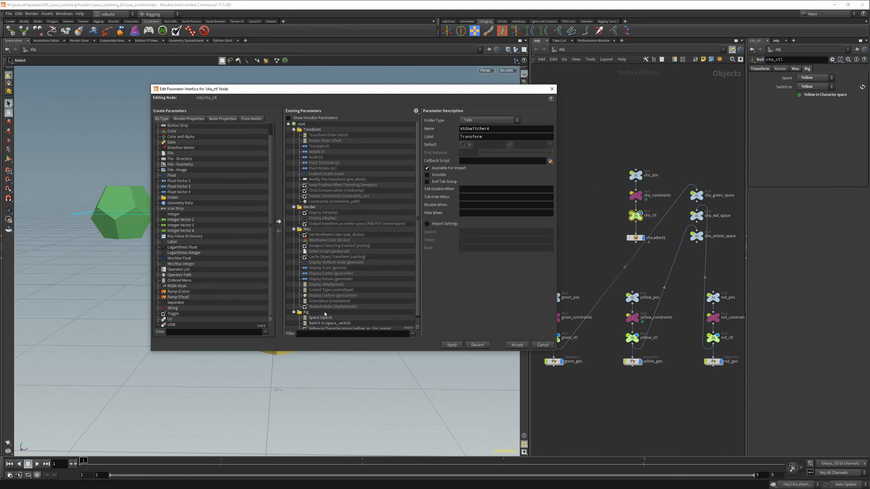
scroll(325, 314, down, 1)
click(327, 326)
click(434, 192)
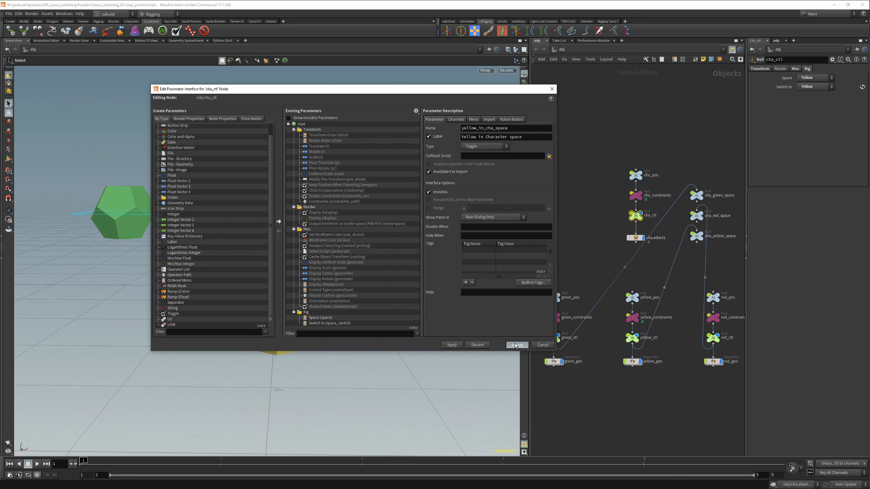
click(517, 344)
Try to switch yellow_ctl to Character space while cha_ctl is in Yellow space, and dismiss the message.
click(317, 332)
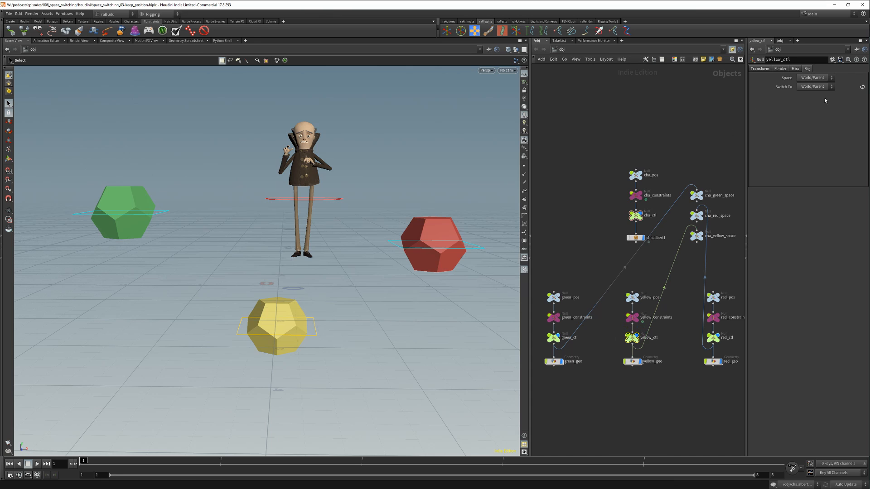
click(337, 199)
click(308, 330)
click(812, 87)
click(808, 101)
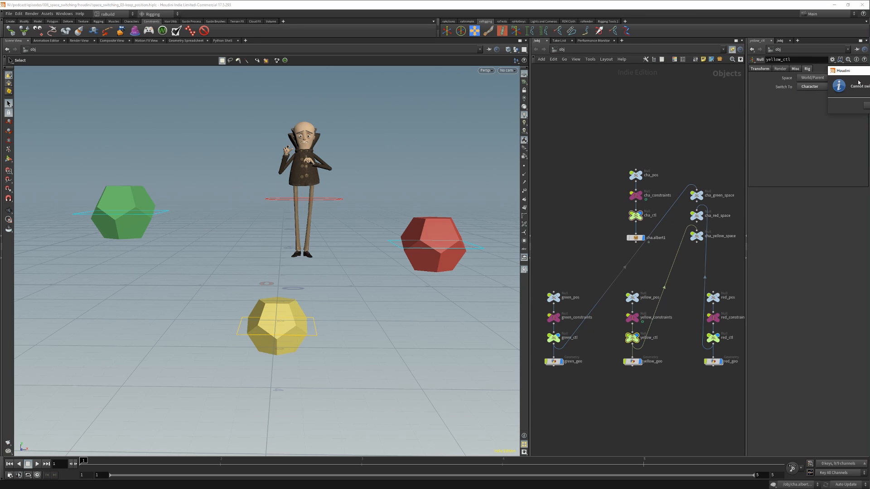
click(562, 159)
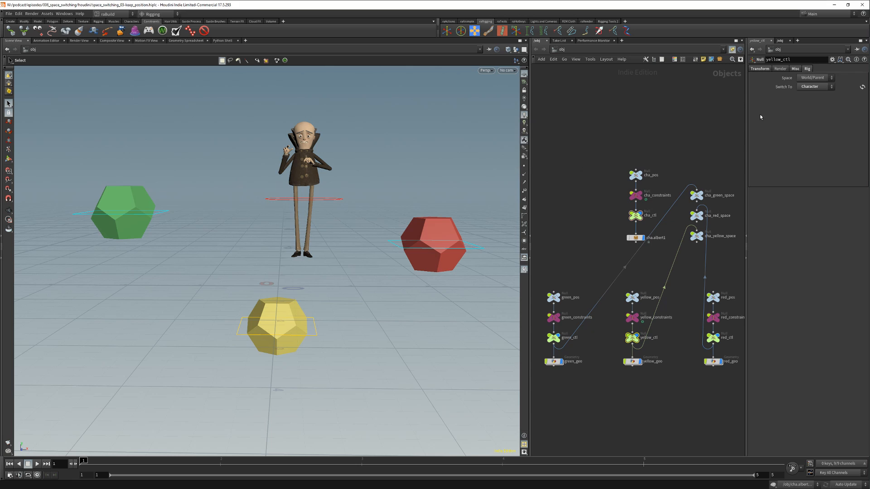
Switch cha_ctl to World/Parent space and run yellow_ctl's switch to Character space.
click(341, 198)
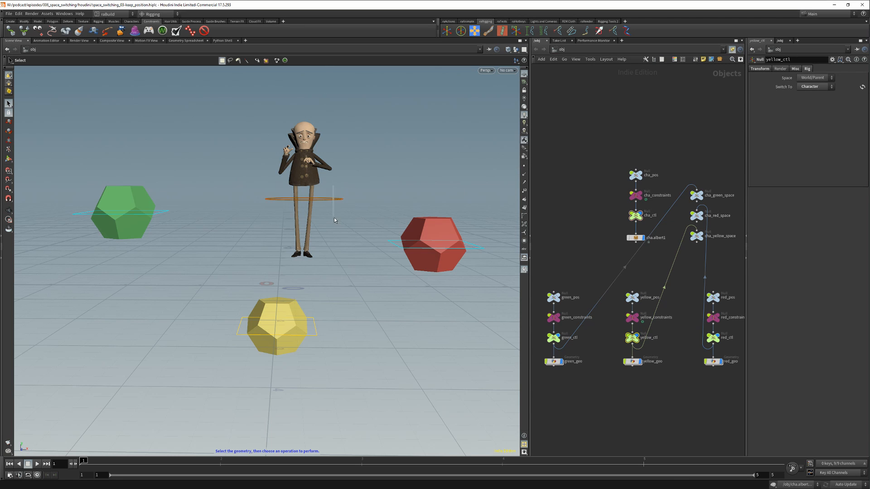
click(811, 87)
click(860, 88)
click(317, 332)
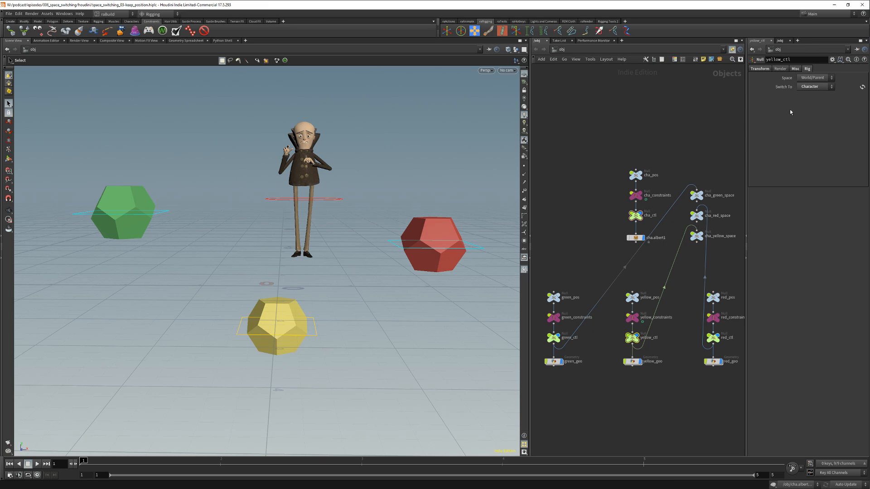
click(862, 87)
Test-move cha_ctl in the viewport, undo the move and clear the selection.
click(337, 199)
key(t)
drag(350, 208, 312, 184)
key(ctrl+z)
key(s)
click(356, 285)
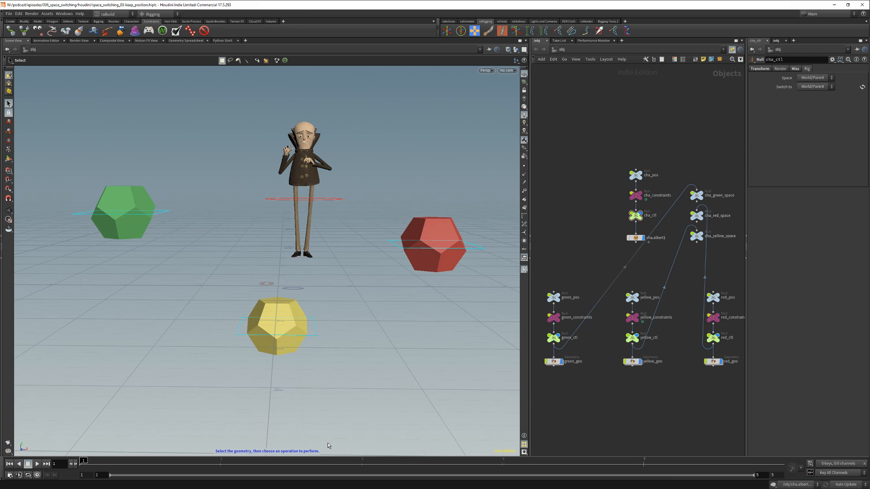
Turn off Cache Object Transform on cha_constraints and yellow_constraints.
click(636, 196)
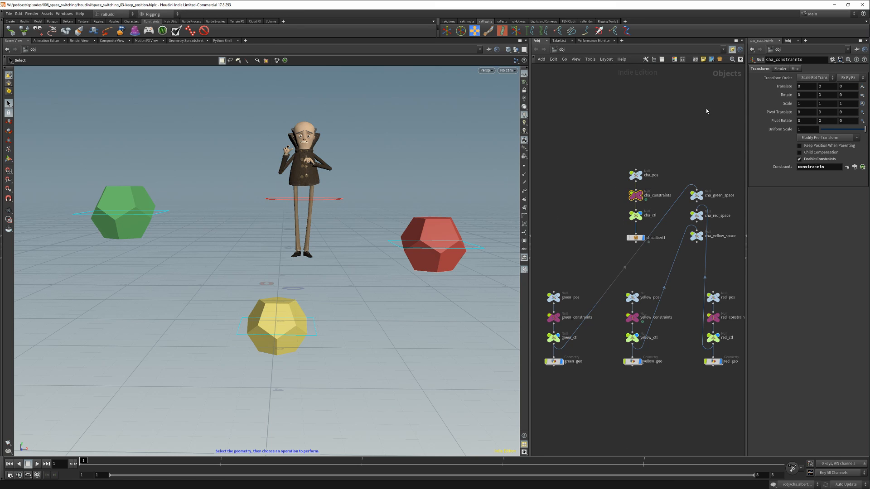
click(794, 69)
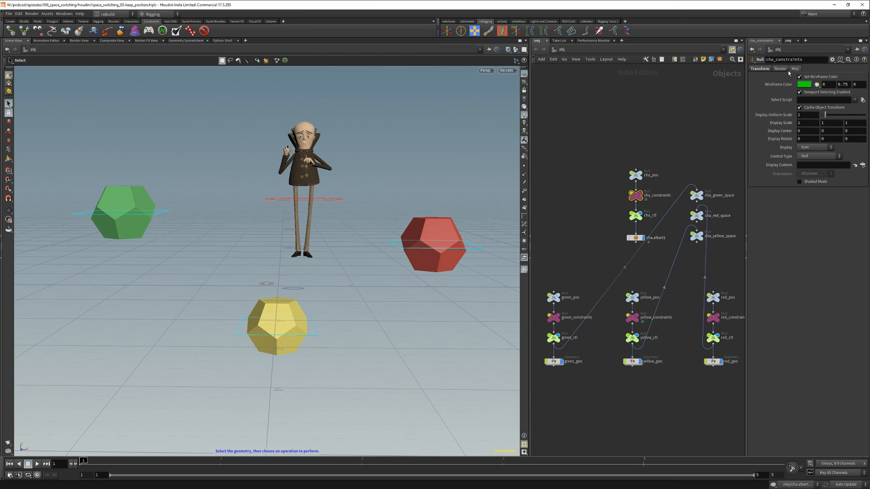
click(810, 110)
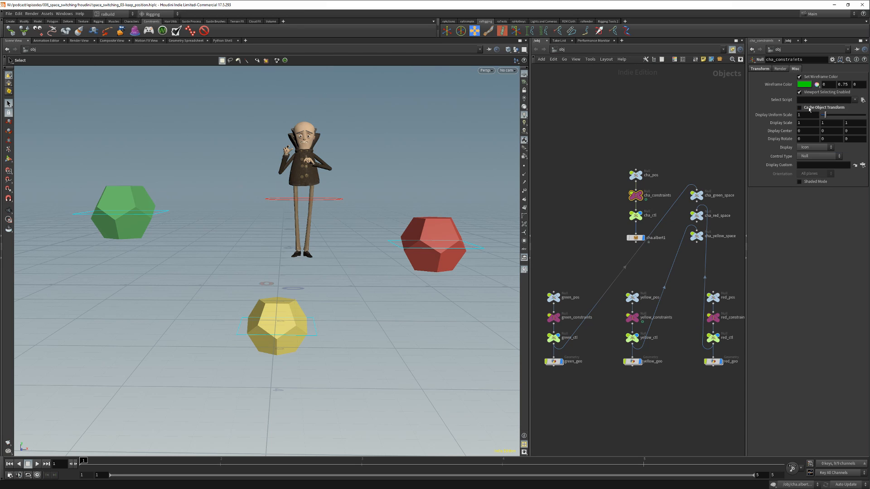
drag(619, 314, 645, 329)
click(796, 70)
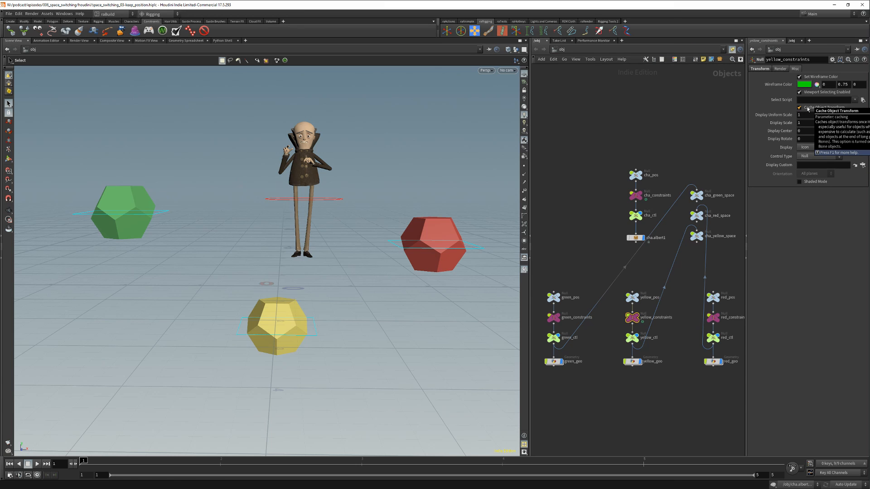
click(808, 109)
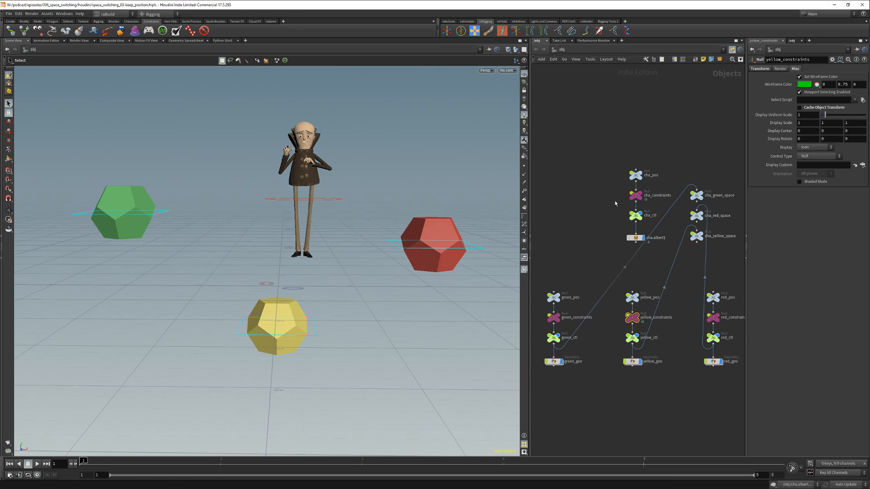